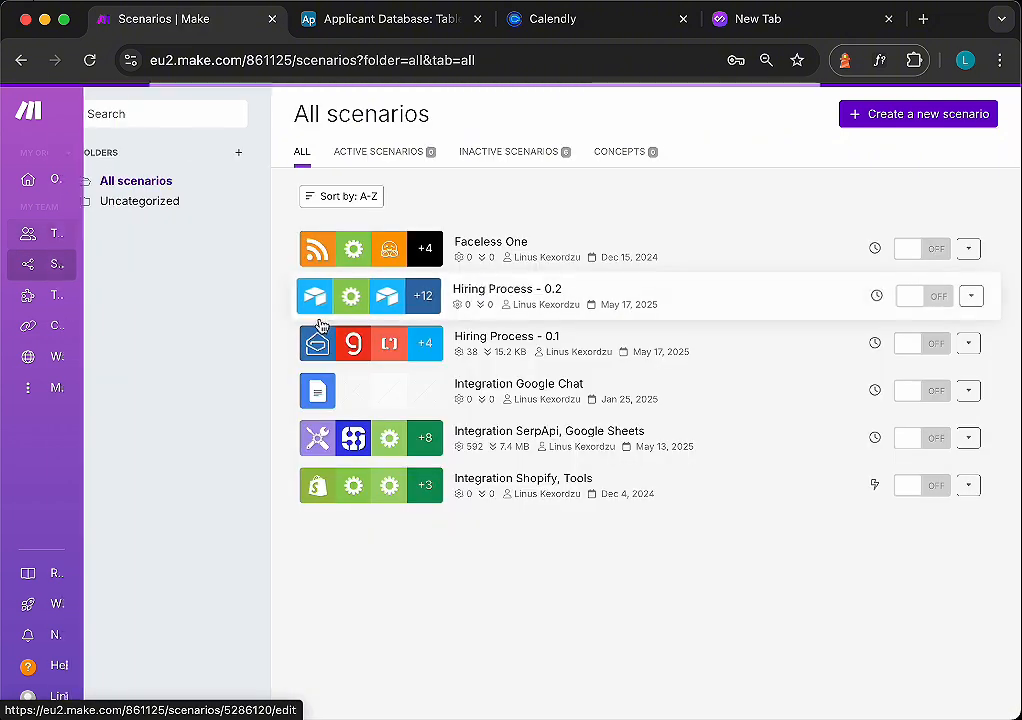
- Open the Hiring Process - 0.2 scenario and examine its router branches in the diagram editor
{"action": "left_click", "coordinate": [508, 313]}
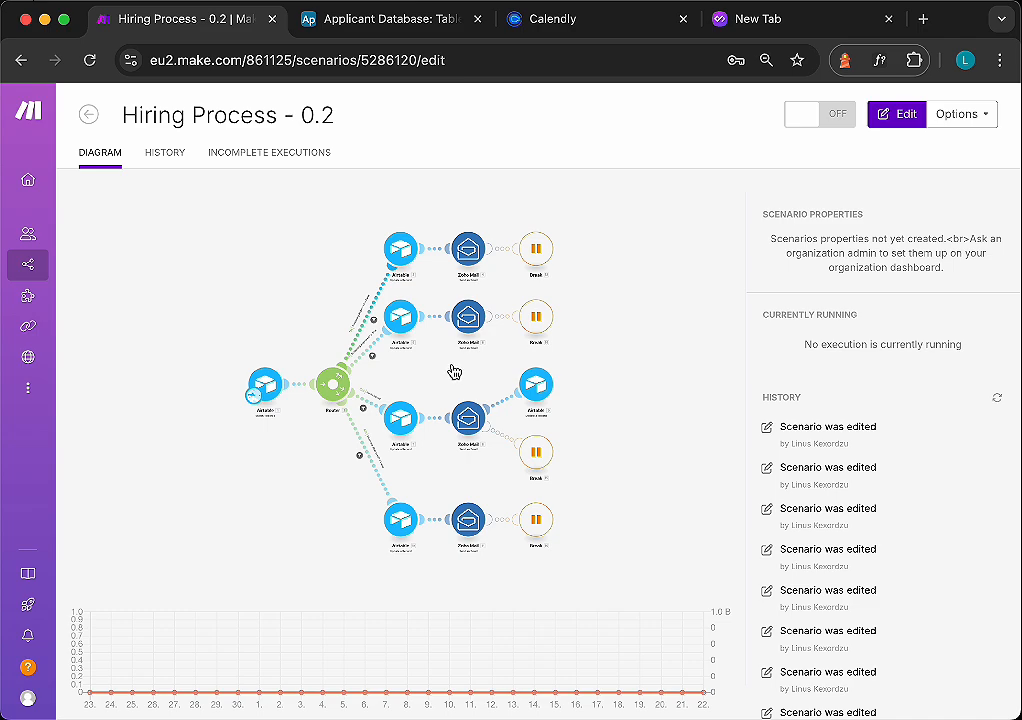
{"action": "left_click", "coordinate": [454, 372]}
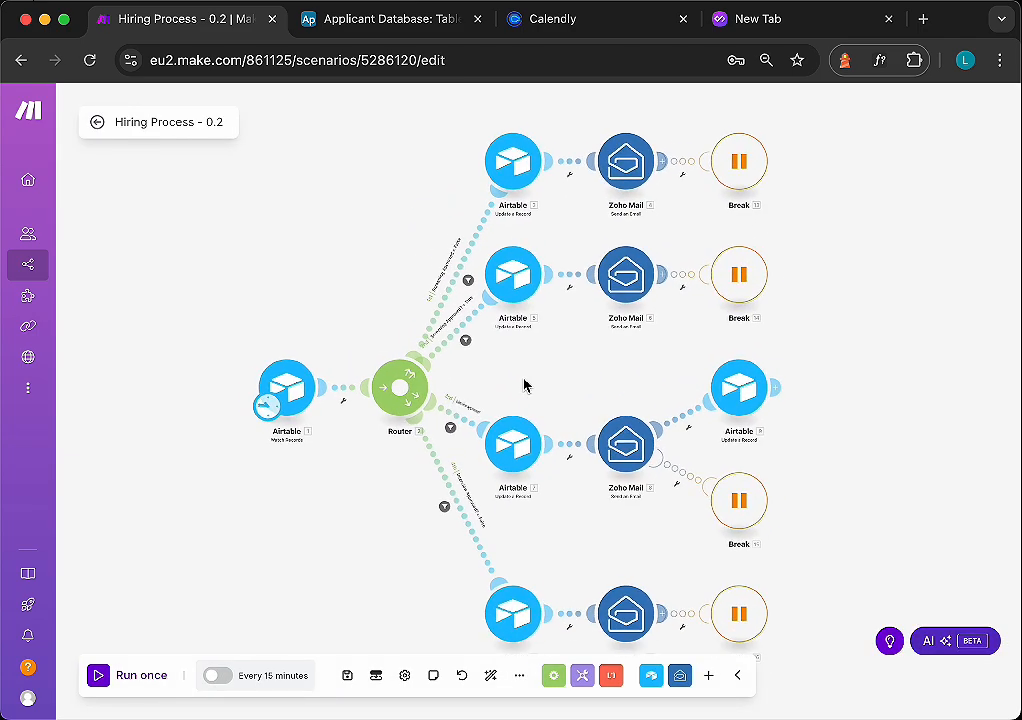
{"action": "left_click_drag", "start_coordinate": [535, 386], "coordinate": [518, 373]}
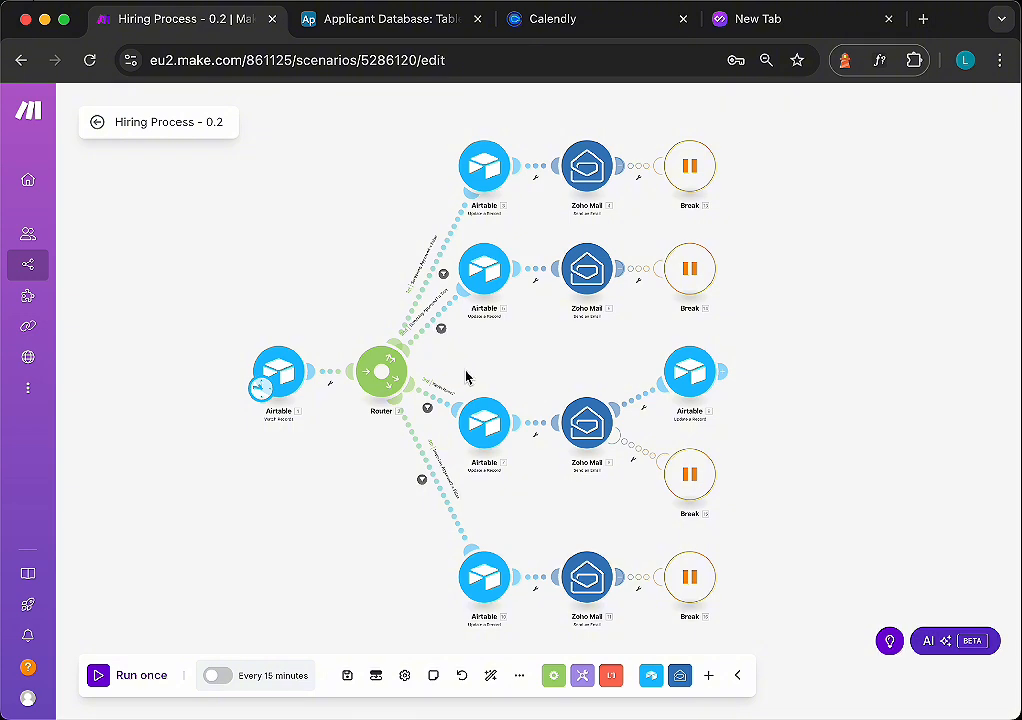
{"action": "scroll", "coordinate": [431, 365], "scroll_direction": "up", "scroll_amount": 3}
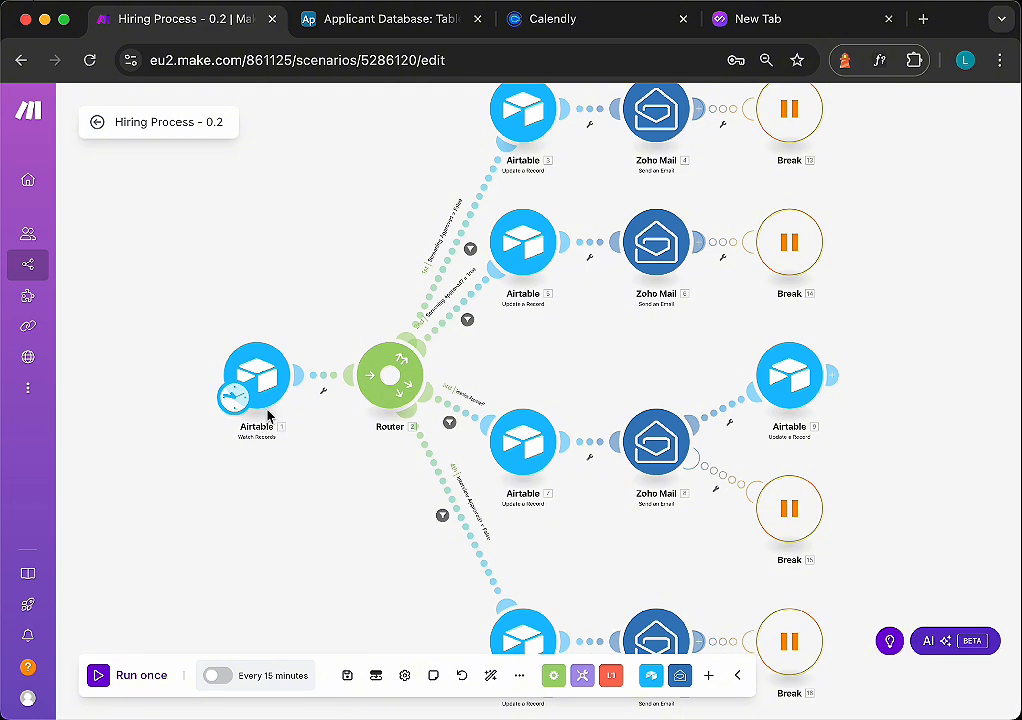
{"action": "scroll", "coordinate": [290, 395], "scroll_direction": "up", "scroll_amount": 1}
{"action": "scroll", "coordinate": [290, 395], "scroll_direction": "down", "scroll_amount": 3}
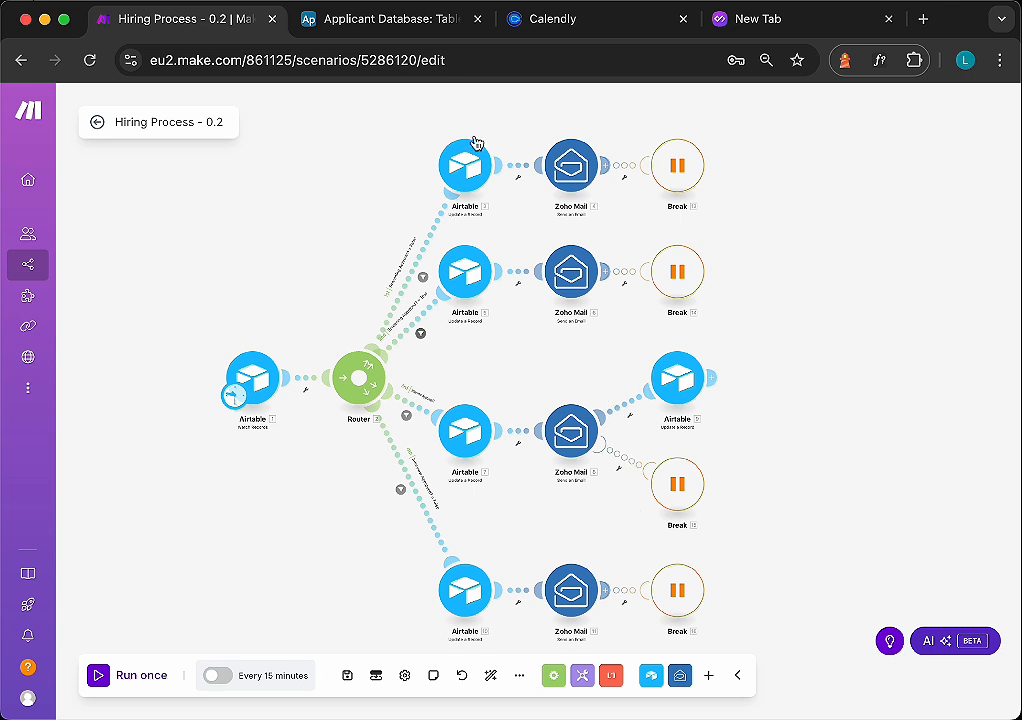
- Switch to the Applicant Database table and review its applicant columns and stage fields
{"action": "left_click", "coordinate": [396, 26]}
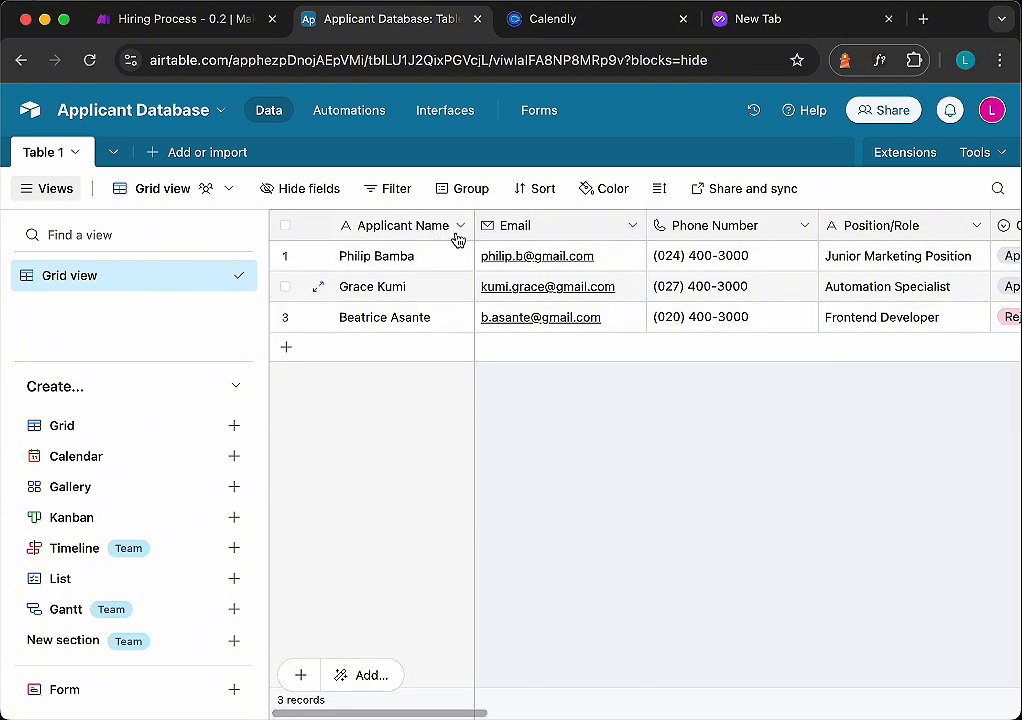
{"action": "scroll", "coordinate": [580, 239], "scroll_direction": "right", "scroll_amount": 1}
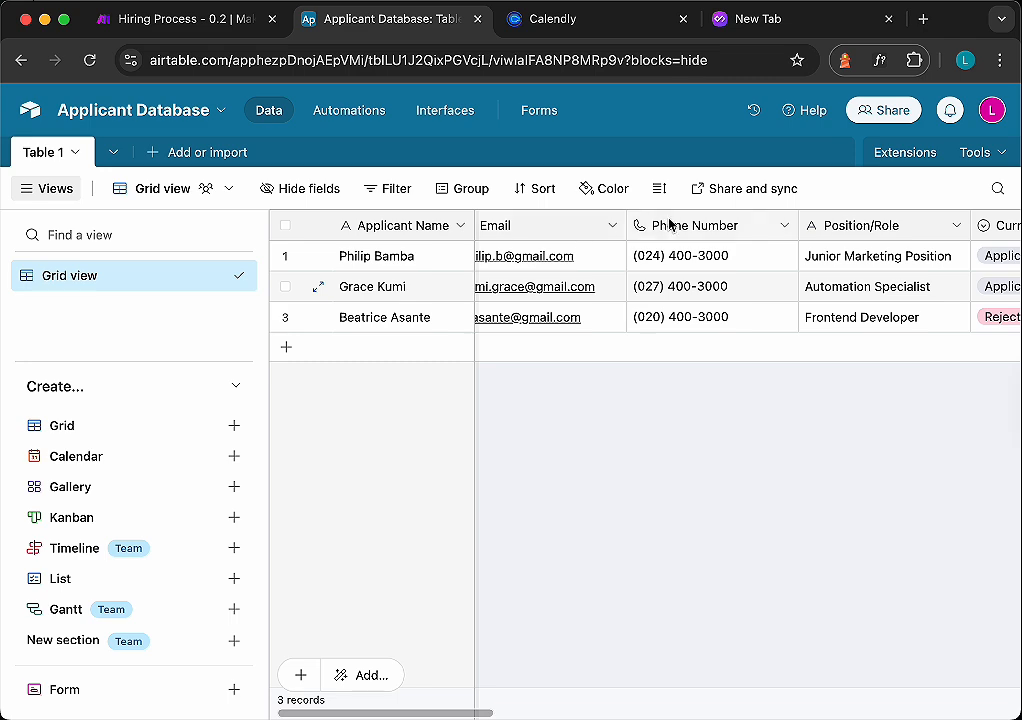
{"action": "scroll", "coordinate": [668, 224], "scroll_direction": "right", "scroll_amount": 5}
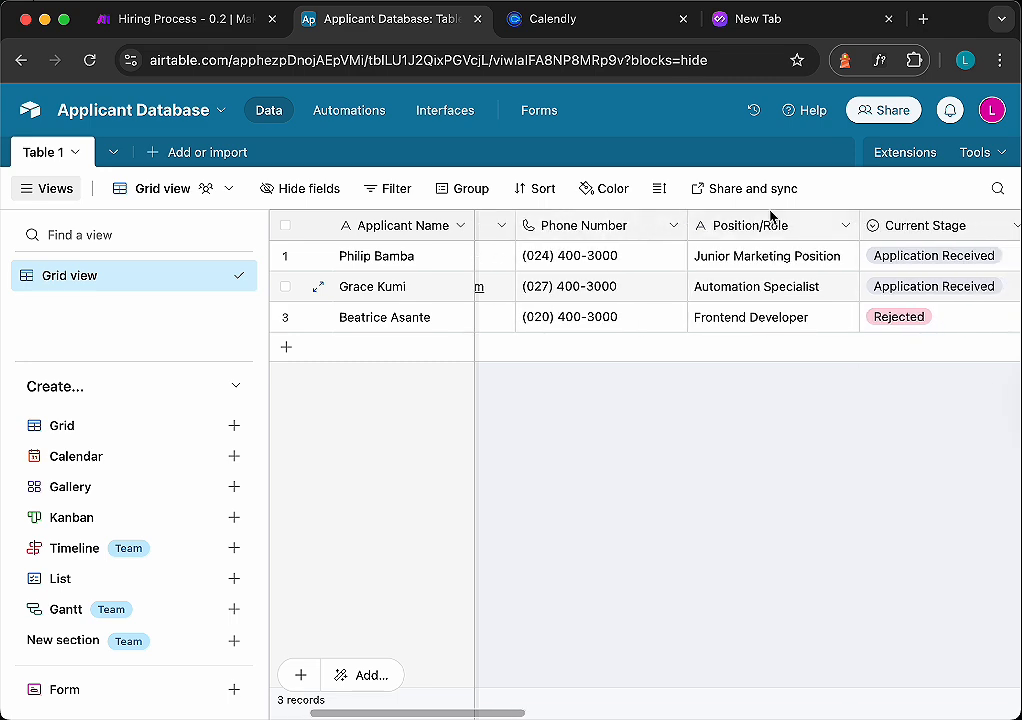
{"action": "scroll", "coordinate": [771, 228], "scroll_direction": "right", "scroll_amount": 6}
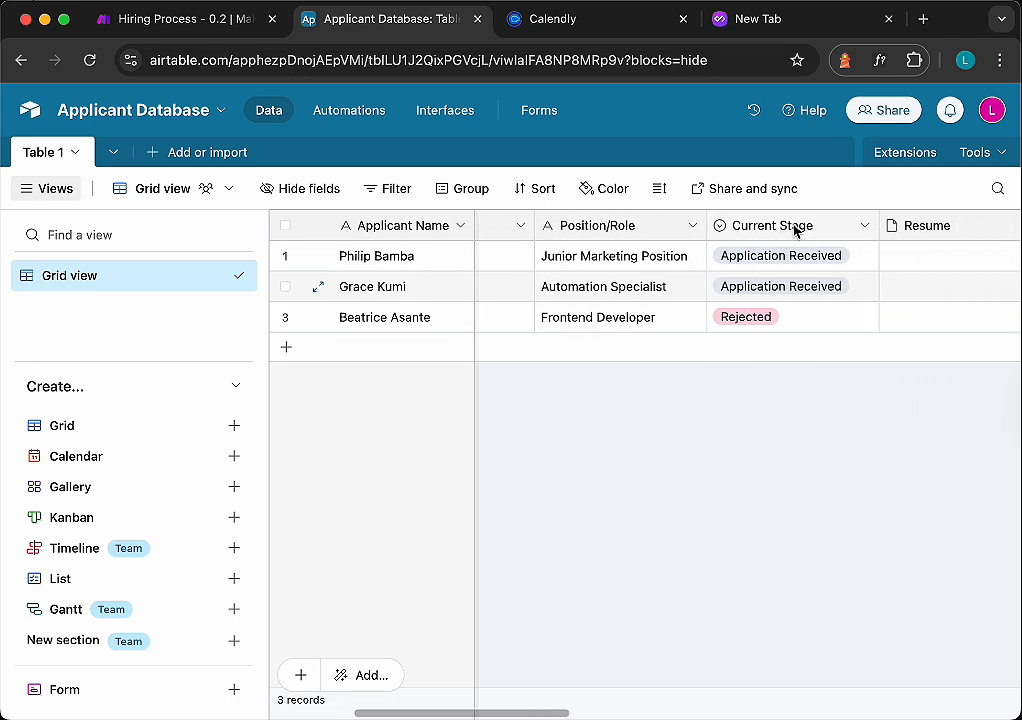
{"action": "scroll", "coordinate": [795, 230], "scroll_direction": "right", "scroll_amount": 9}
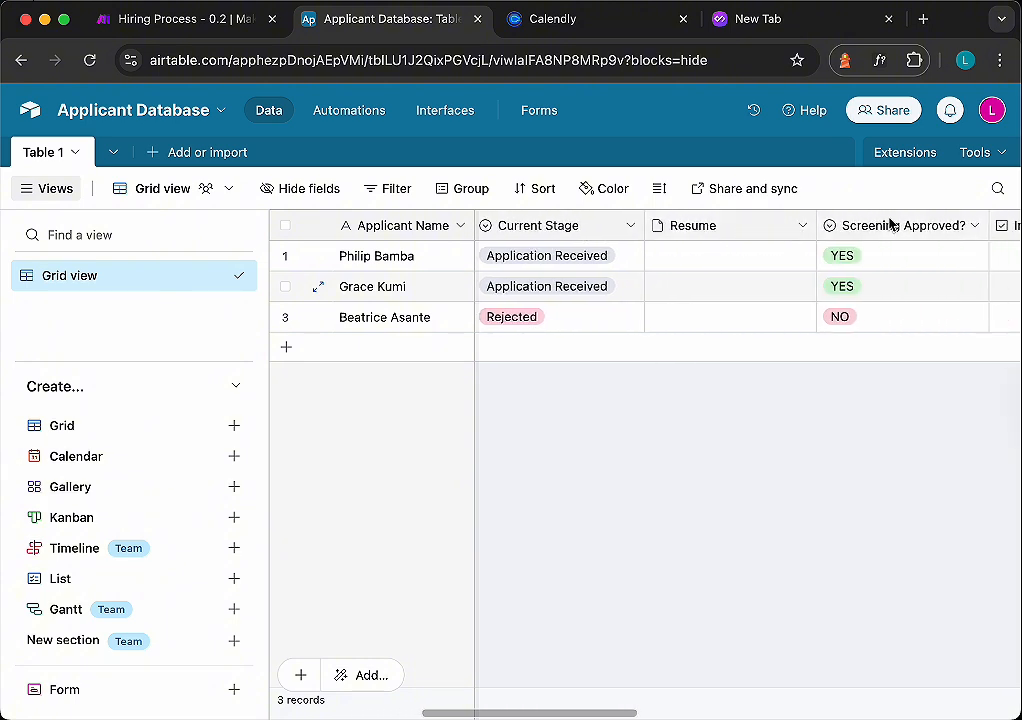
{"action": "scroll", "coordinate": [890, 226], "scroll_direction": "right", "scroll_amount": 4}
{"action": "left_click", "coordinate": [963, 256]}
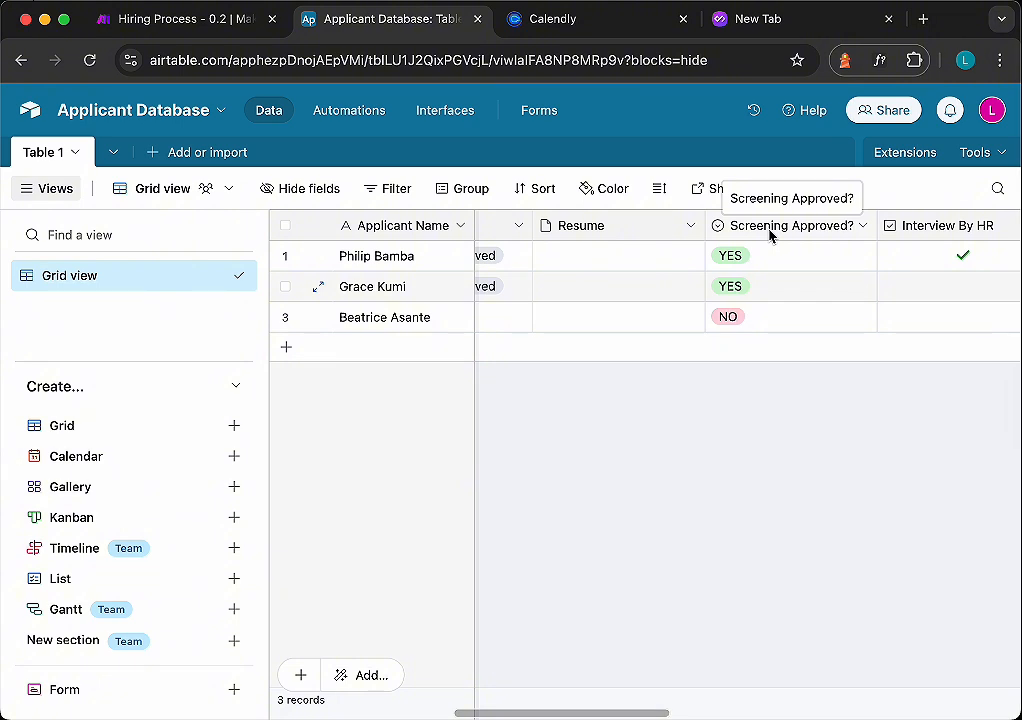
{"action": "scroll", "coordinate": [780, 232], "scroll_direction": "right", "scroll_amount": 5}
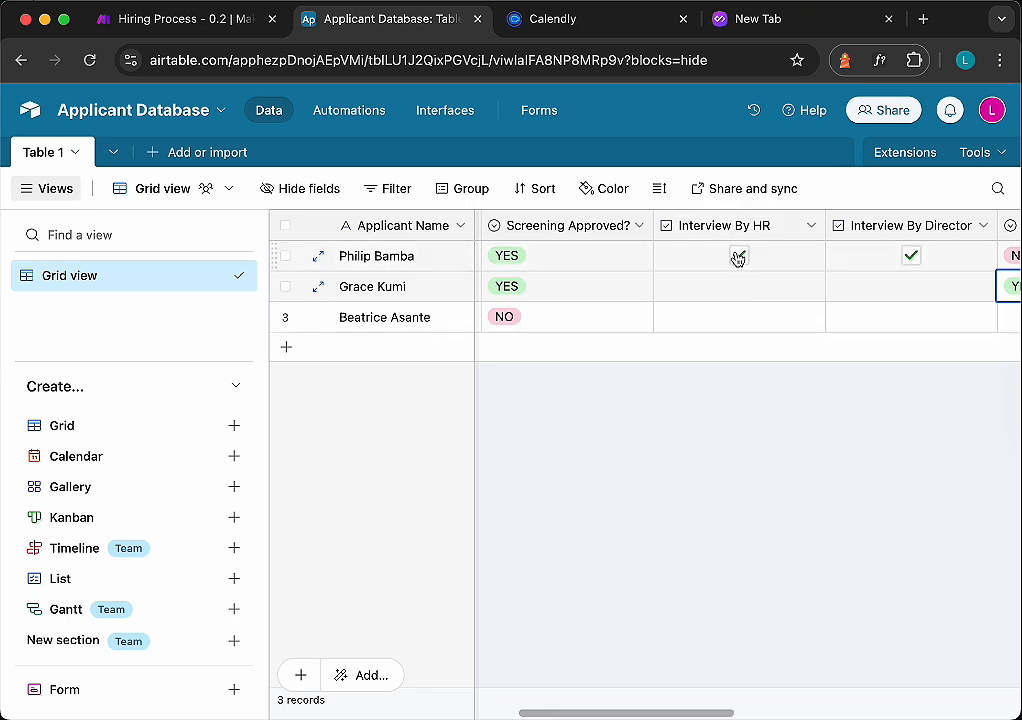
{"action": "scroll", "coordinate": [749, 235], "scroll_direction": "right", "scroll_amount": 5}
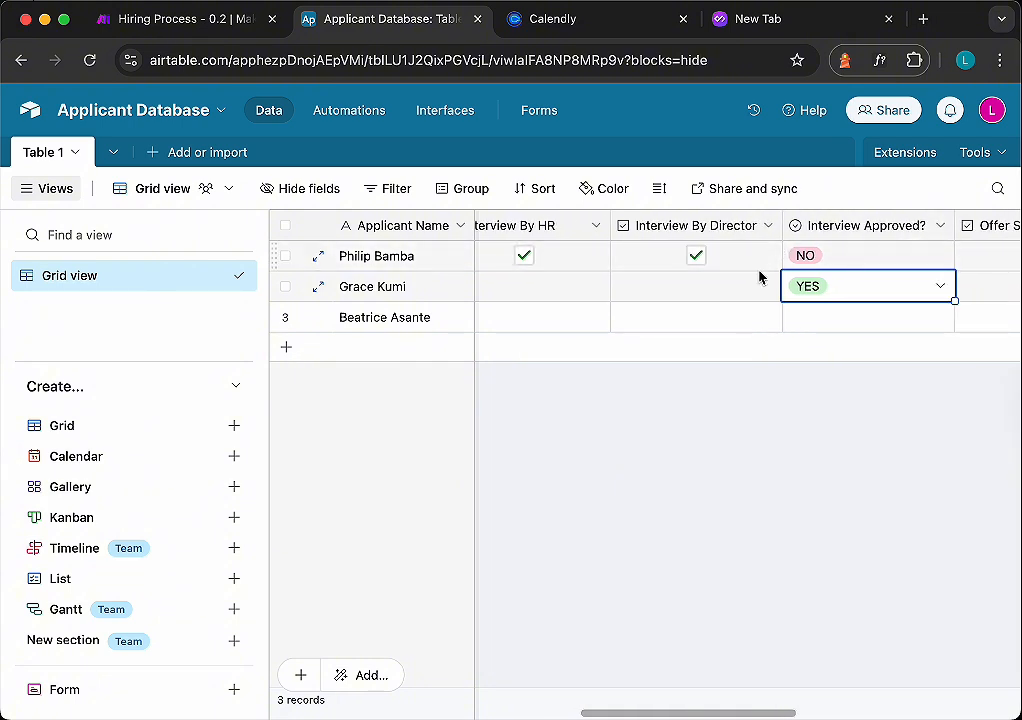
{"action": "left_click", "coordinate": [906, 262]}
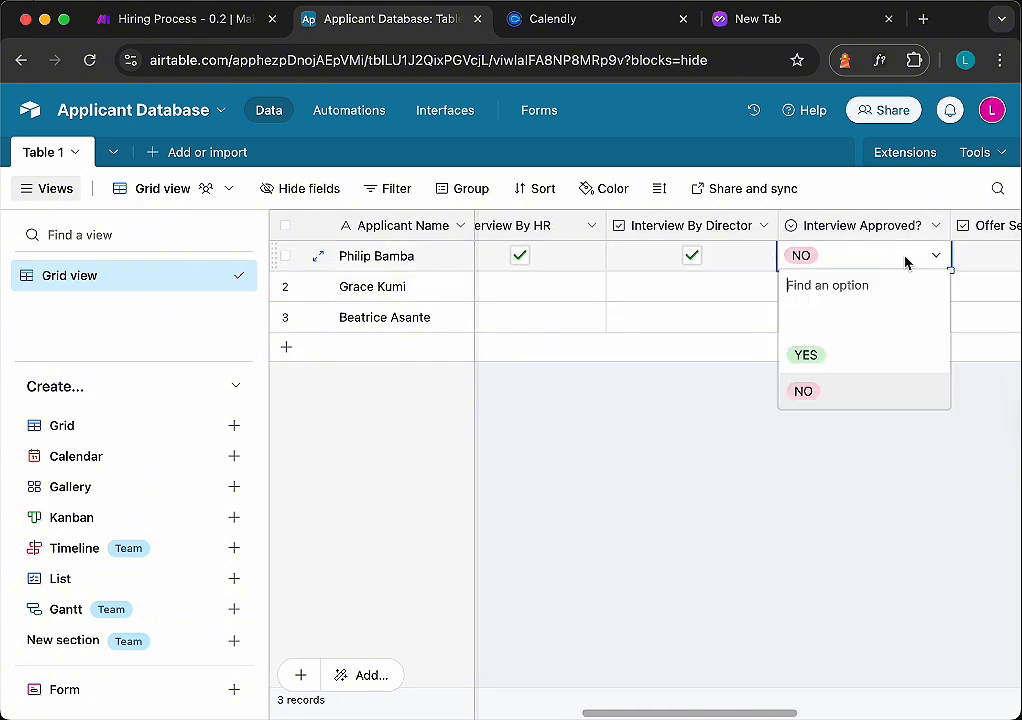
{"action": "left_click", "coordinate": [810, 362]}
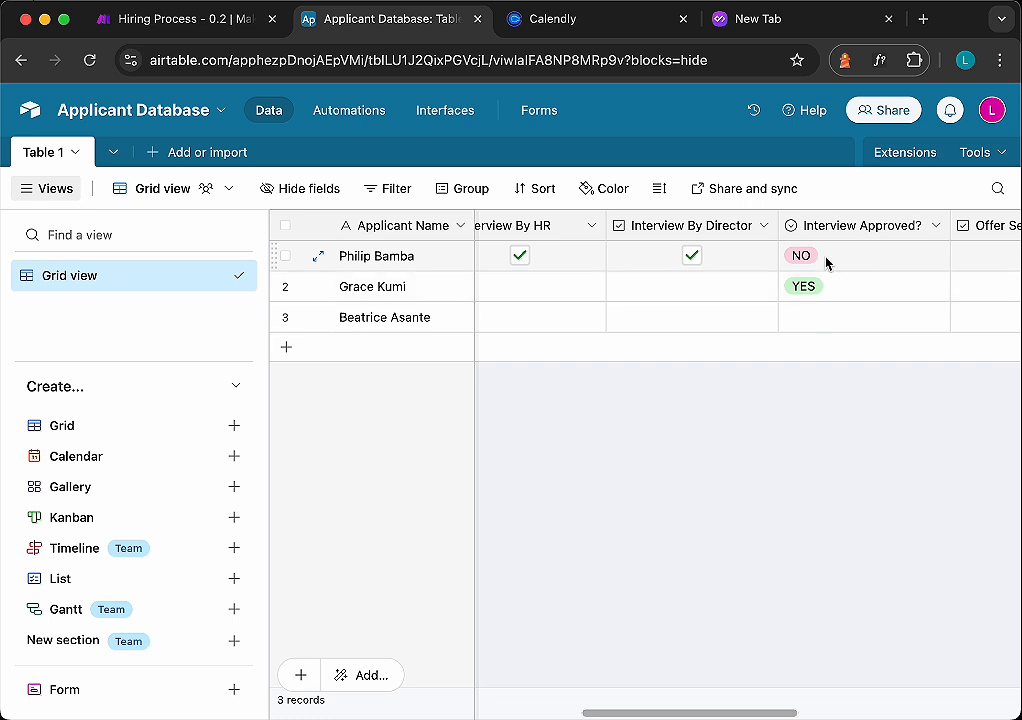
{"action": "scroll", "coordinate": [858, 292], "scroll_direction": "right", "scroll_amount": 4}
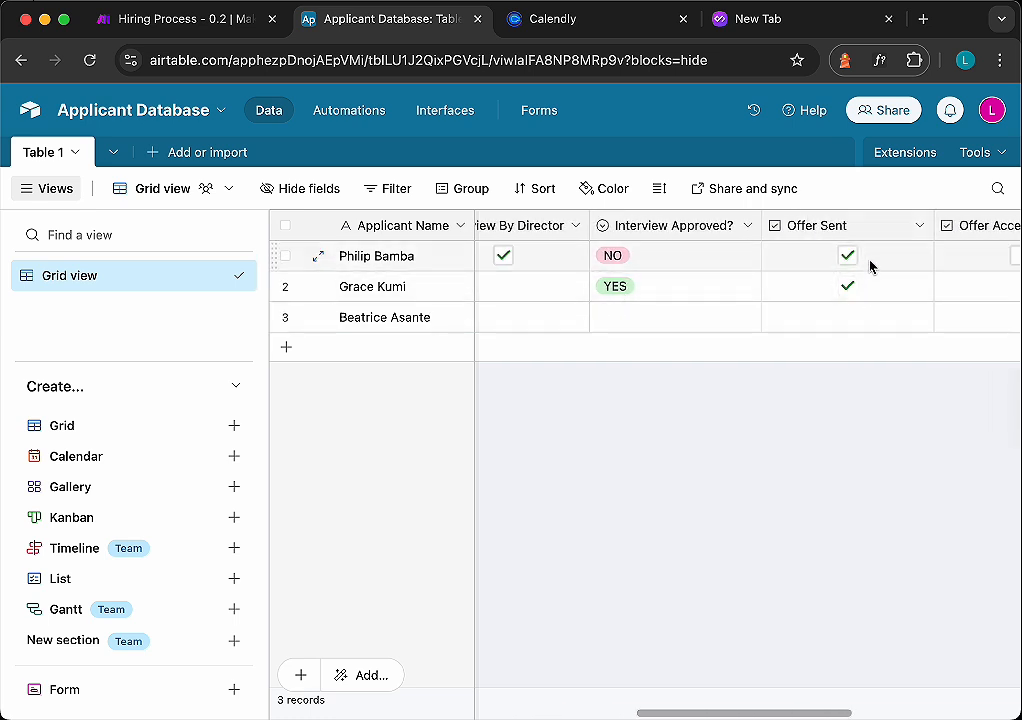
{"action": "left_click", "coordinate": [849, 257]}
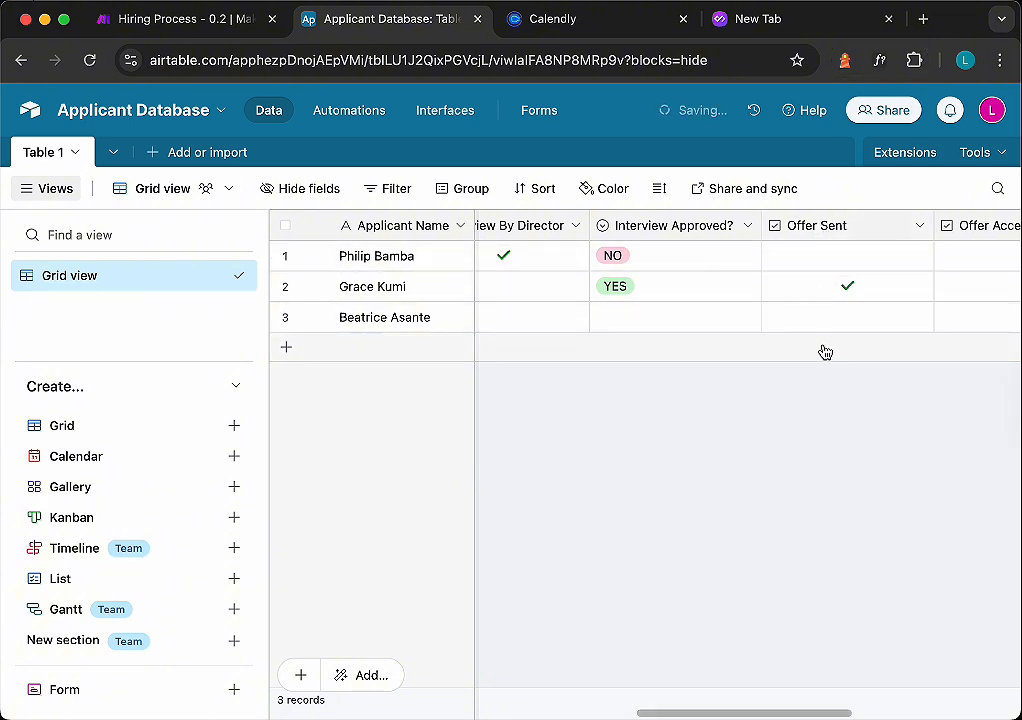
{"action": "scroll", "coordinate": [858, 274], "scroll_direction": "right", "scroll_amount": 5}
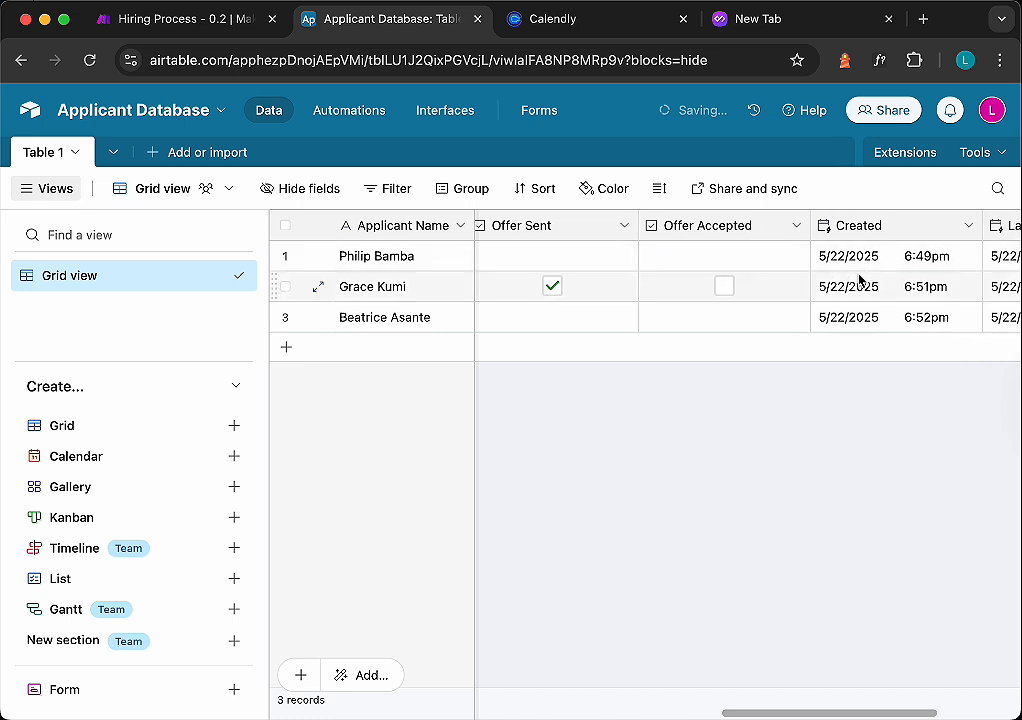
{"action": "scroll", "coordinate": [852, 278], "scroll_direction": "right", "scroll_amount": 4}
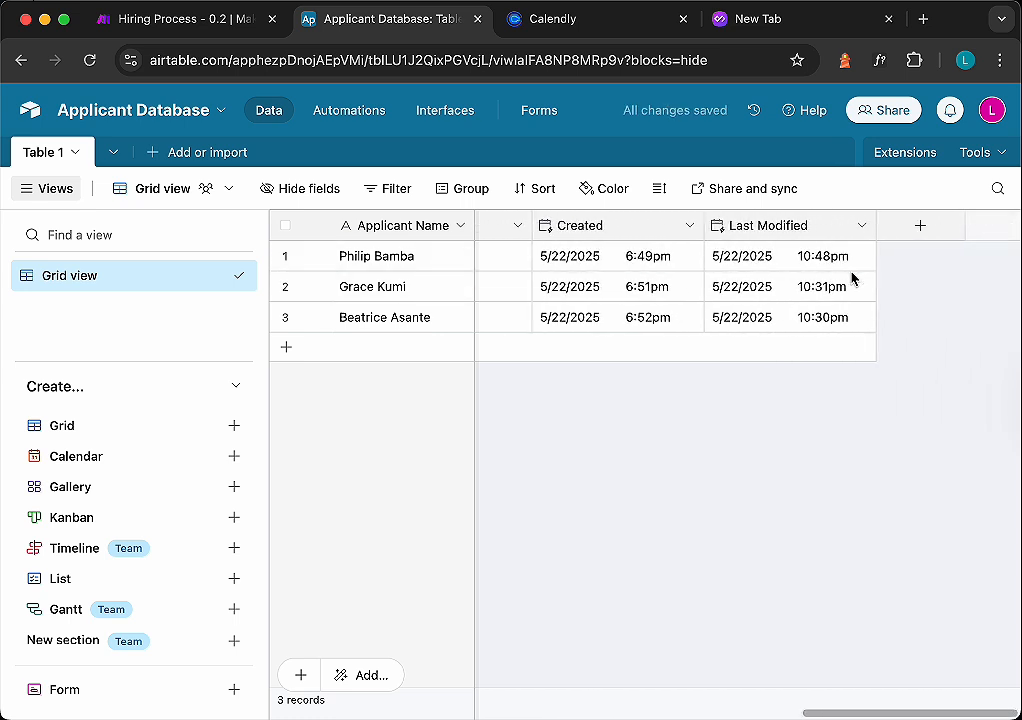
{"action": "scroll", "coordinate": [852, 278], "scroll_direction": "left", "scroll_amount": 6}
{"action": "scroll", "coordinate": [851, 278], "scroll_direction": "left", "scroll_amount": 5}
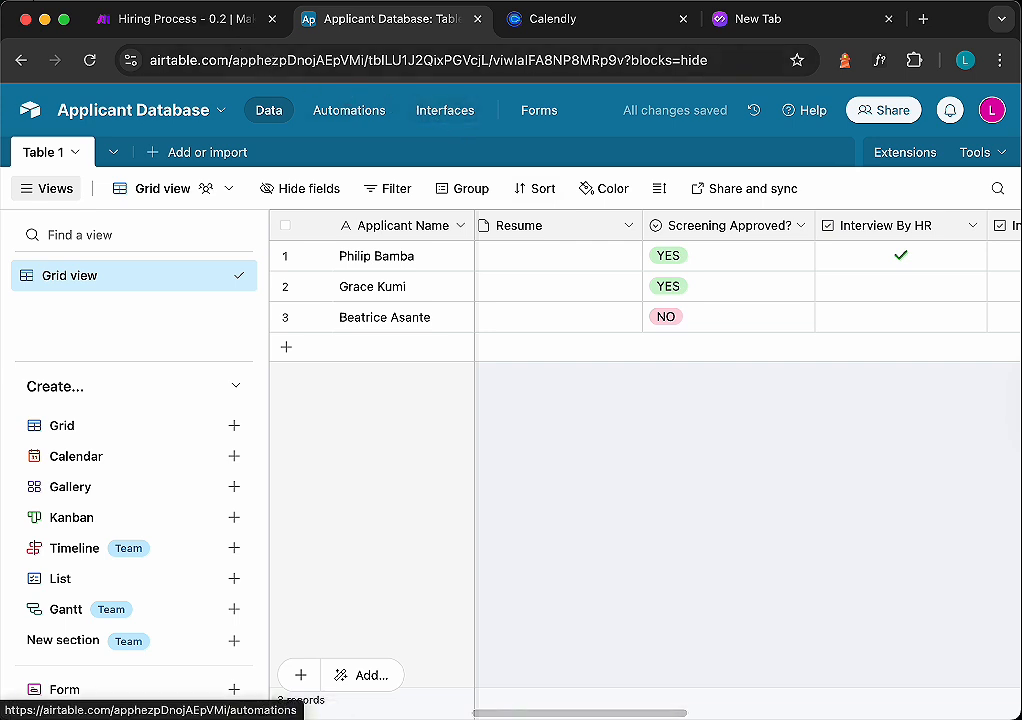
- Return to Make and create a new scenario starting with an Airtable Watch Records module
{"action": "left_click", "coordinate": [170, 21]}
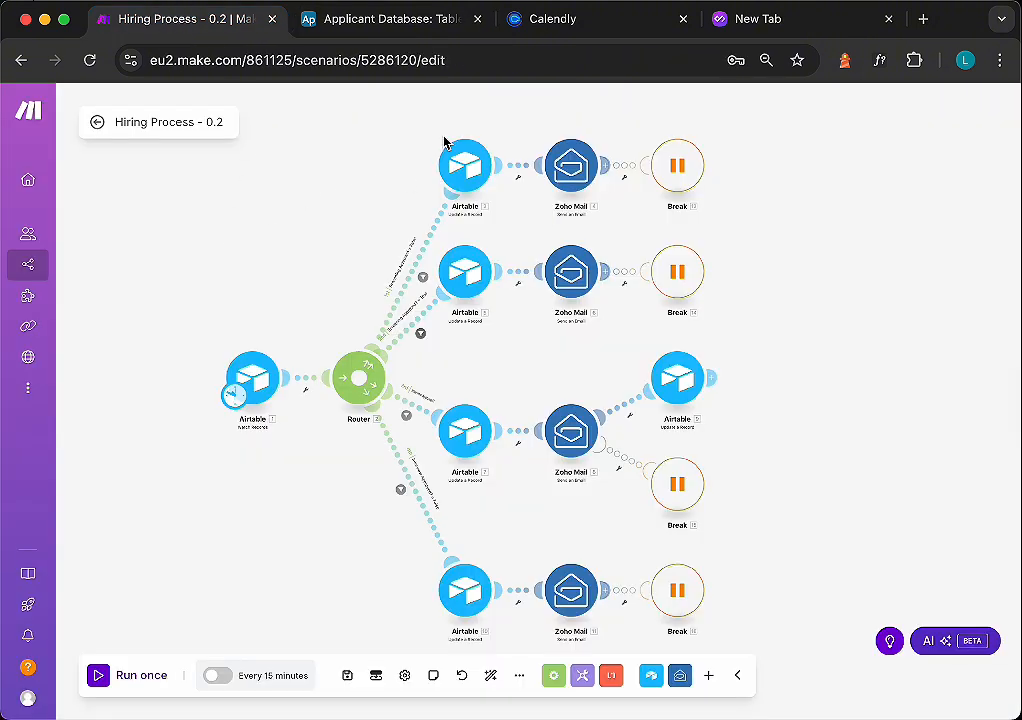
{"action": "mouse_move", "coordinate": [39, 137]}
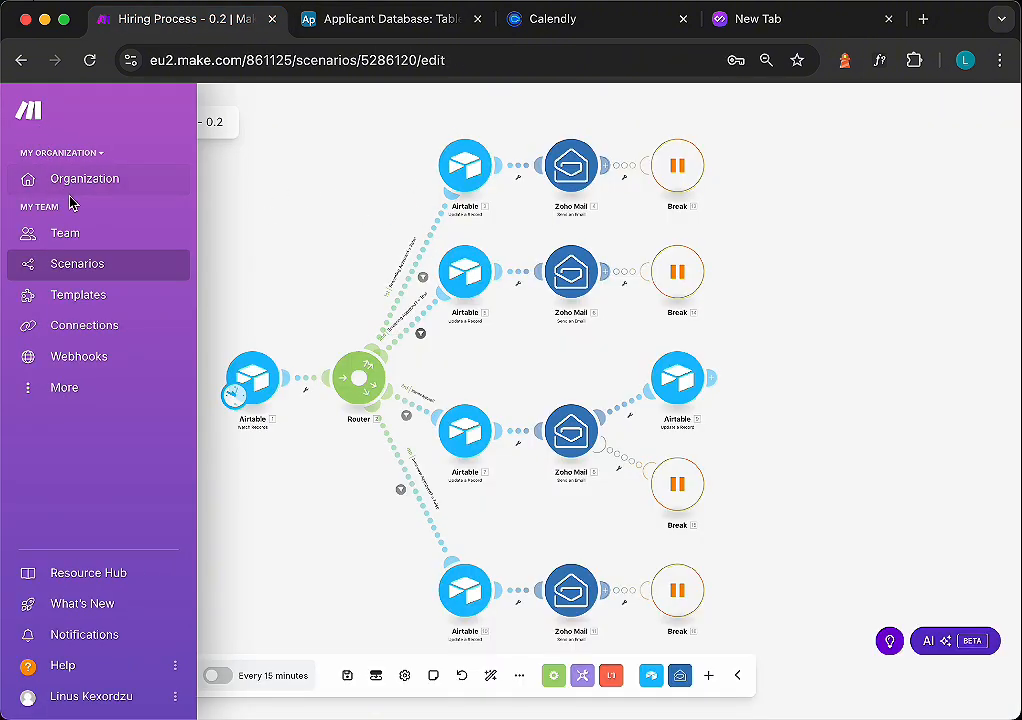
{"action": "left_click", "coordinate": [62, 268]}
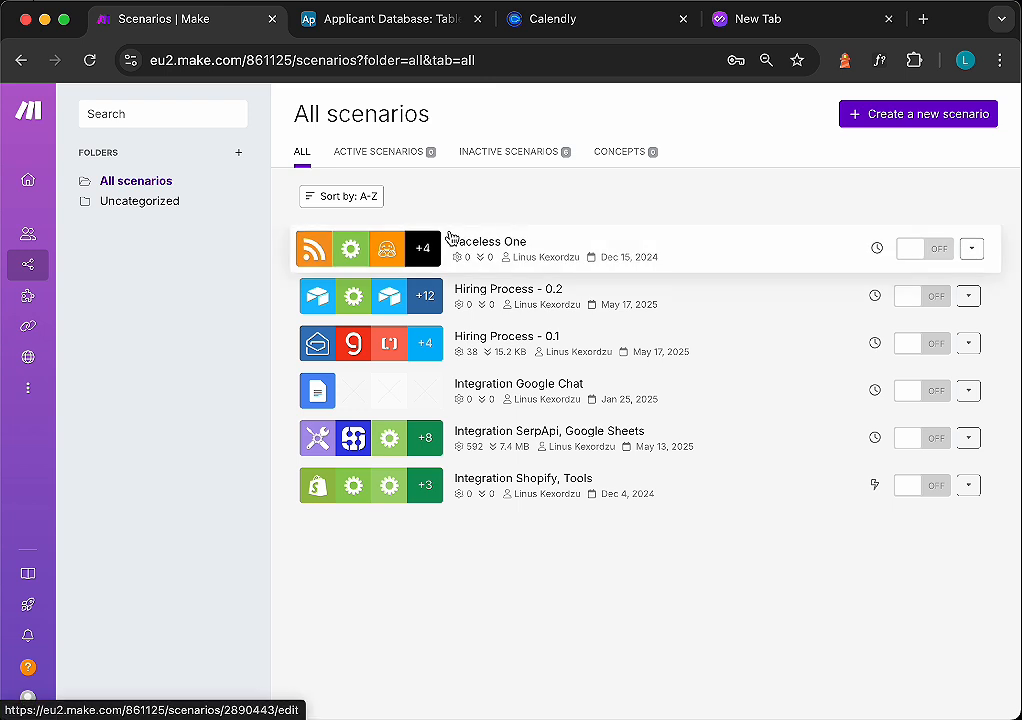
{"action": "left_click", "coordinate": [897, 116]}
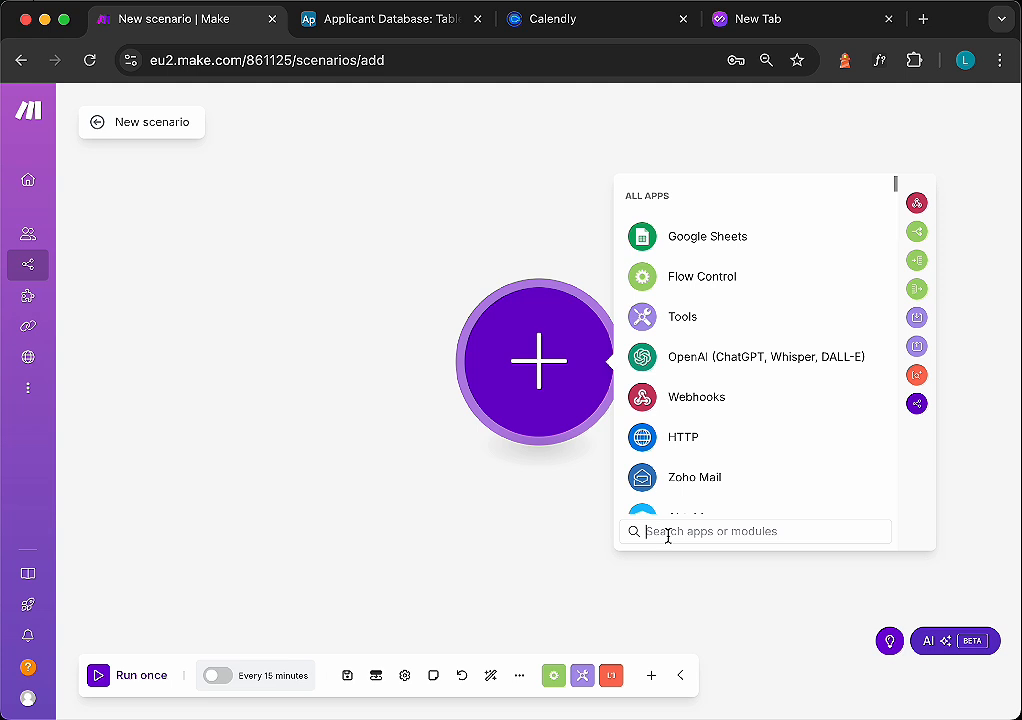
{"action": "type", "text": "air"}
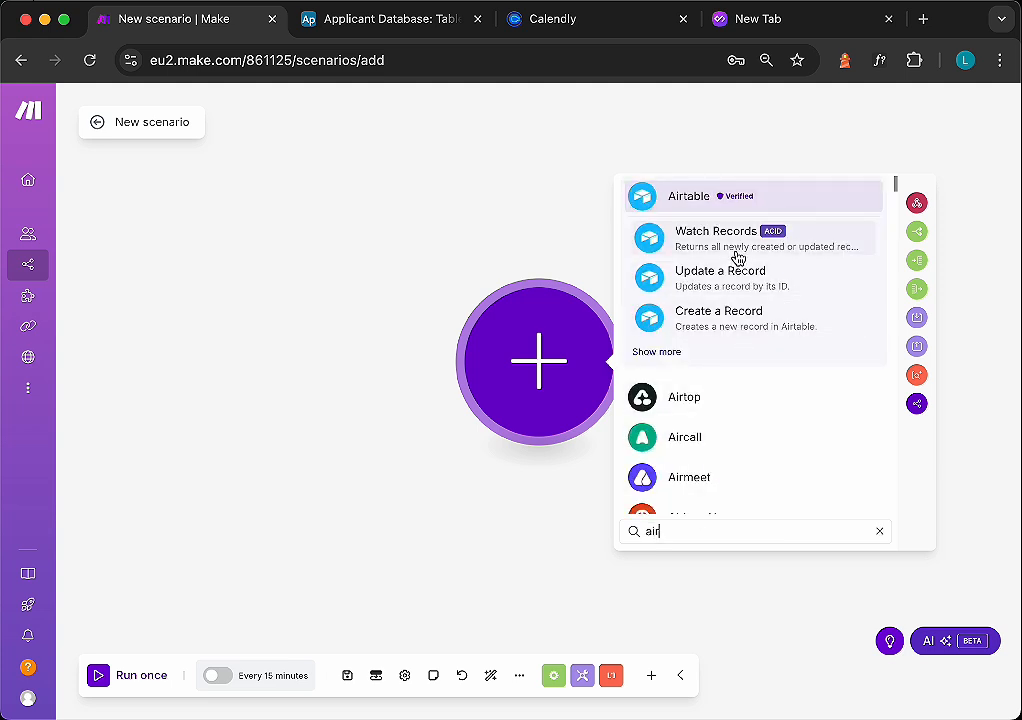
{"action": "left_click", "coordinate": [805, 250]}
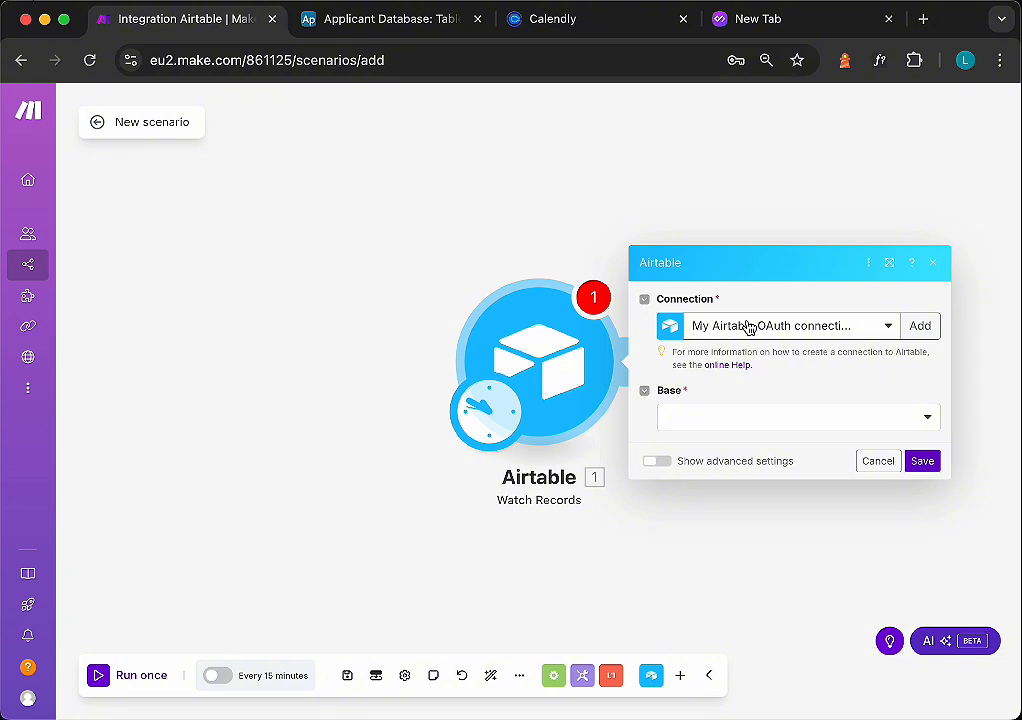
- Try to add a new Airtable OAuth connection for the Watch Records module
{"action": "left_click", "coordinate": [888, 329]}
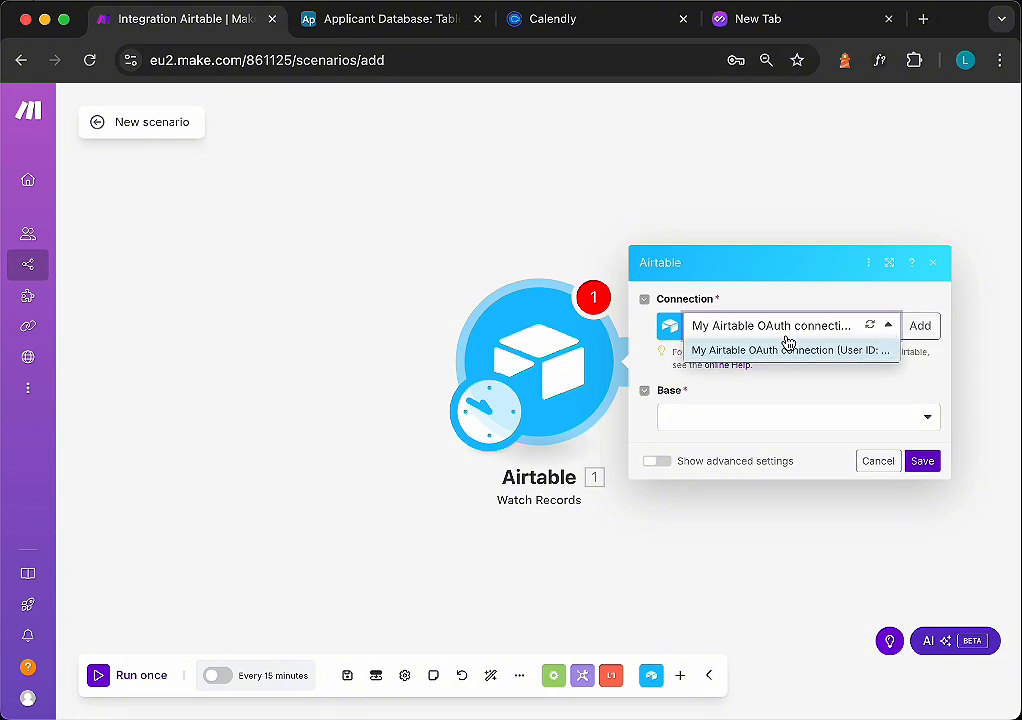
{"action": "left_click", "coordinate": [778, 386]}
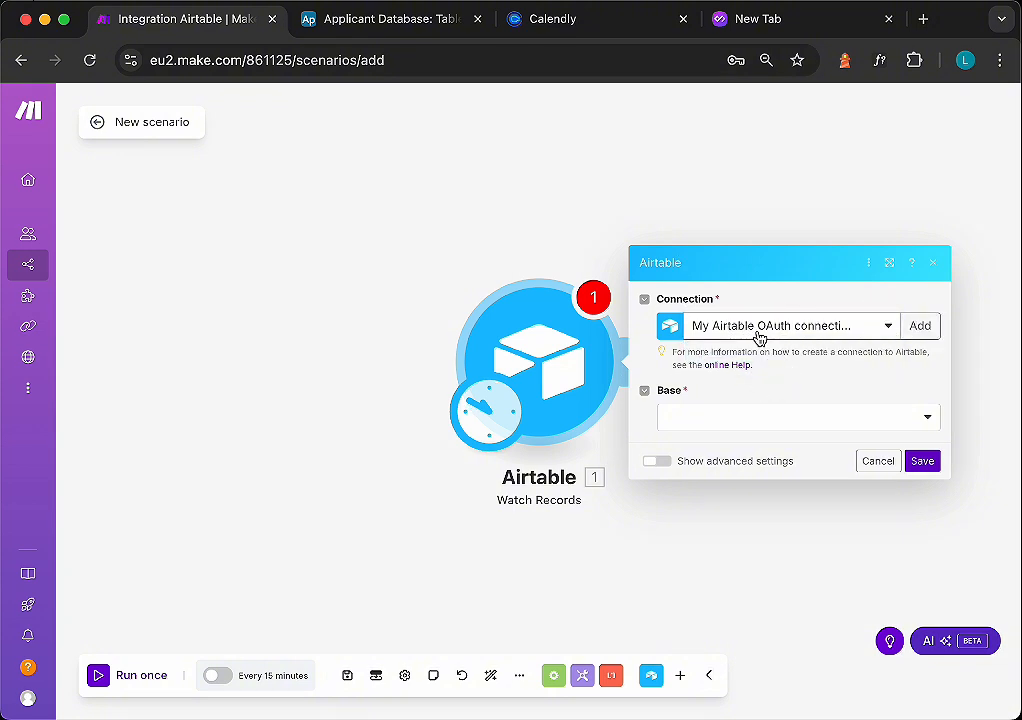
{"action": "left_click", "coordinate": [920, 328]}
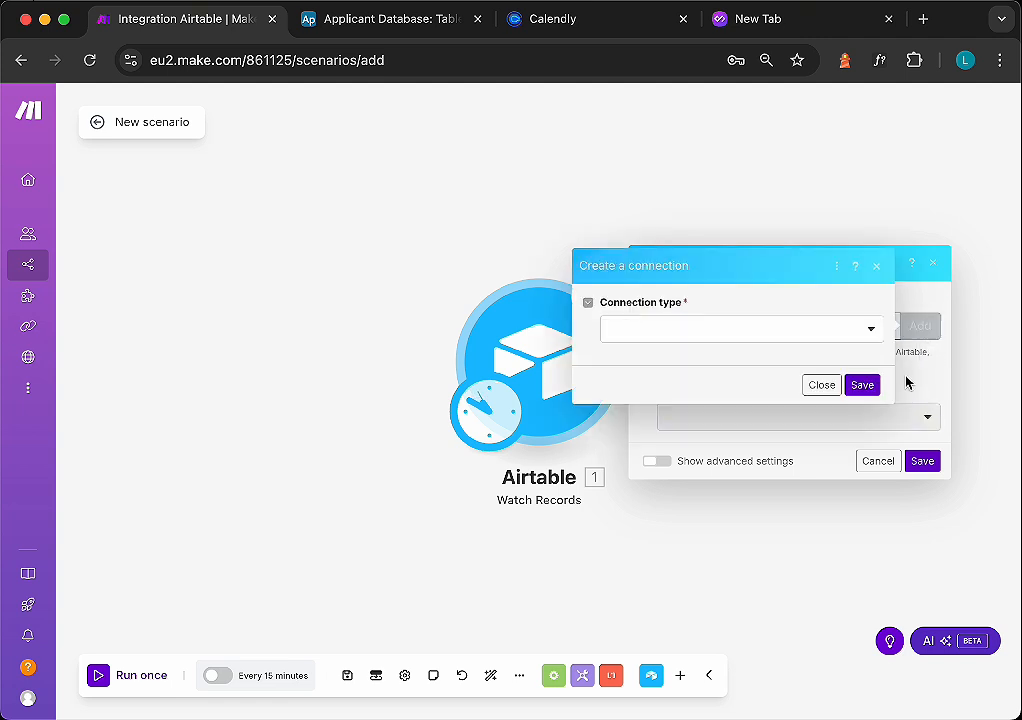
{"action": "left_click", "coordinate": [822, 336]}
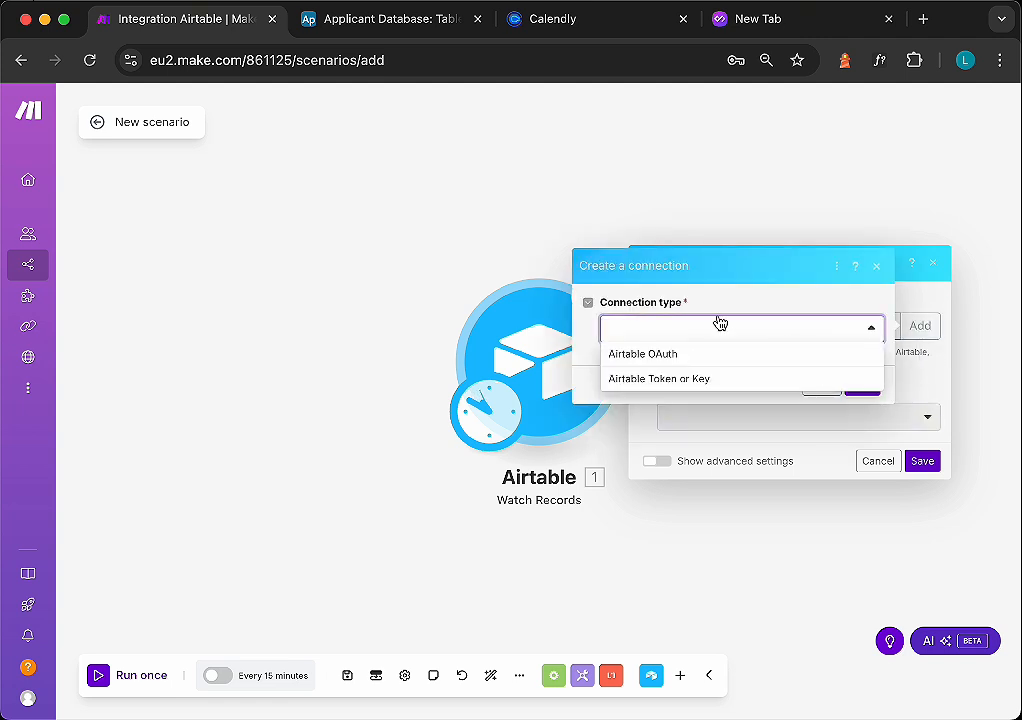
{"action": "left_click", "coordinate": [645, 360]}
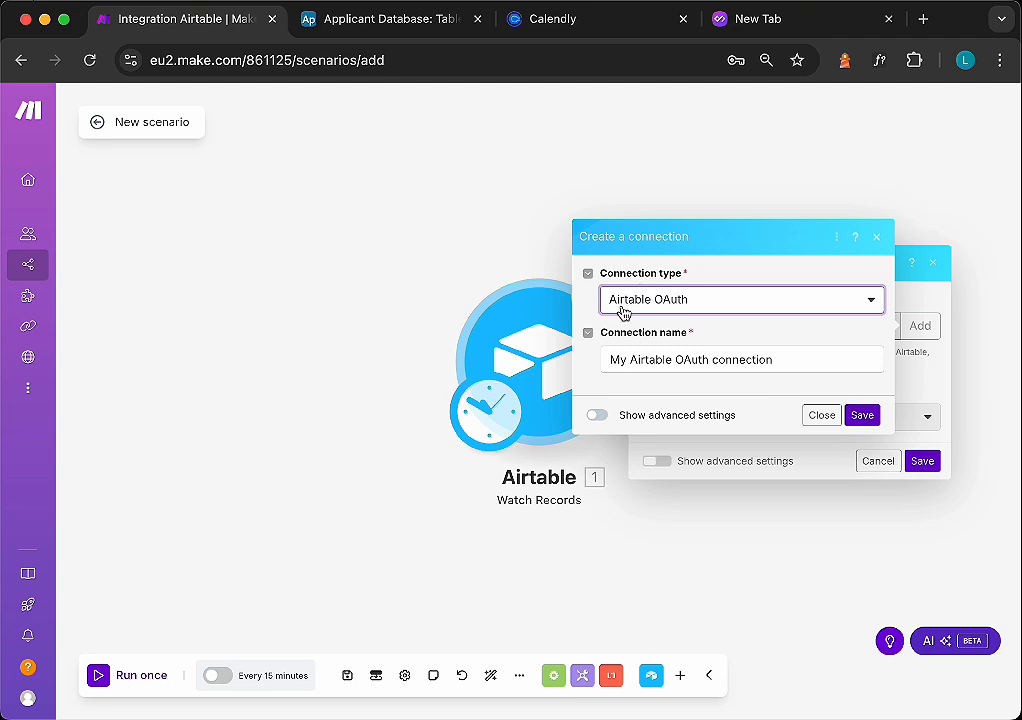
{"action": "left_click", "coordinate": [829, 415]}
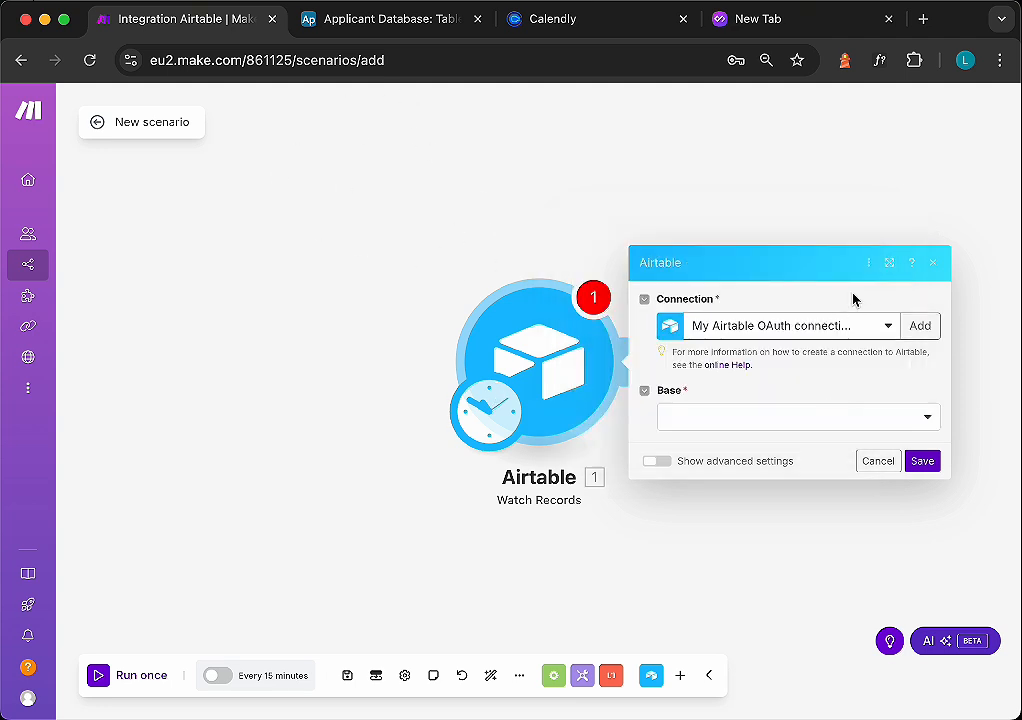
- Choose the My Airtable OAuth connection and select the Applicant Database base
{"action": "left_click", "coordinate": [886, 326]}
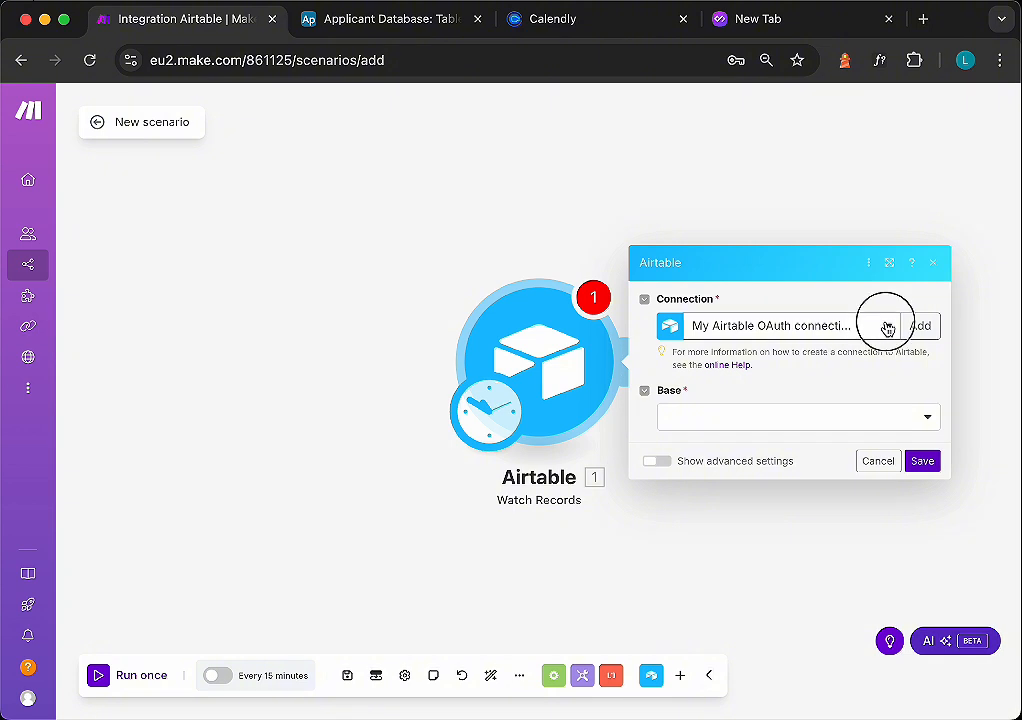
{"action": "left_click", "coordinate": [782, 352]}
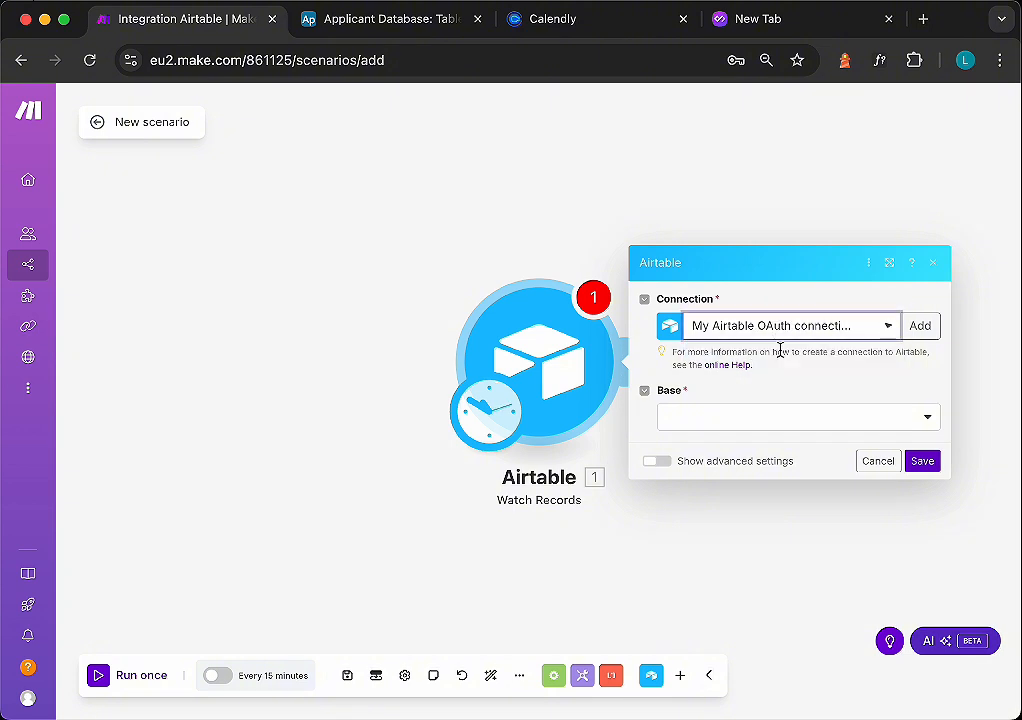
{"action": "left_click", "coordinate": [759, 425]}
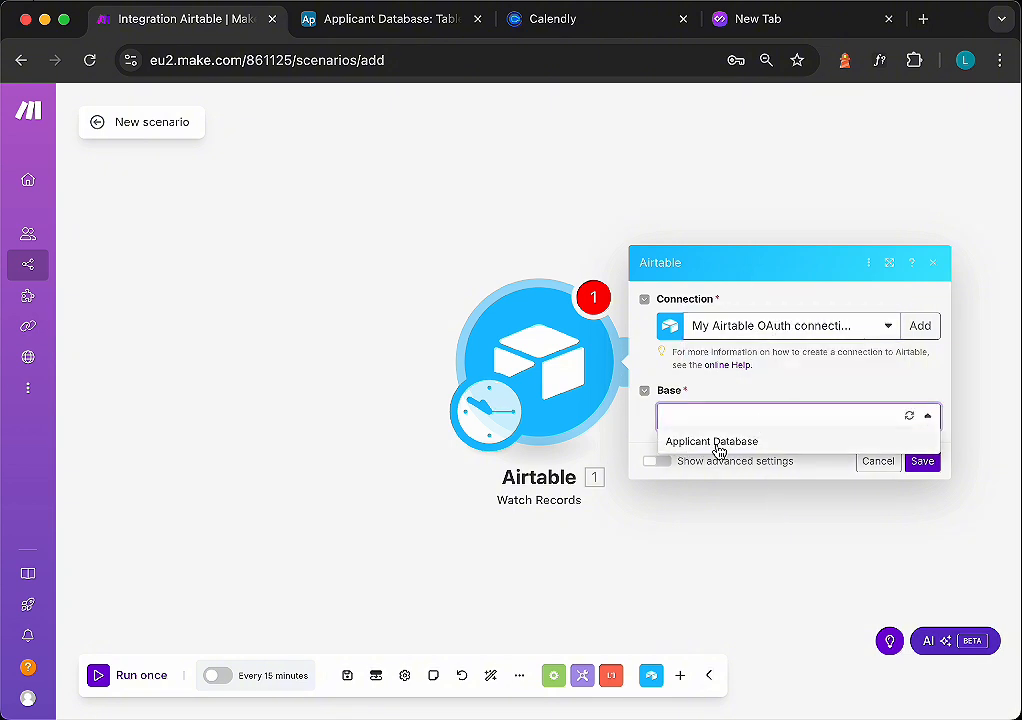
{"action": "left_click", "coordinate": [712, 441]}
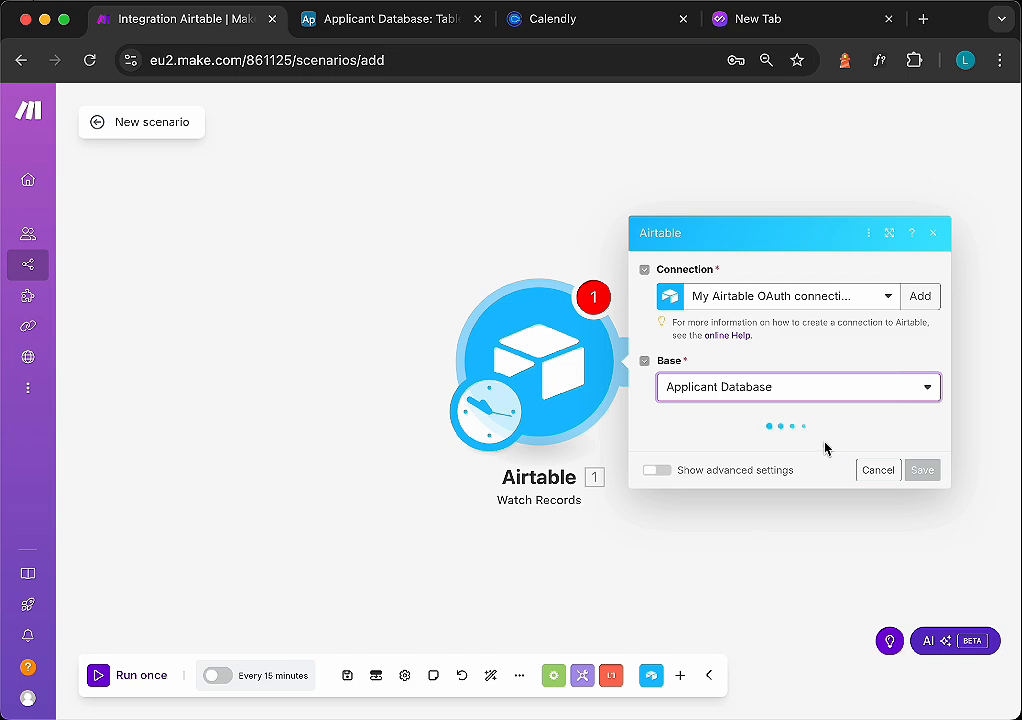
- Select Table 1 and set the trigger field to Last Modified
{"action": "left_click", "coordinate": [700, 452]}
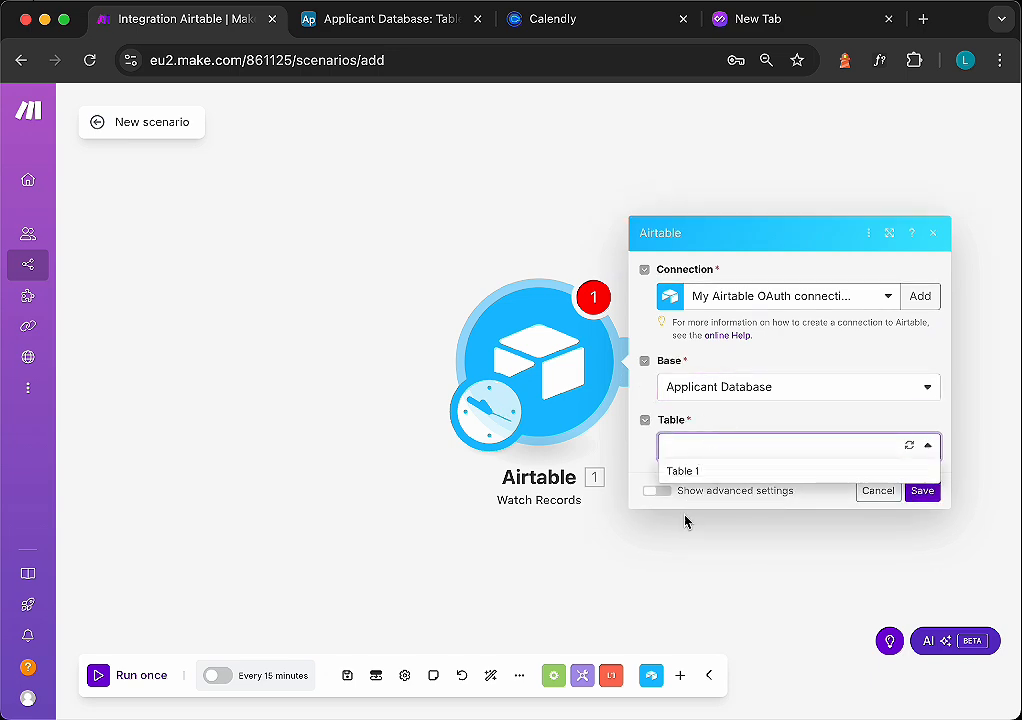
{"action": "left_click", "coordinate": [690, 472]}
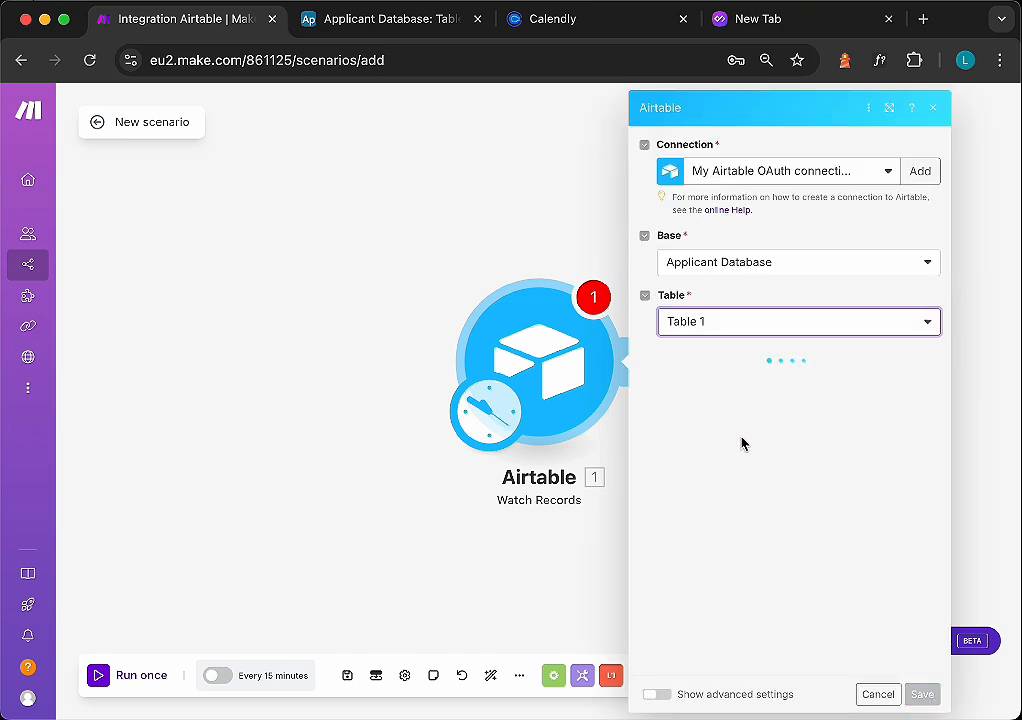
{"action": "scroll", "coordinate": [741, 570], "scroll_direction": "down", "scroll_amount": 2}
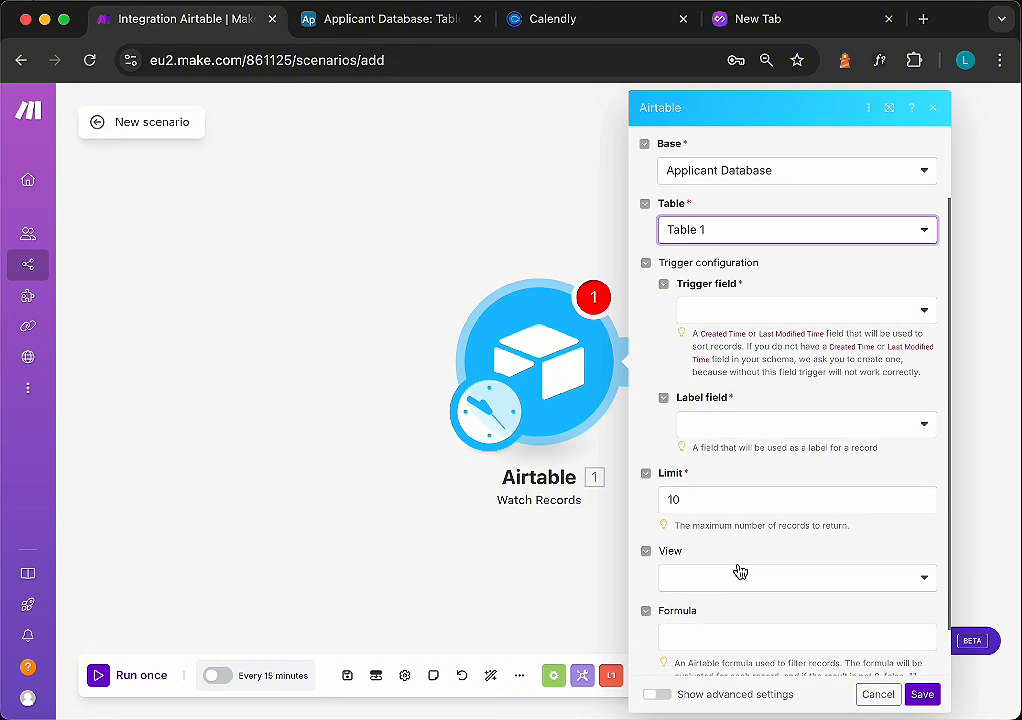
{"action": "left_click", "coordinate": [759, 312]}
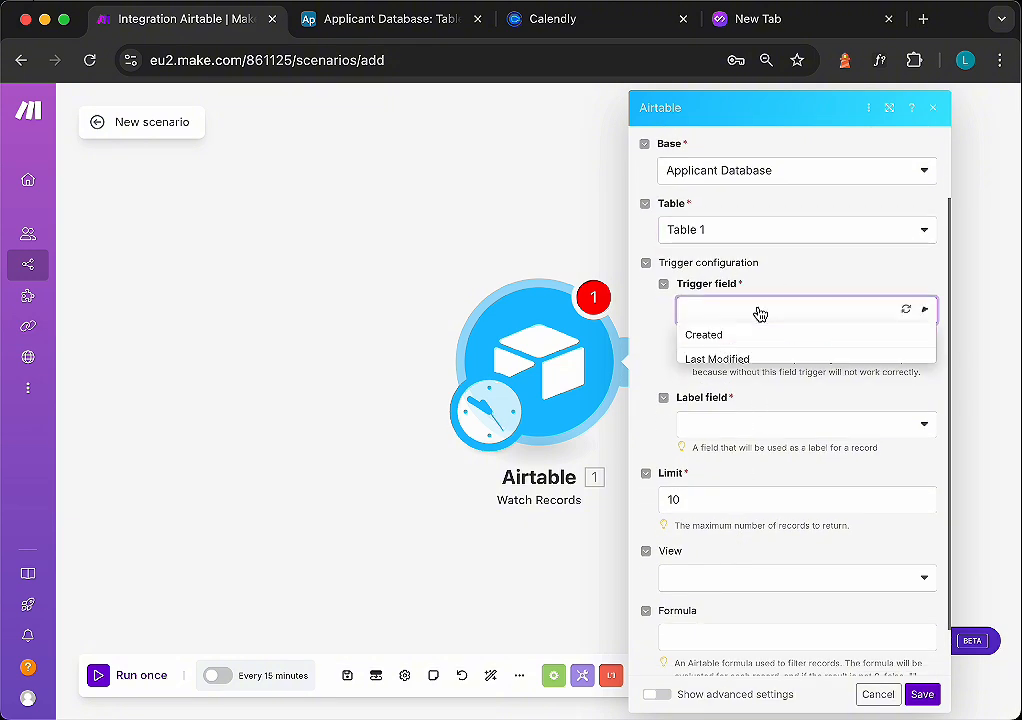
{"action": "left_click", "coordinate": [709, 362]}
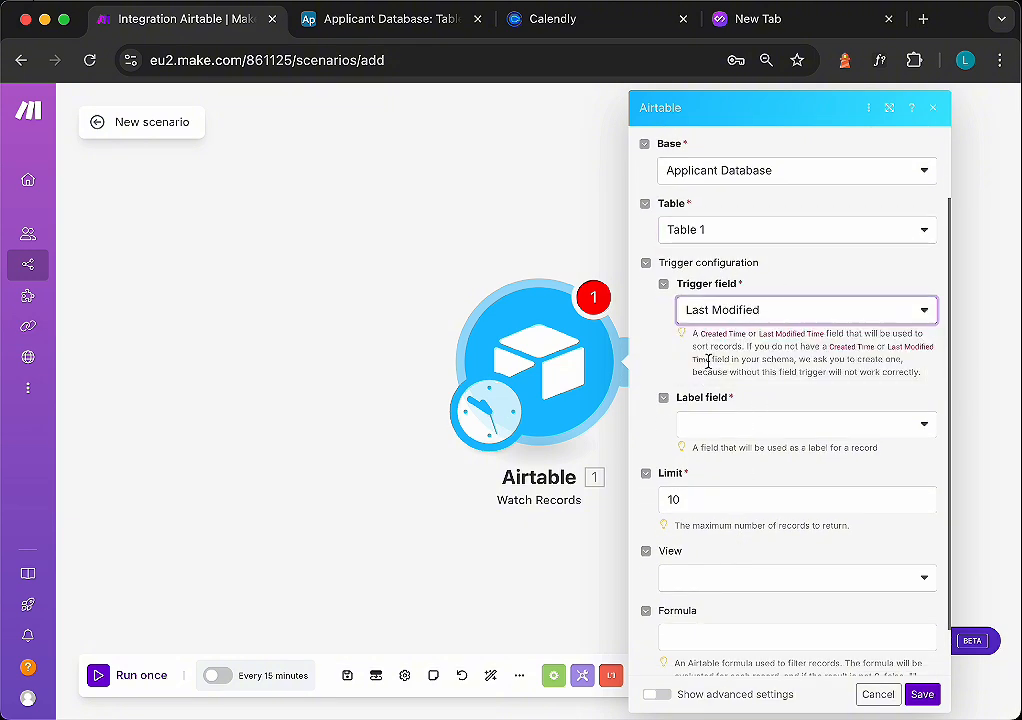
- Set the label field to Applicant Name
{"action": "scroll", "coordinate": [757, 415], "scroll_direction": "down", "scroll_amount": 1}
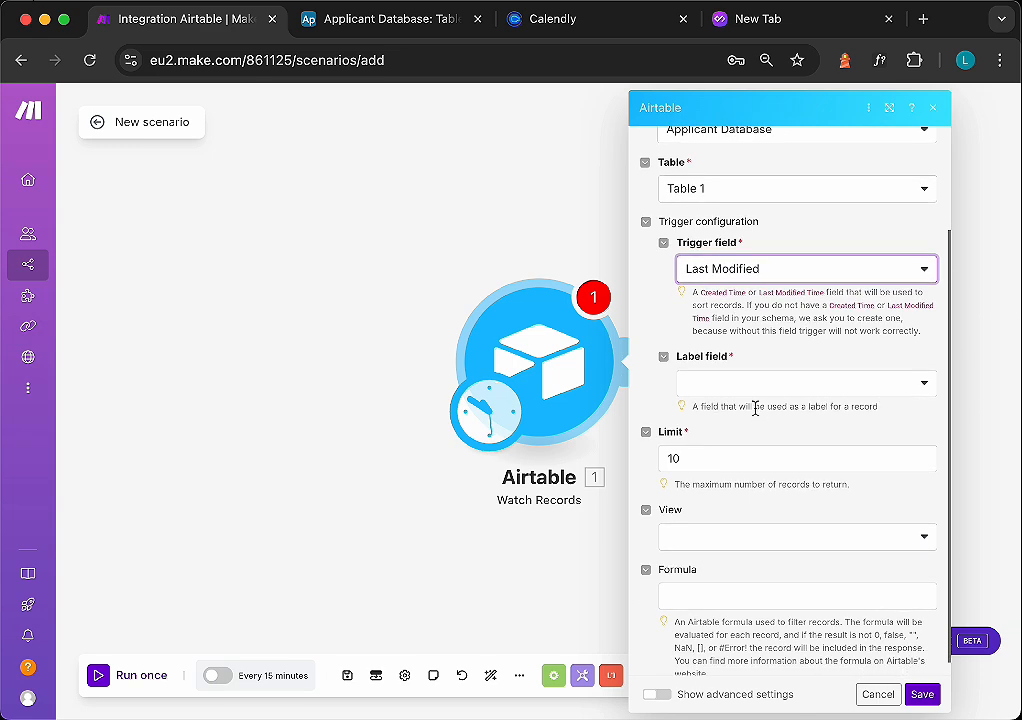
{"action": "left_click", "coordinate": [843, 385]}
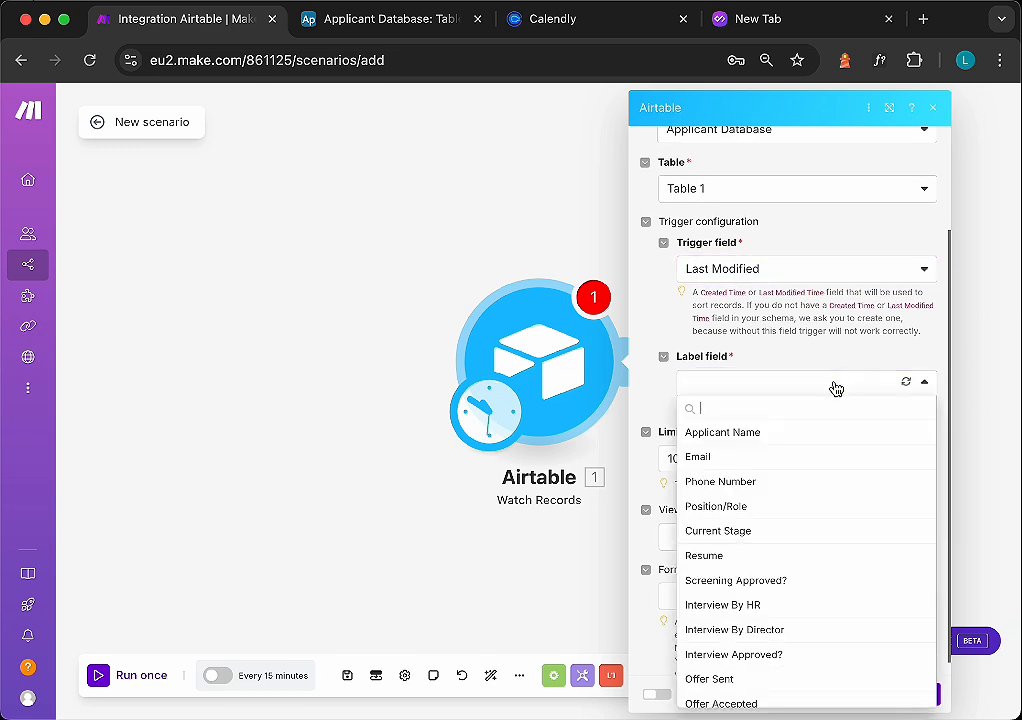
{"action": "left_click", "coordinate": [718, 434]}
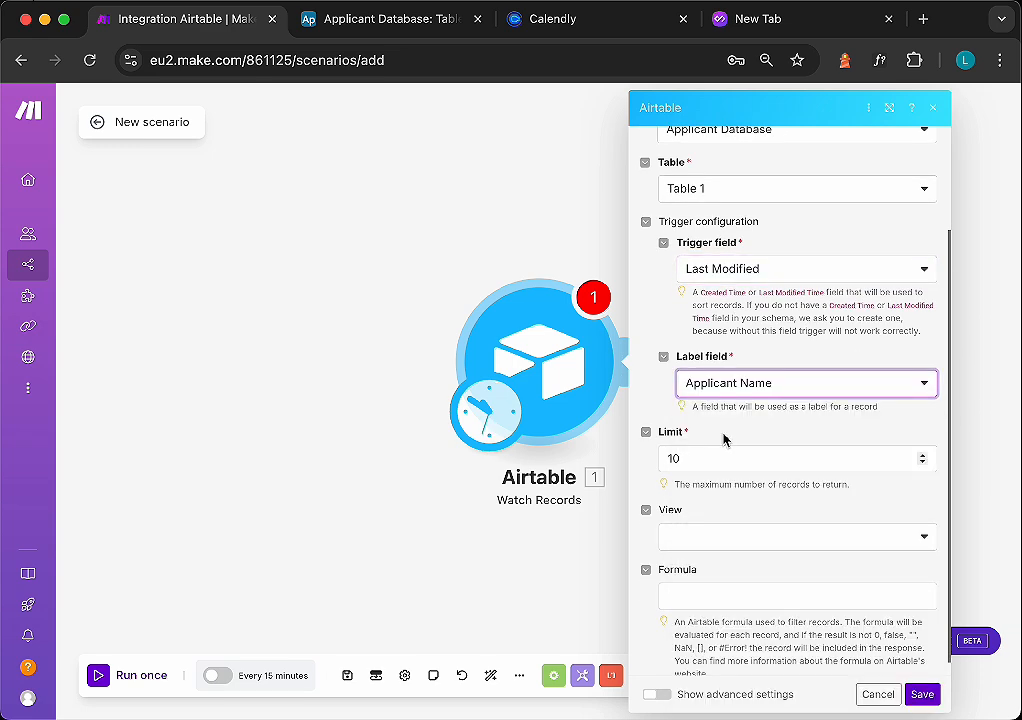
- Set the view to Grid view and save the module, starting from now on
{"action": "scroll", "coordinate": [819, 433], "scroll_direction": "down", "scroll_amount": 1}
{"action": "left_click", "coordinate": [768, 521]}
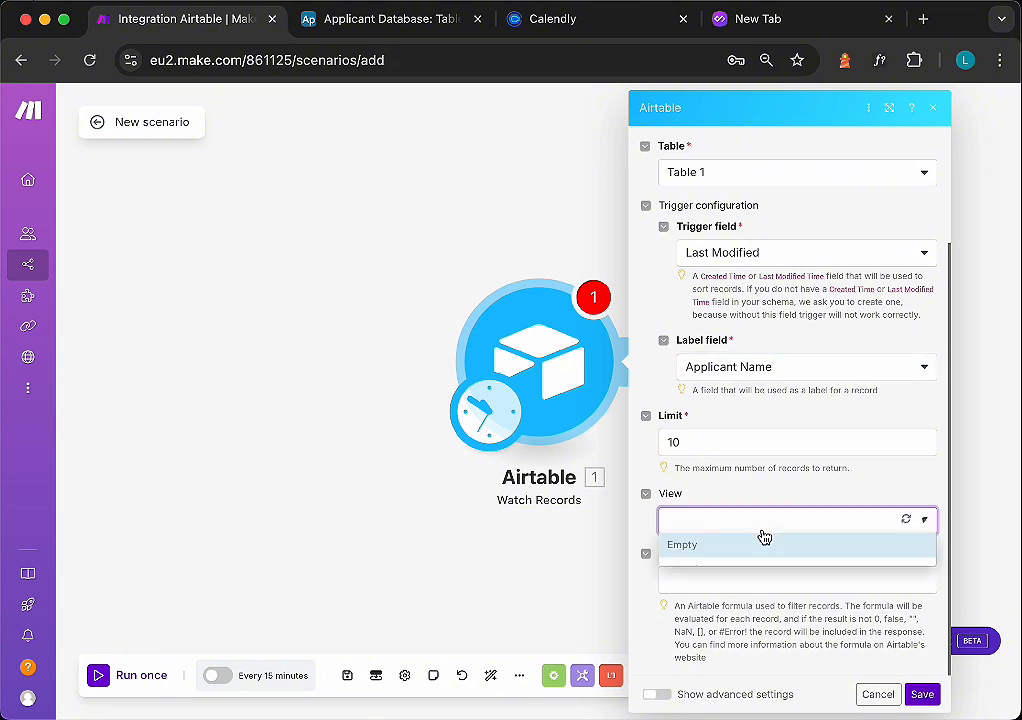
{"action": "left_click", "coordinate": [699, 569]}
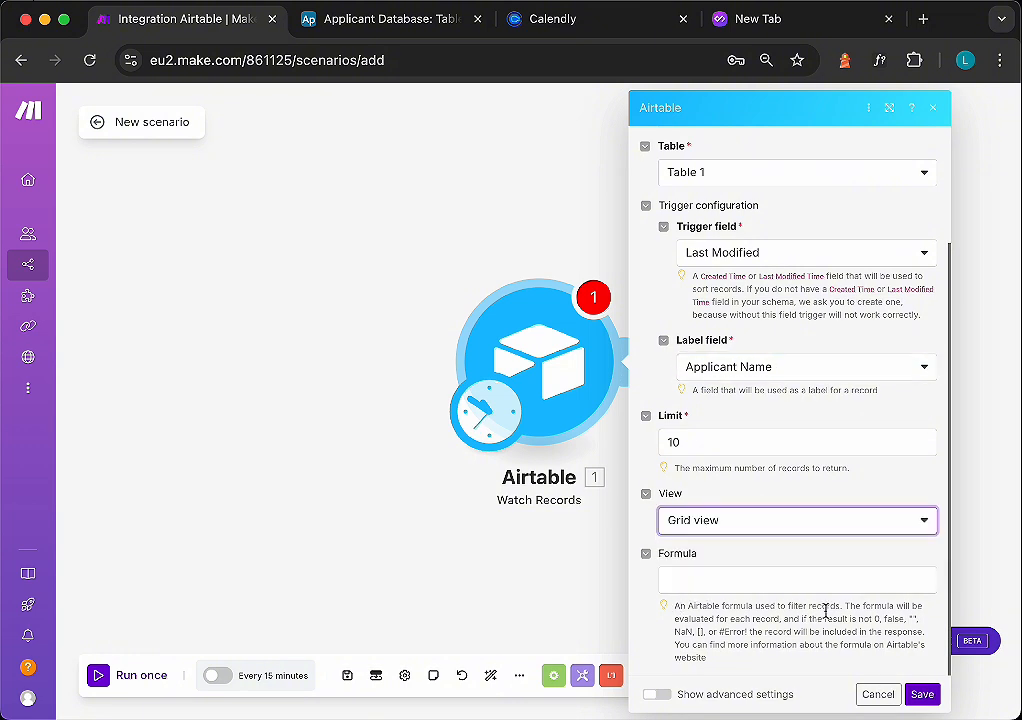
{"action": "left_click", "coordinate": [920, 695]}
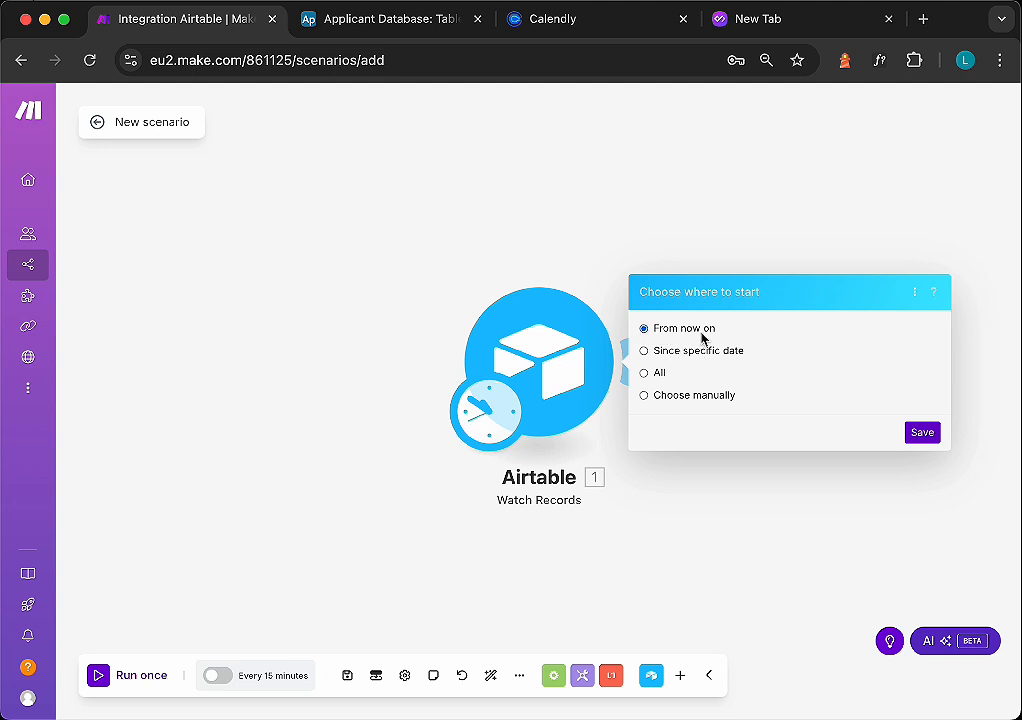
{"action": "left_click", "coordinate": [922, 433]}
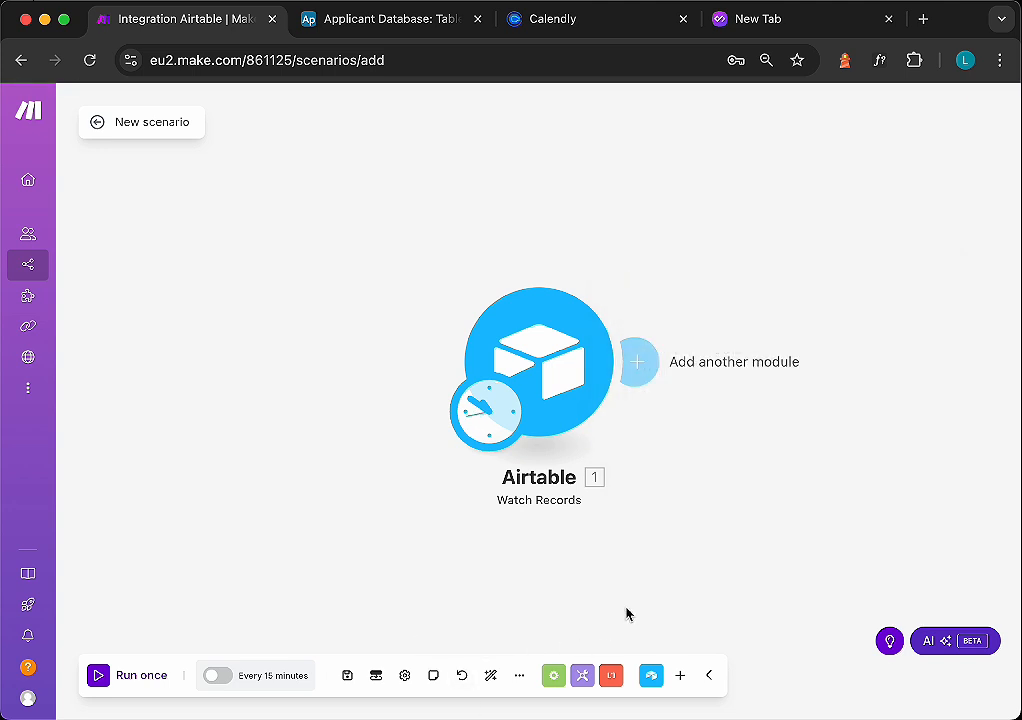
- Move the Watch Records module aside and run this module only
{"action": "left_click_drag", "start_coordinate": [556, 369], "coordinate": [325, 367]}
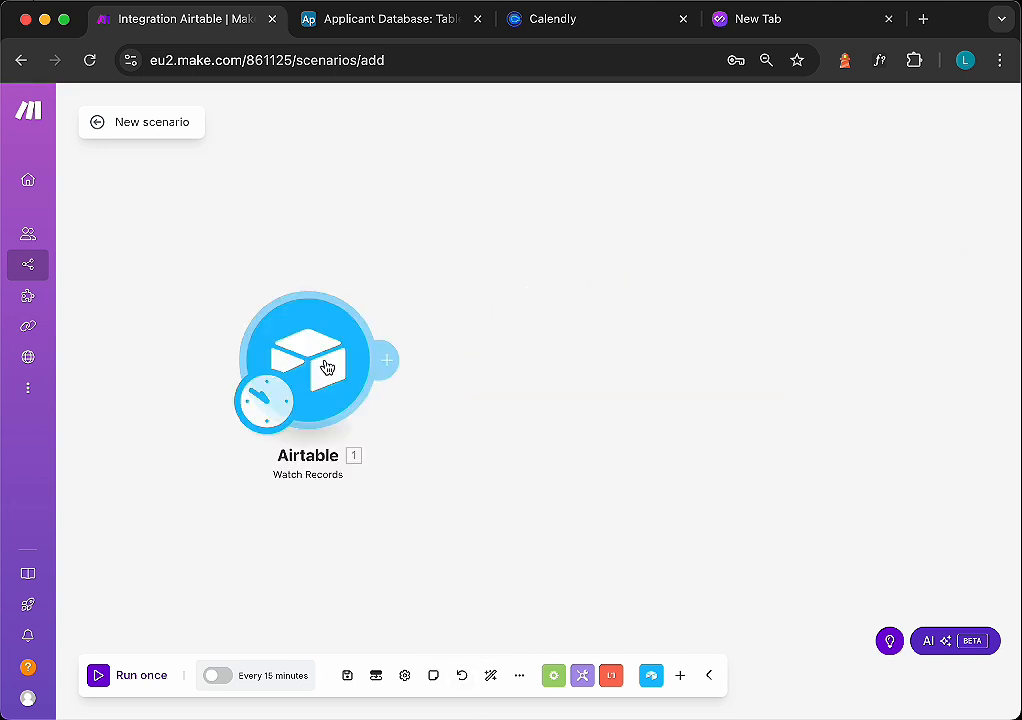
{"action": "right_click", "coordinate": [325, 367]}
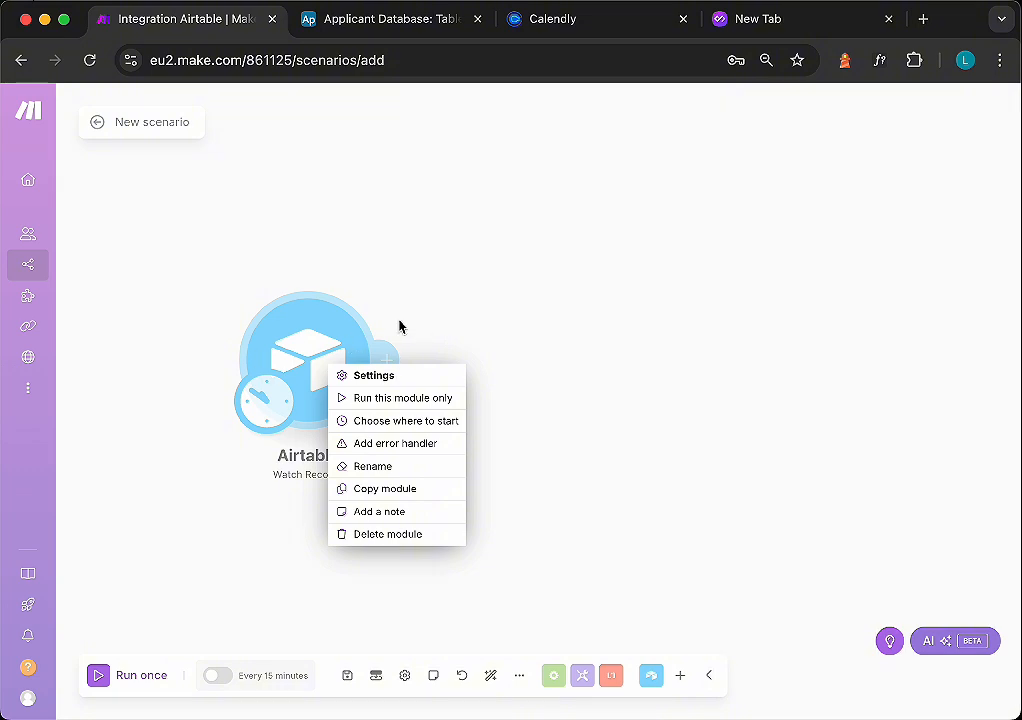
{"action": "left_click", "coordinate": [412, 406]}
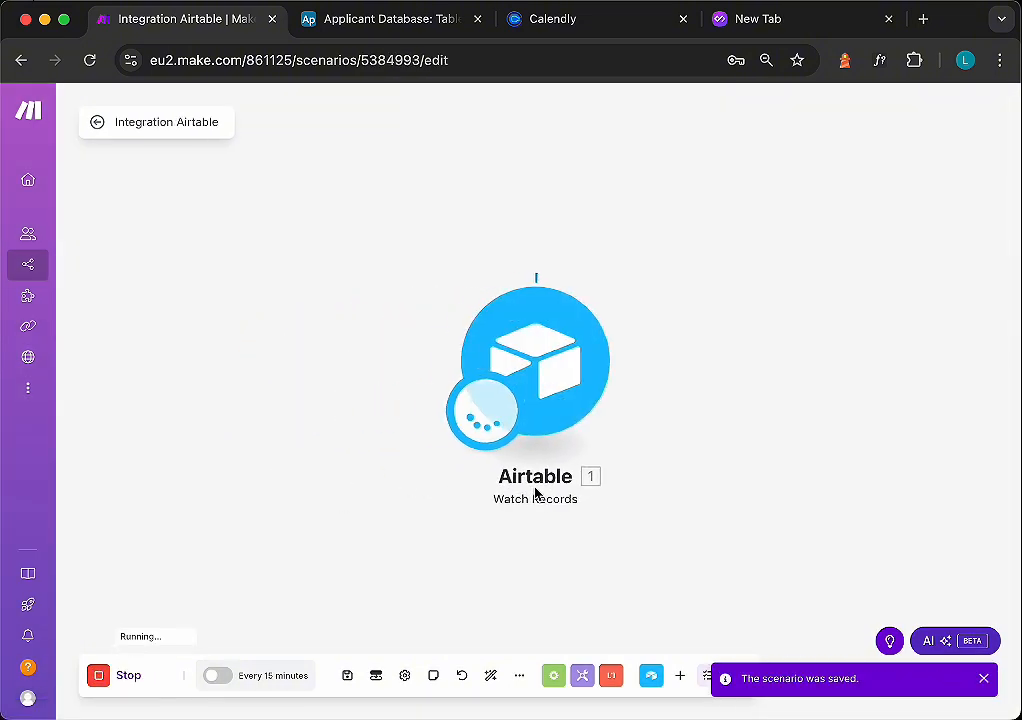
- Add a Router module after the Airtable Watch Records trigger
{"action": "left_click_drag", "start_coordinate": [730, 421], "coordinate": [480, 520]}
{"action": "left_click", "coordinate": [480, 520]}
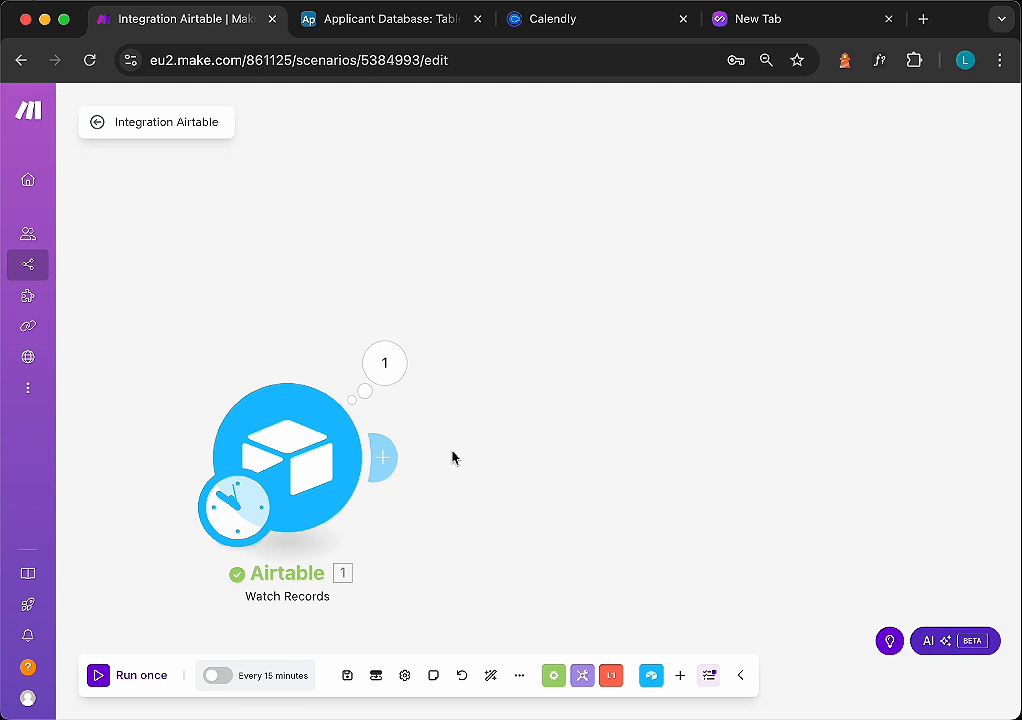
{"action": "left_click", "coordinate": [453, 456]}
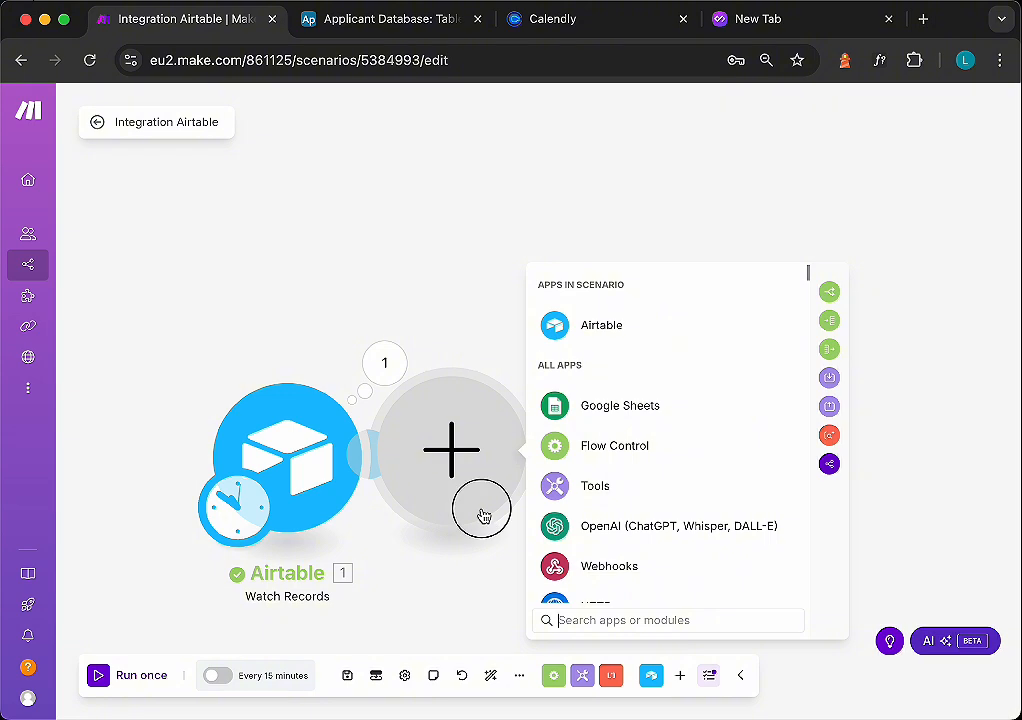
{"action": "left_click_drag", "start_coordinate": [481, 517], "coordinate": [612, 509]}
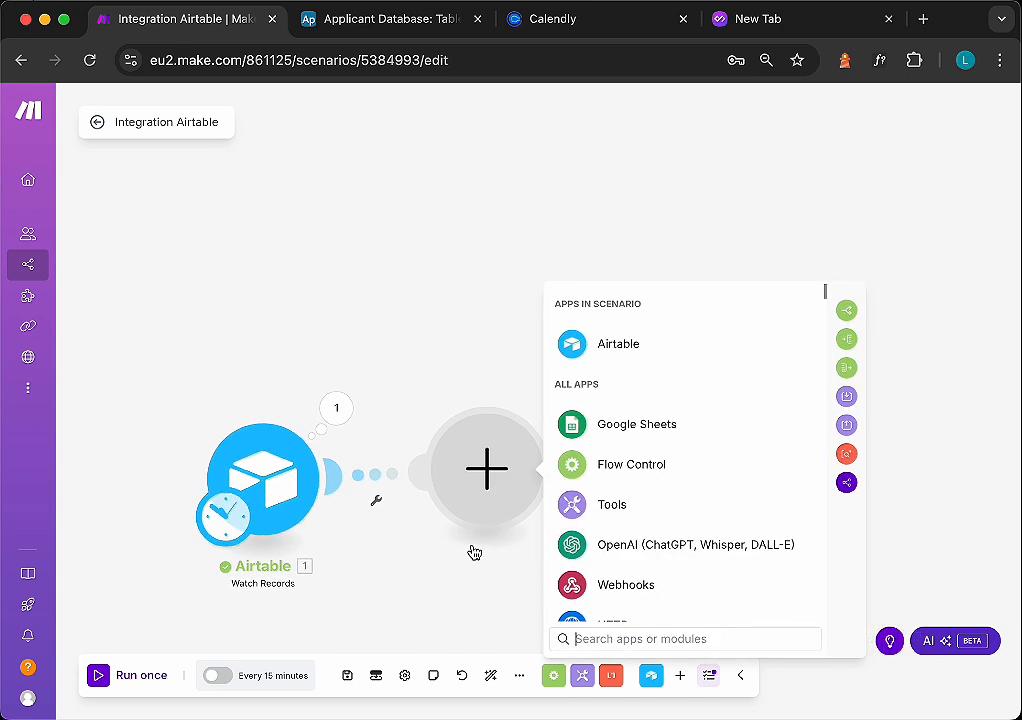
{"action": "type", "text": "r"}
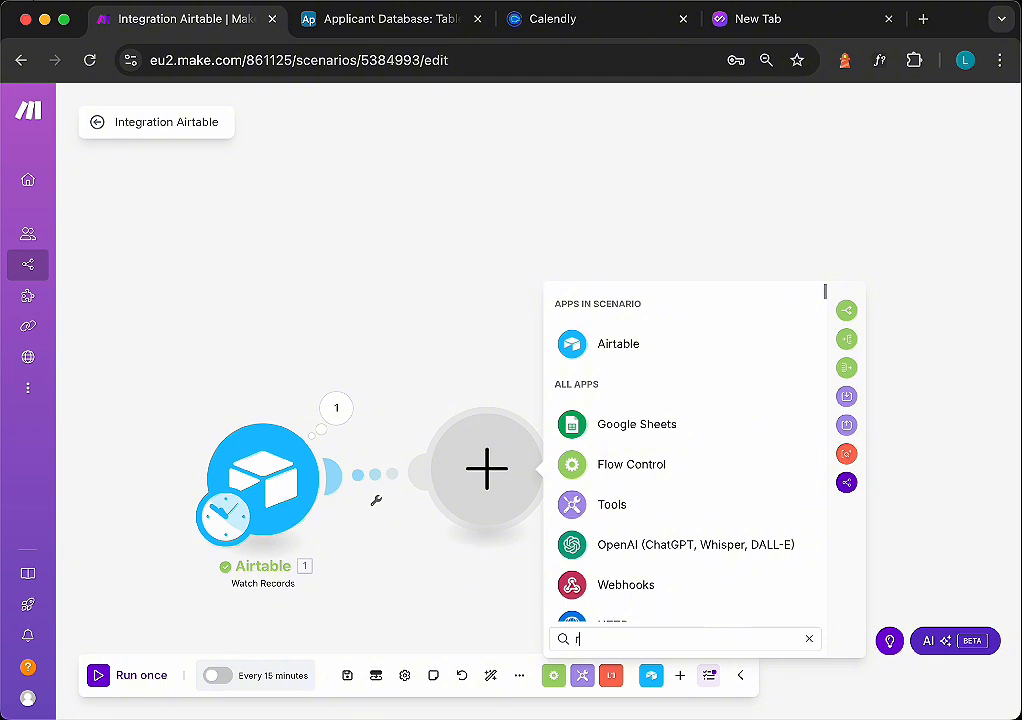
{"action": "type", "text": "out"}
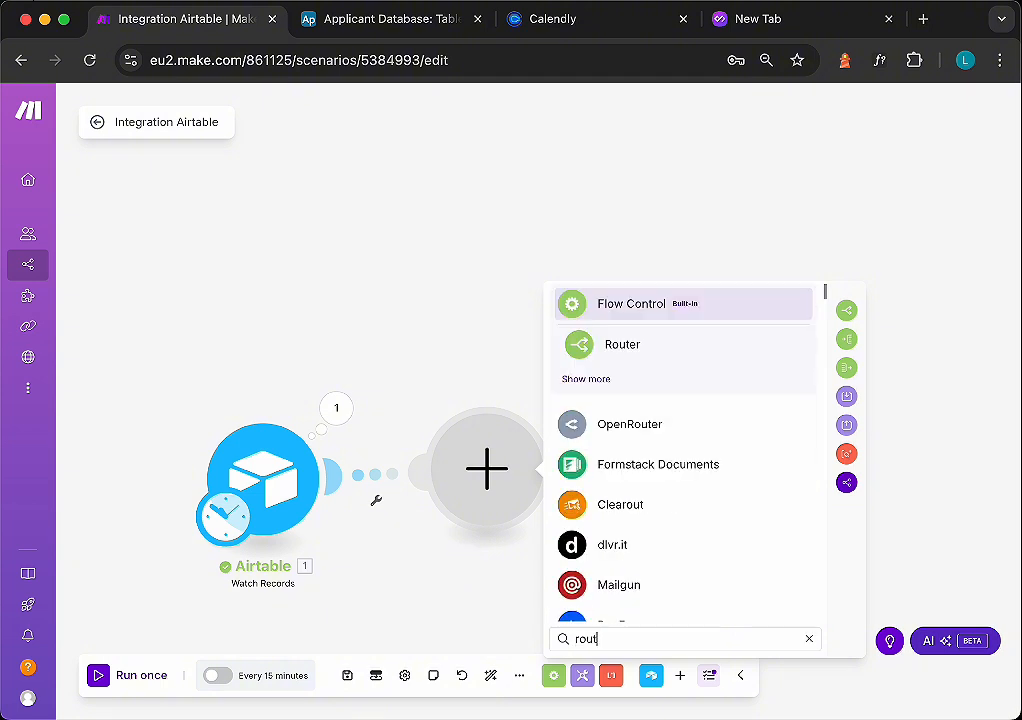
{"action": "left_click", "coordinate": [624, 346]}
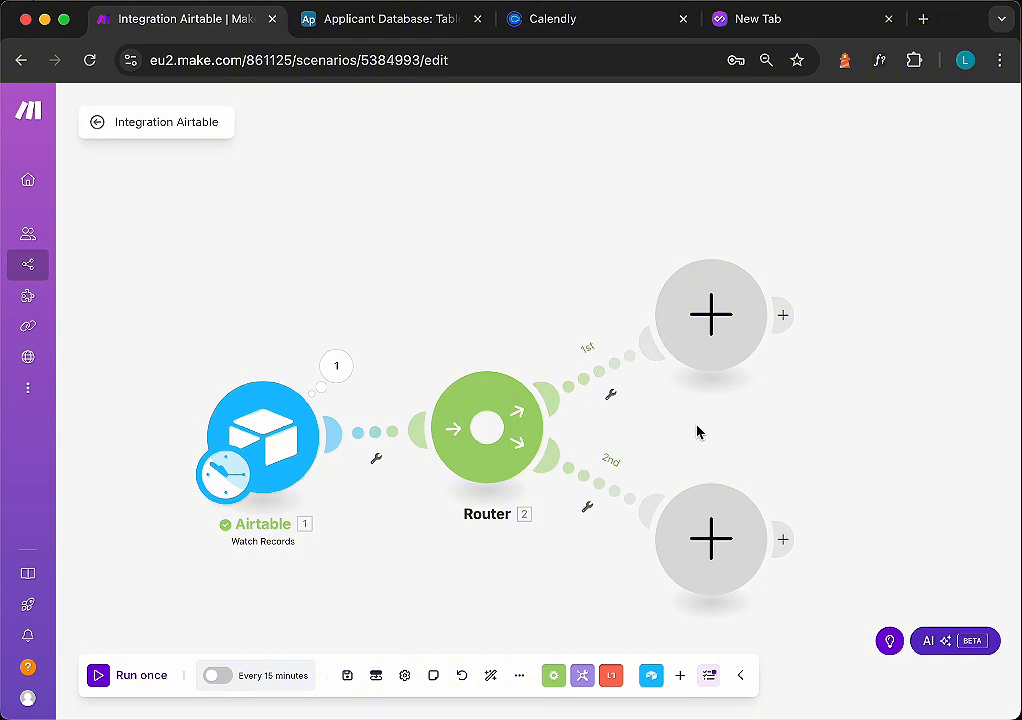
- Set up a filter on the router's first route labelled Screening Approved? = False
{"action": "left_click", "coordinate": [612, 396]}
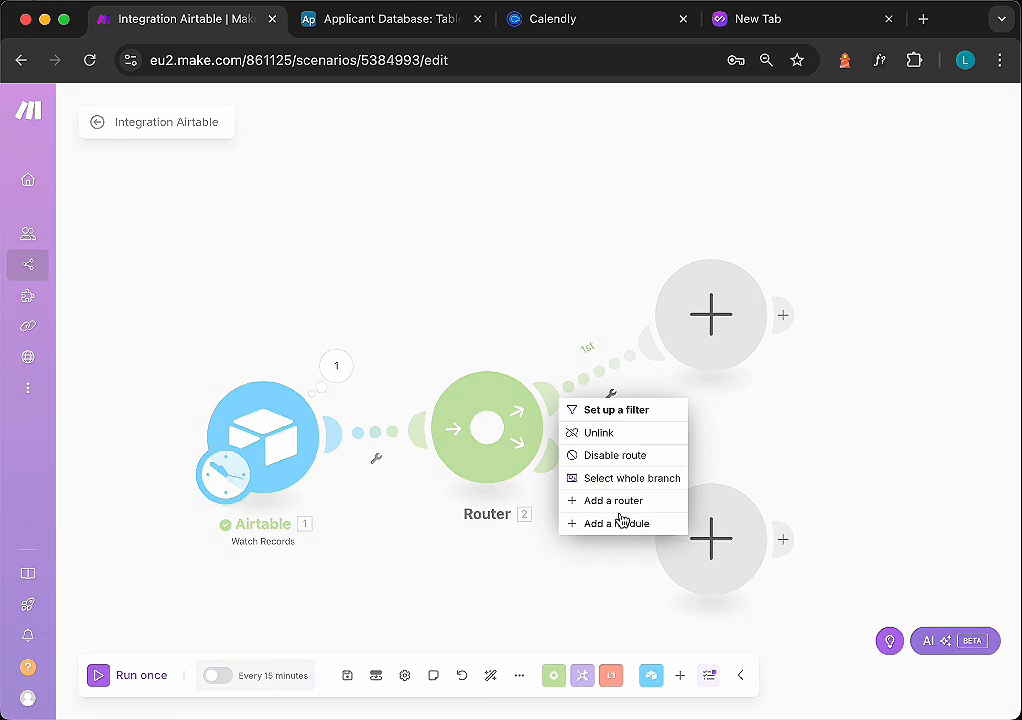
{"action": "left_click", "coordinate": [617, 411]}
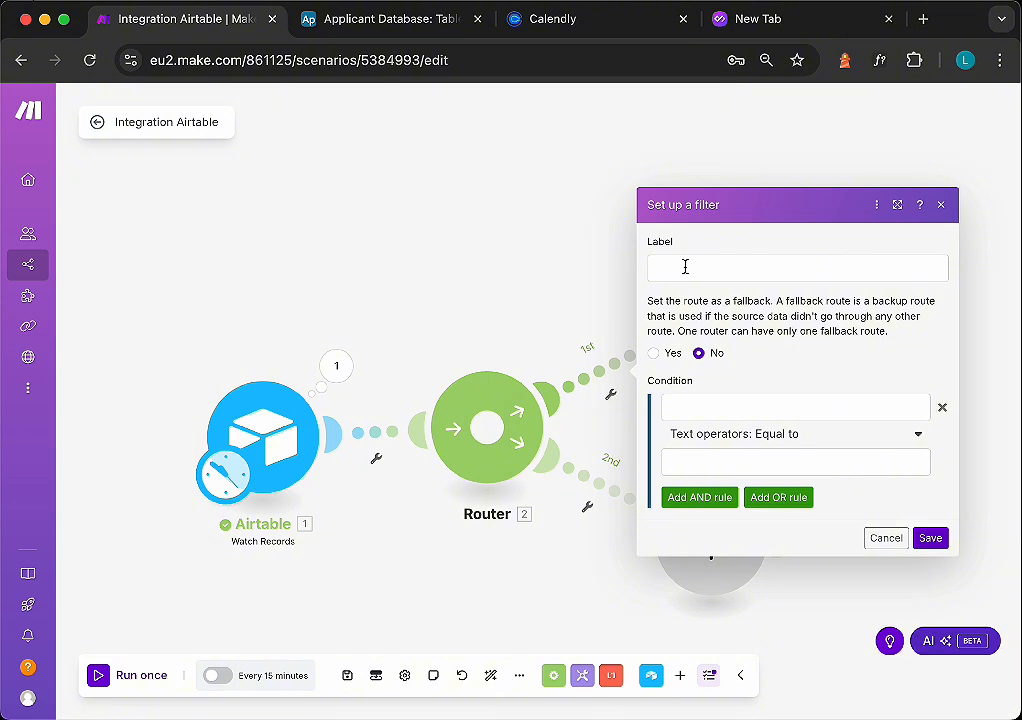
{"action": "left_click", "coordinate": [385, 20]}
{"action": "double_click", "coordinate": [725, 226]}
{"action": "key", "text": "super+c"}
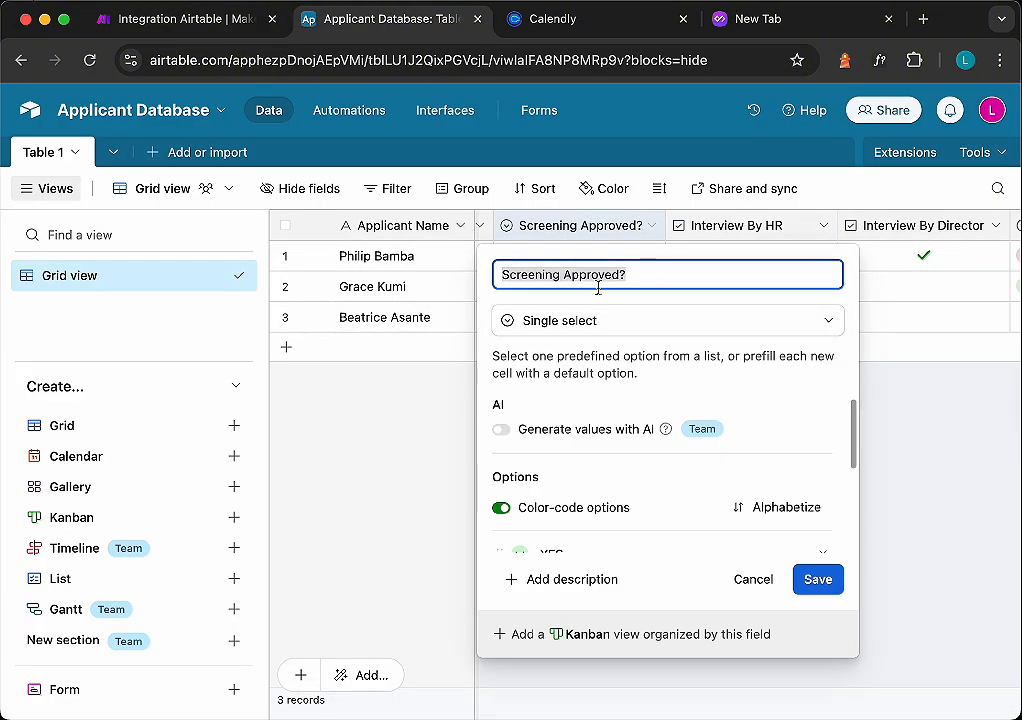
{"action": "left_click", "coordinate": [160, 20]}
{"action": "left_click", "coordinate": [681, 270]}
{"action": "key", "text": "super+v"}
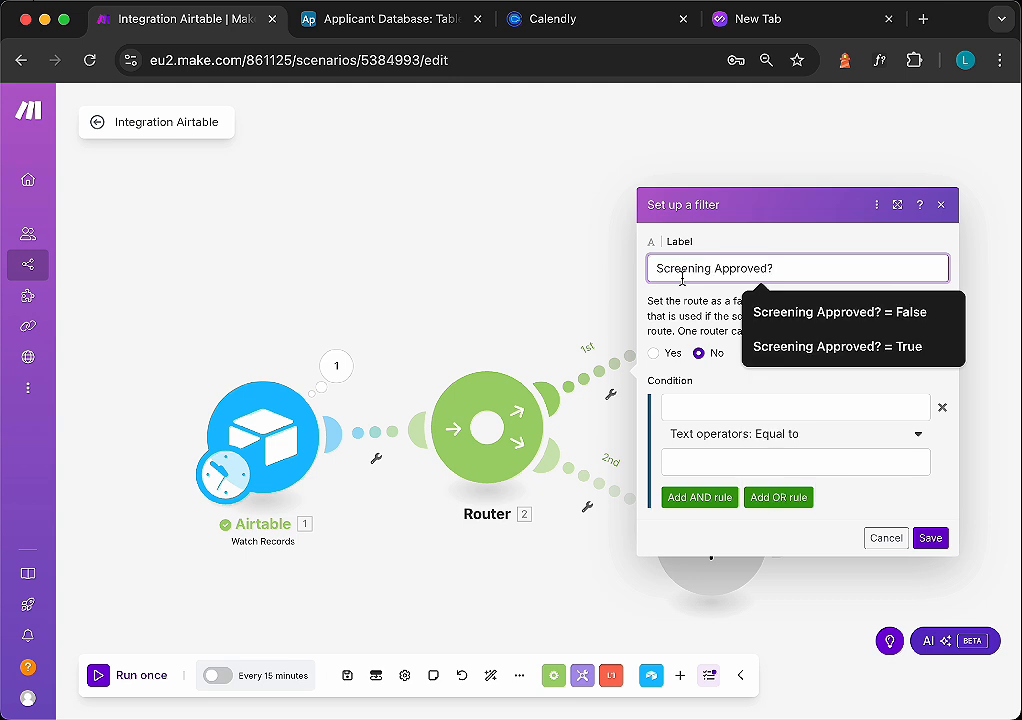
{"action": "type", "text": "= False"}
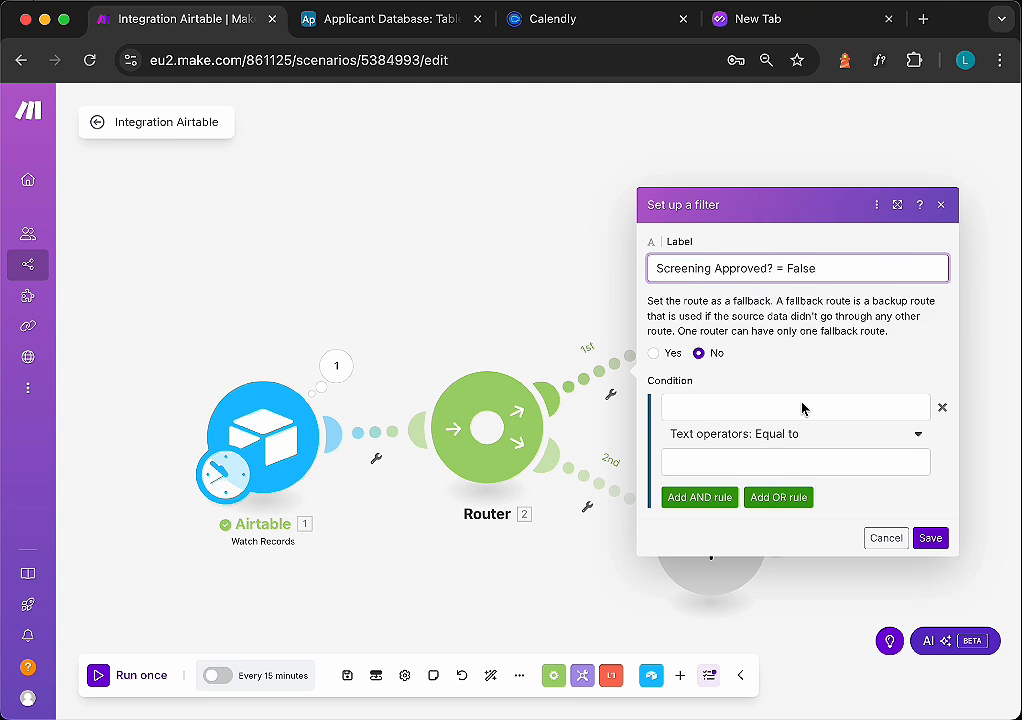
- Set the filter condition to Screening Approved? equal to NO and save the filter
{"action": "left_click", "coordinate": [735, 407]}
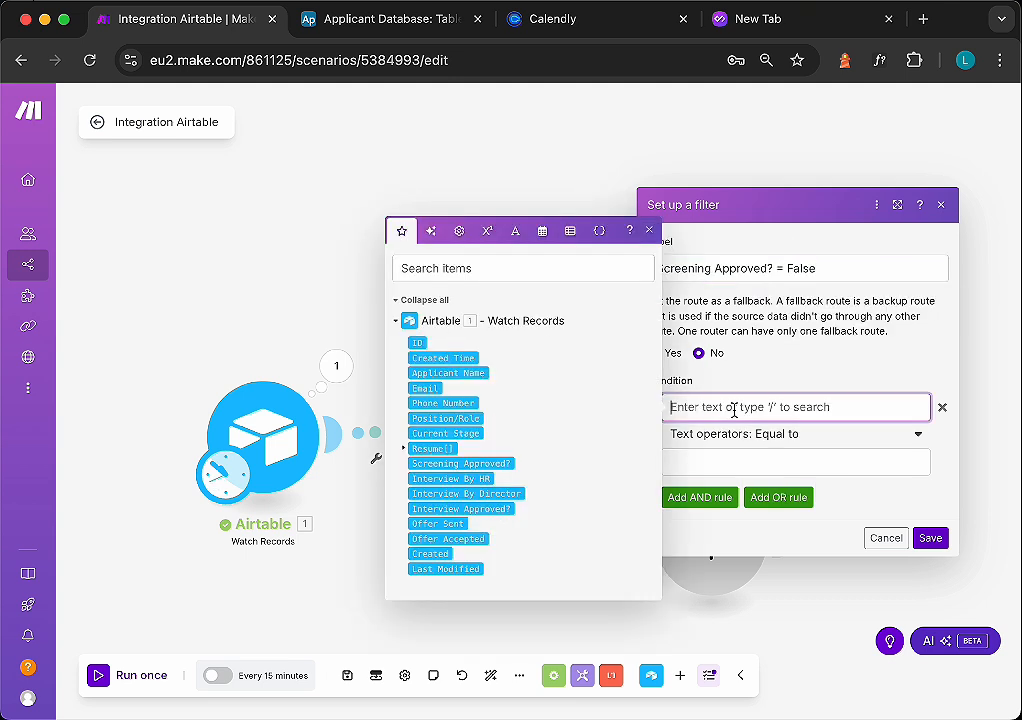
{"action": "left_click", "coordinate": [447, 464]}
{"action": "left_click", "coordinate": [771, 461]}
{"action": "type", "text": "NO"}
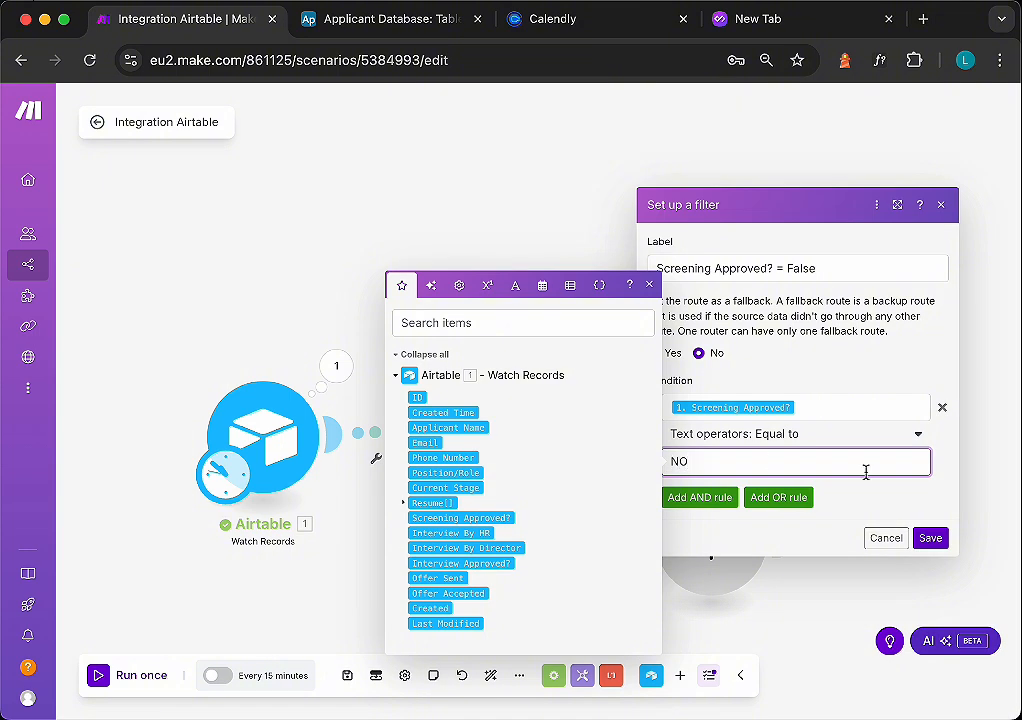
{"action": "left_click", "coordinate": [932, 546]}
- Add an Airtable Update a Record module on the router's first route
{"action": "left_click", "coordinate": [711, 315]}
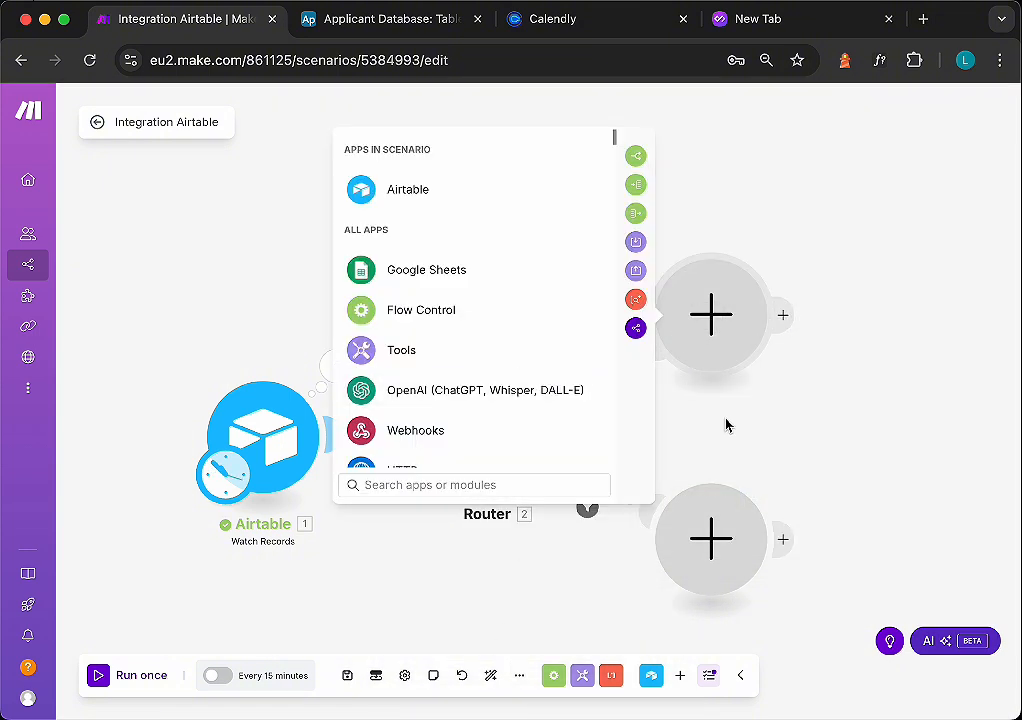
{"action": "left_click", "coordinate": [726, 425]}
{"action": "left_click", "coordinate": [707, 326]}
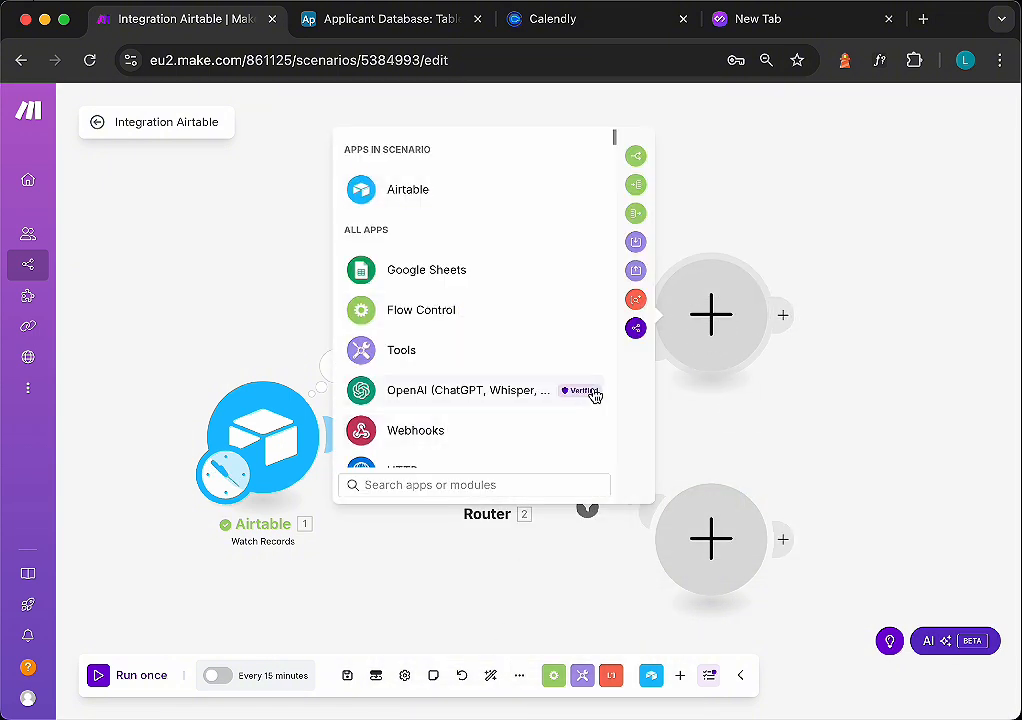
{"action": "left_click", "coordinate": [485, 189]}
{"action": "scroll", "coordinate": [440, 283], "scroll_direction": "down", "scroll_amount": 1}
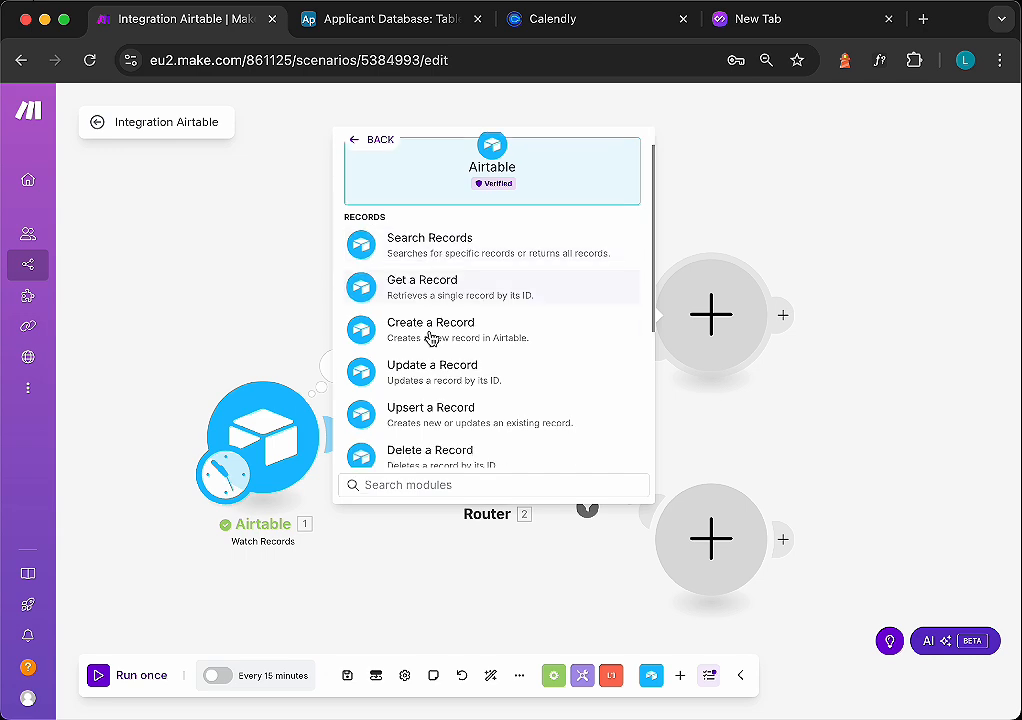
{"action": "left_click", "coordinate": [430, 363]}
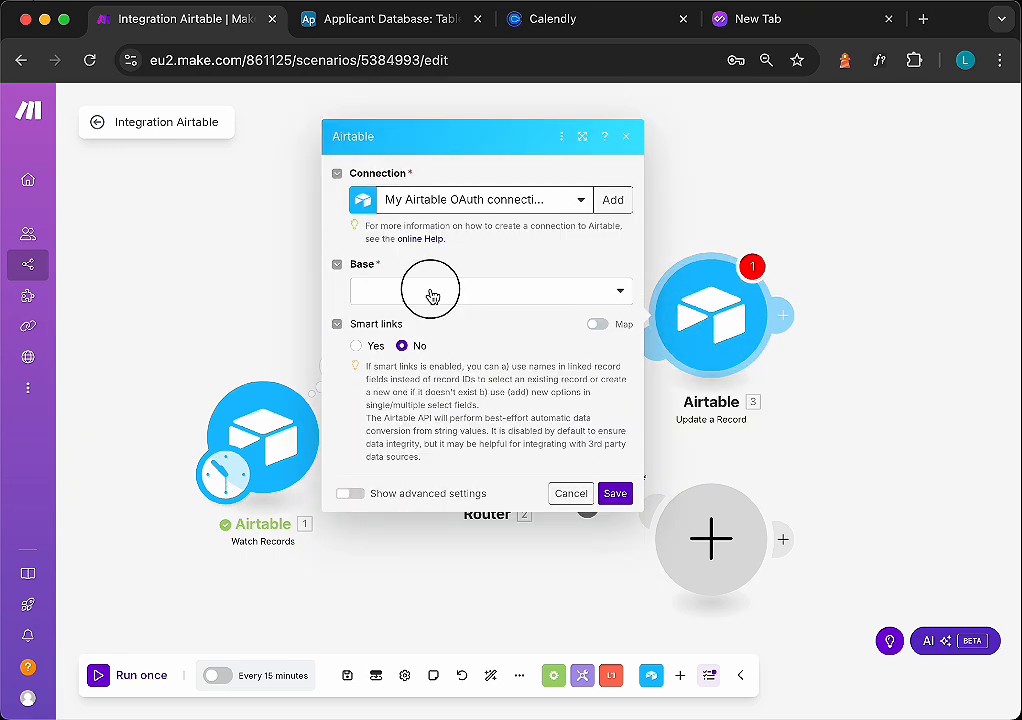
- Select the Applicant Database base and Table 1 in the Update a Record module
{"action": "left_click", "coordinate": [425, 294]}
{"action": "left_click", "coordinate": [403, 313]}
{"action": "left_click", "coordinate": [415, 344]}
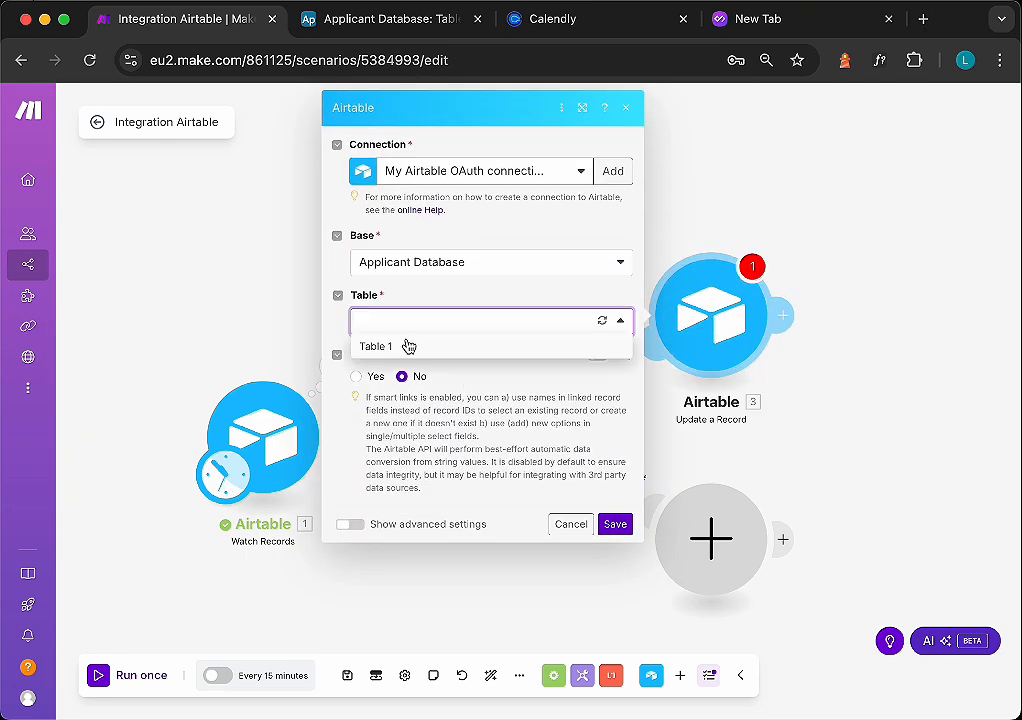
{"action": "left_click", "coordinate": [406, 344]}
- Map the Record ID field to the ID from the Watch Records trigger
{"action": "scroll", "coordinate": [444, 386], "scroll_direction": "down", "scroll_amount": 1}
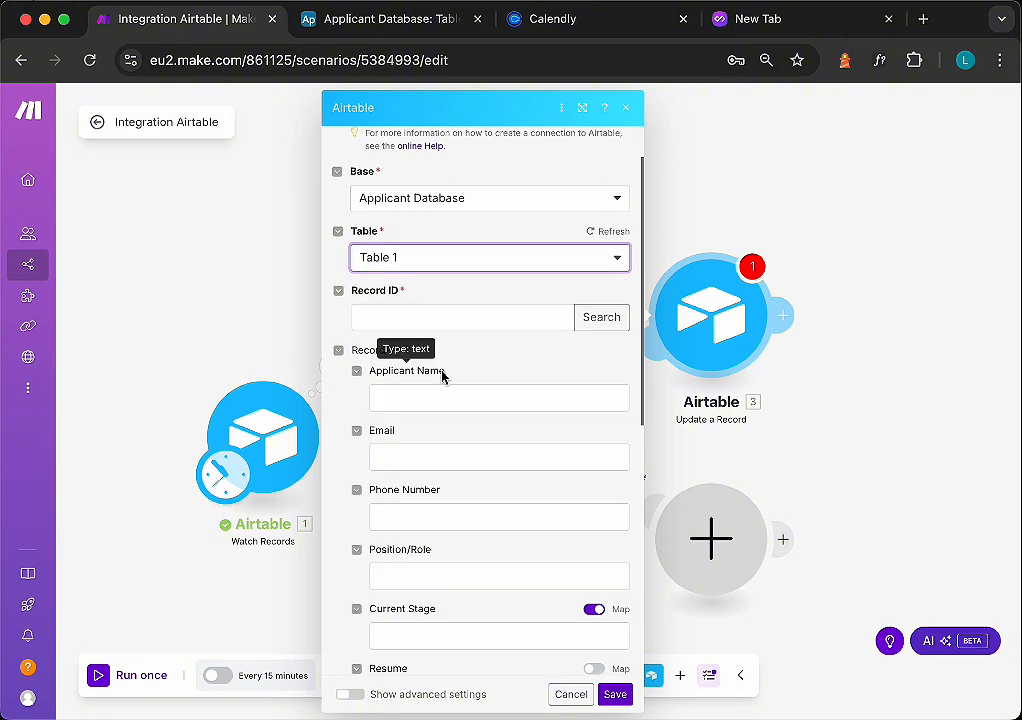
{"action": "left_click", "coordinate": [534, 312]}
{"action": "left_click", "coordinate": [607, 252]}
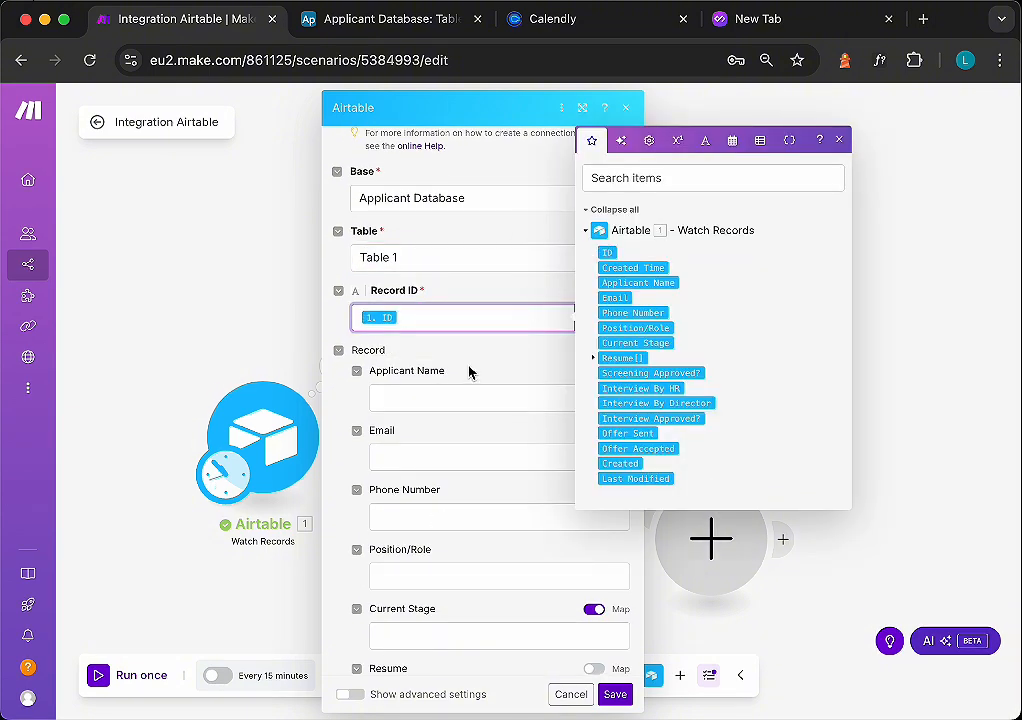
- Set the record's Current Stage to Rejected from the option list and save the module
{"action": "scroll", "coordinate": [471, 380], "scroll_direction": "down", "scroll_amount": 5}
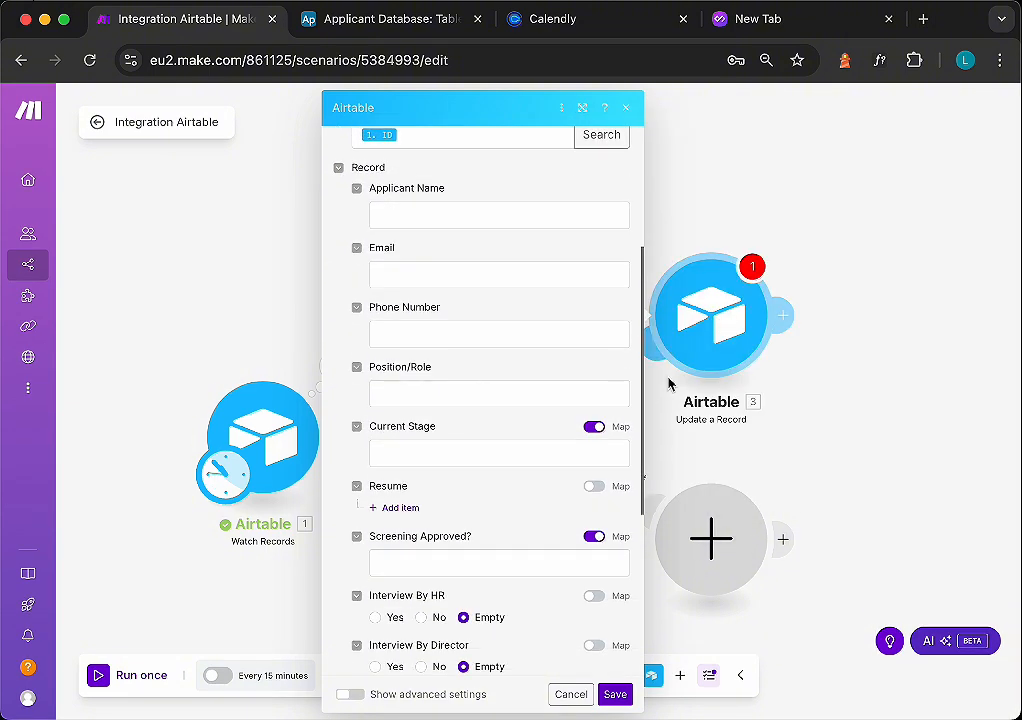
{"action": "scroll", "coordinate": [500, 396], "scroll_direction": "down", "scroll_amount": 1}
{"action": "scroll", "coordinate": [520, 383], "scroll_direction": "down", "scroll_amount": 3}
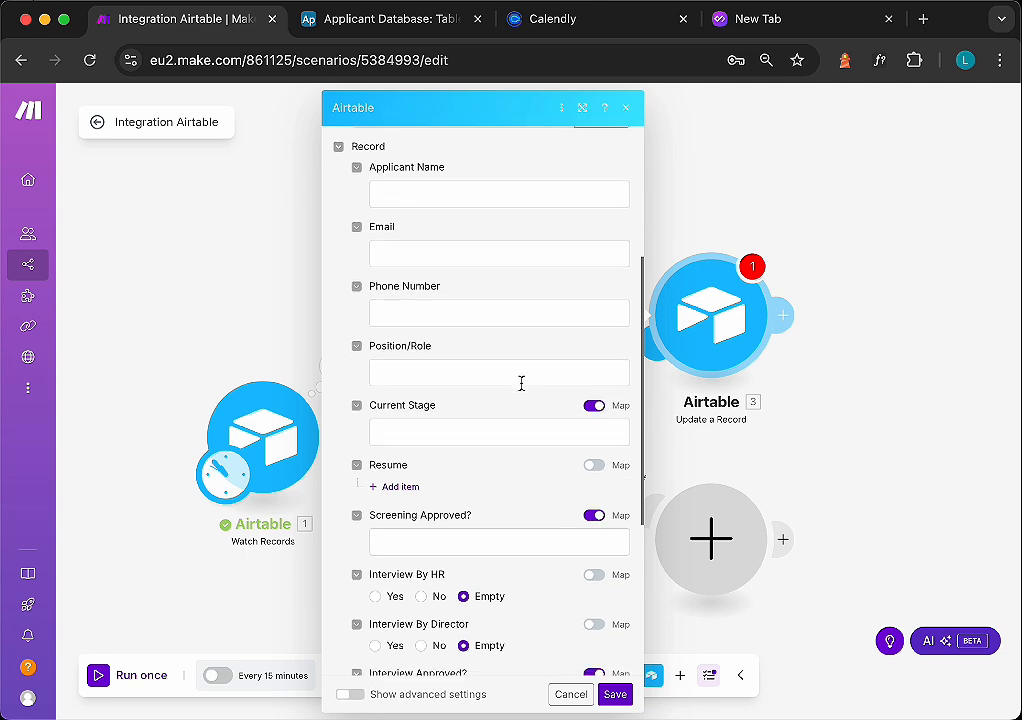
{"action": "scroll", "coordinate": [449, 404], "scroll_direction": "down", "scroll_amount": 3}
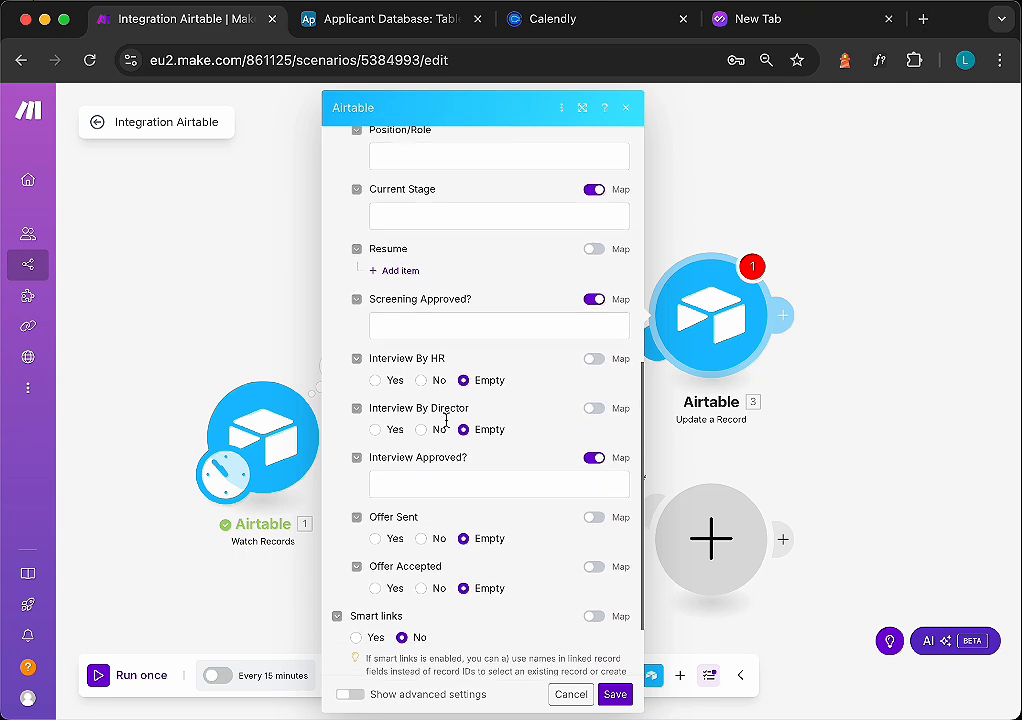
{"action": "scroll", "coordinate": [445, 462], "scroll_direction": "up", "scroll_amount": 1}
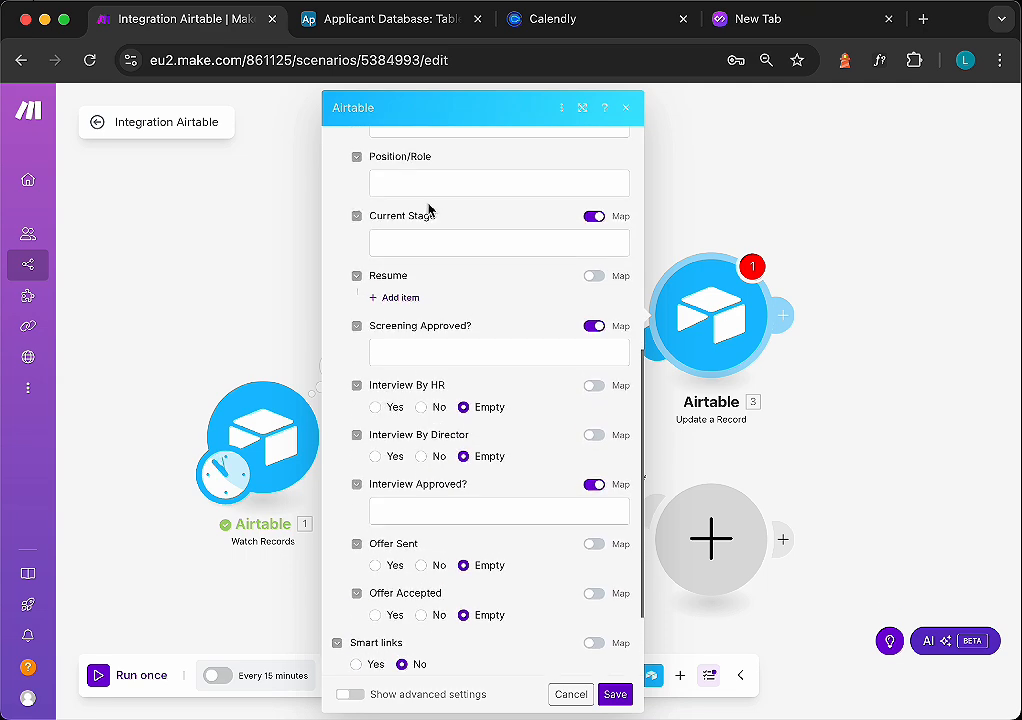
{"action": "left_click", "coordinate": [422, 243]}
{"action": "left_click", "coordinate": [594, 217]}
{"action": "left_click", "coordinate": [619, 244]}
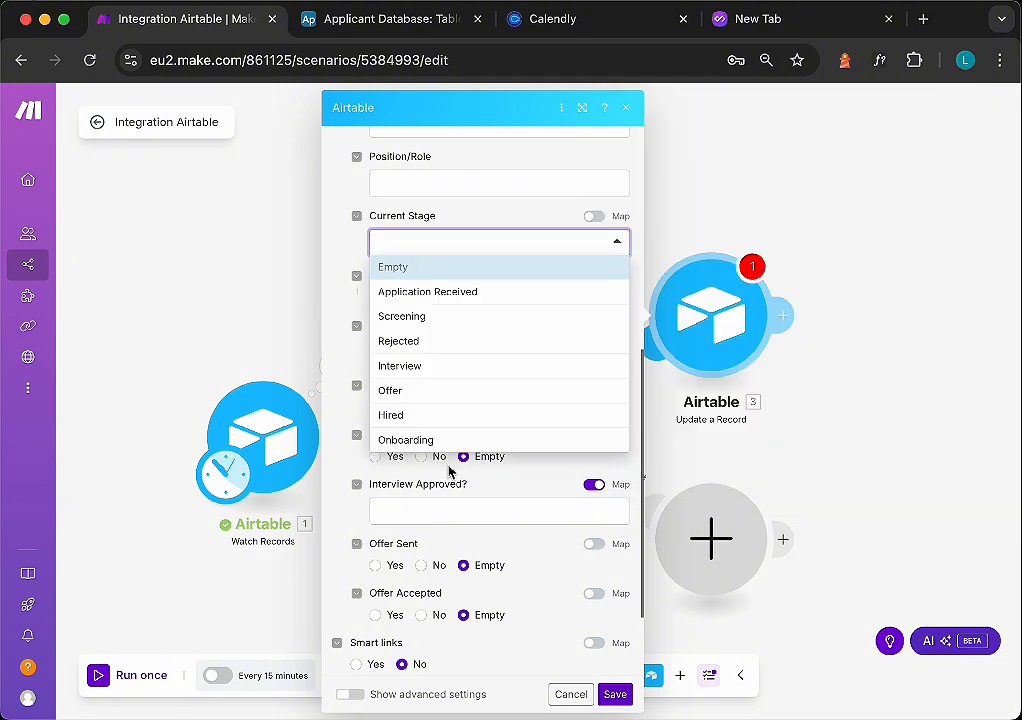
{"action": "left_click", "coordinate": [401, 342]}
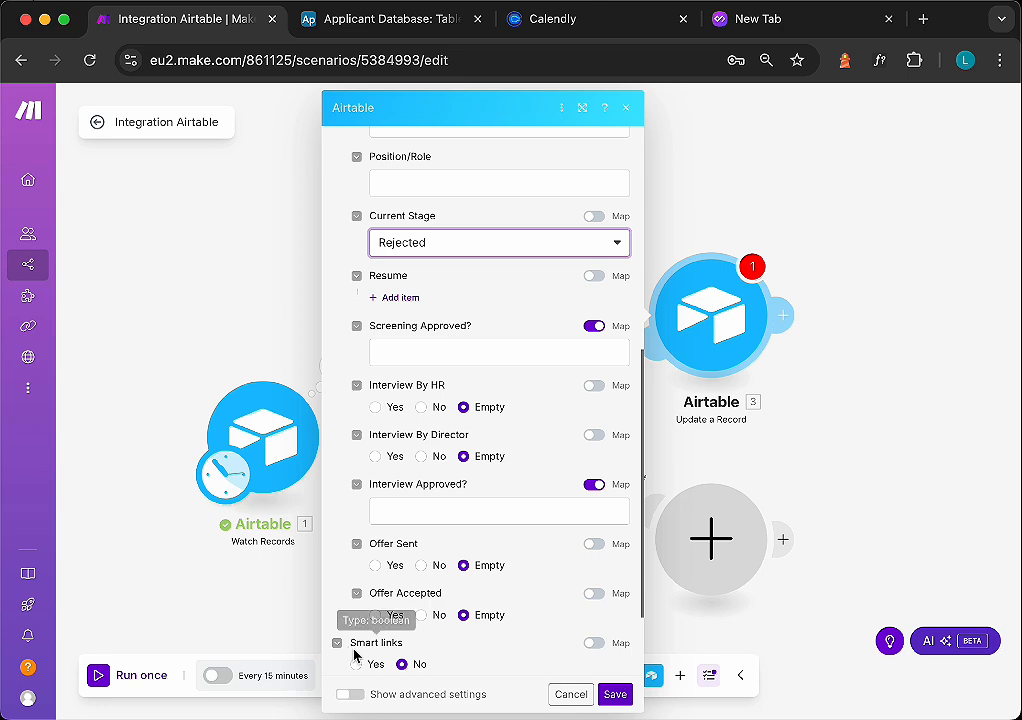
{"action": "scroll", "coordinate": [452, 508], "scroll_direction": "down", "scroll_amount": 3}
{"action": "left_click", "coordinate": [618, 692]}
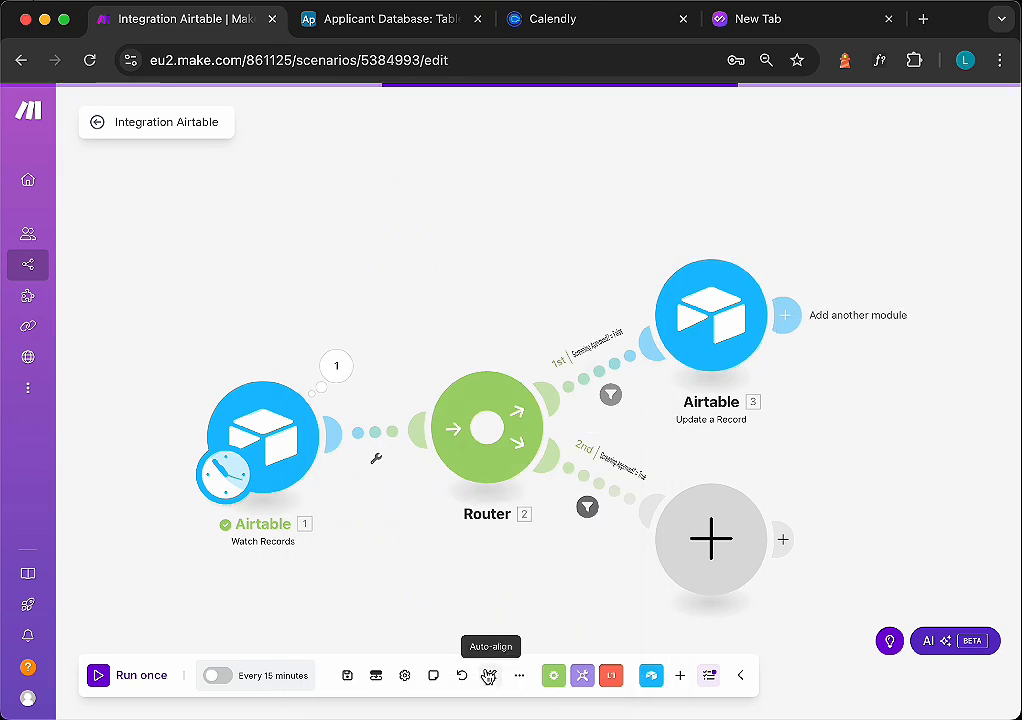
- Add a Zoho Mail Send an Email module after the Update a Record module
{"action": "scroll", "coordinate": [788, 436], "scroll_direction": "down", "scroll_amount": 1}
{"action": "left_click", "coordinate": [772, 432]}
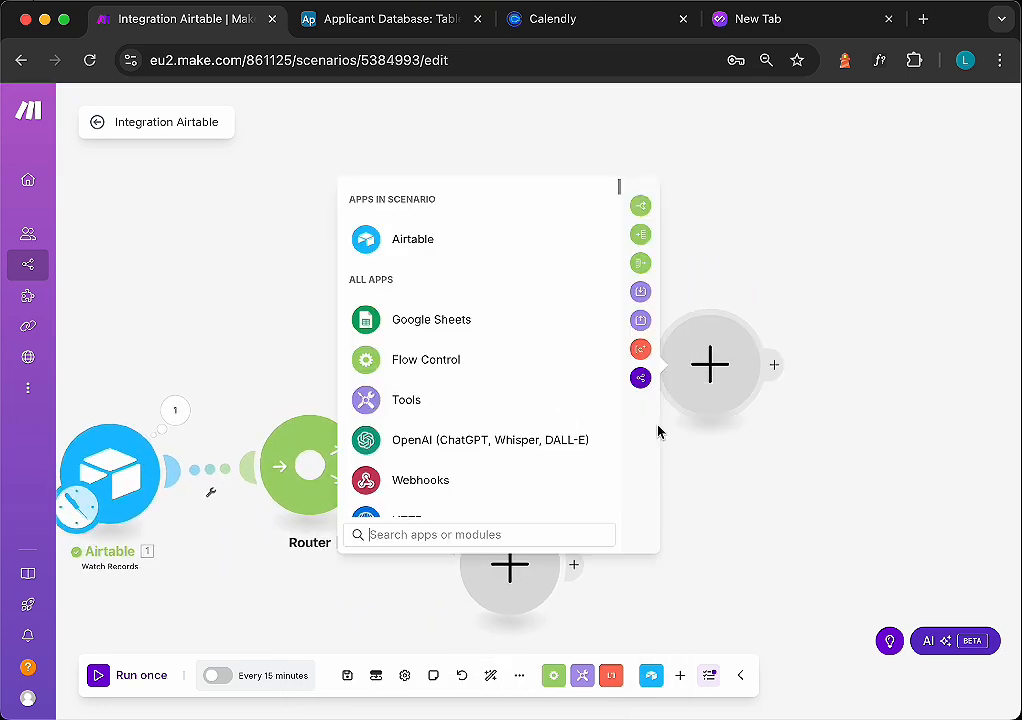
{"action": "scroll", "coordinate": [470, 388], "scroll_direction": "down", "scroll_amount": 2}
{"action": "scroll", "coordinate": [473, 393], "scroll_direction": "up", "scroll_amount": 2}
{"action": "type", "text": "zo"}
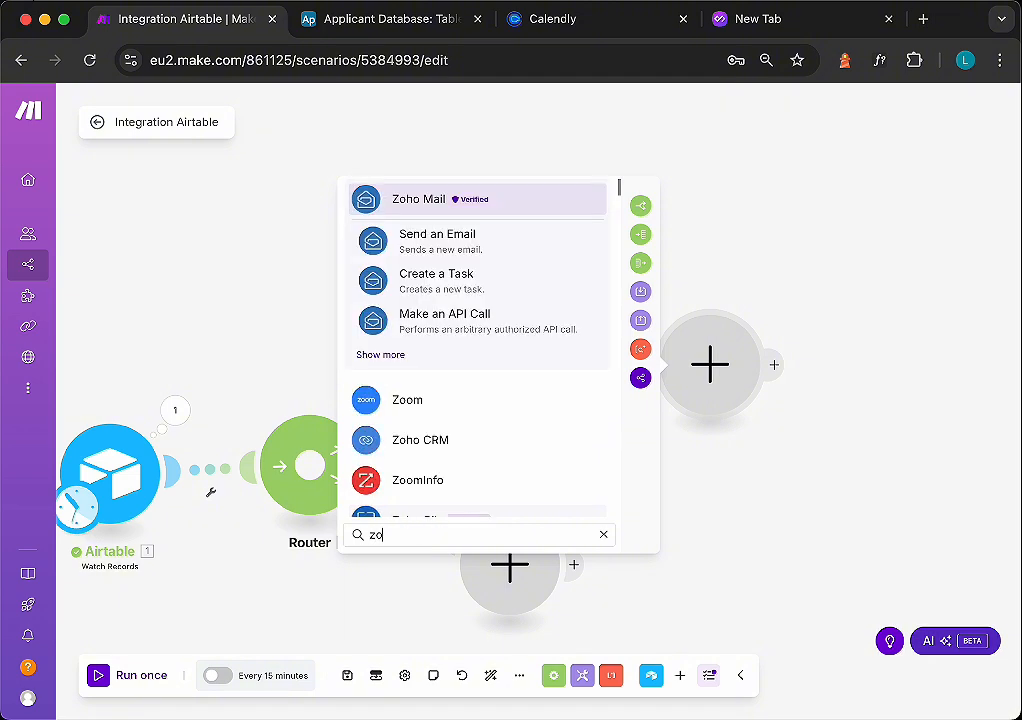
{"action": "left_click", "coordinate": [401, 237]}
- Create a new Zoho Mail connection, choosing its region, and save it
{"action": "left_click", "coordinate": [604, 179]}
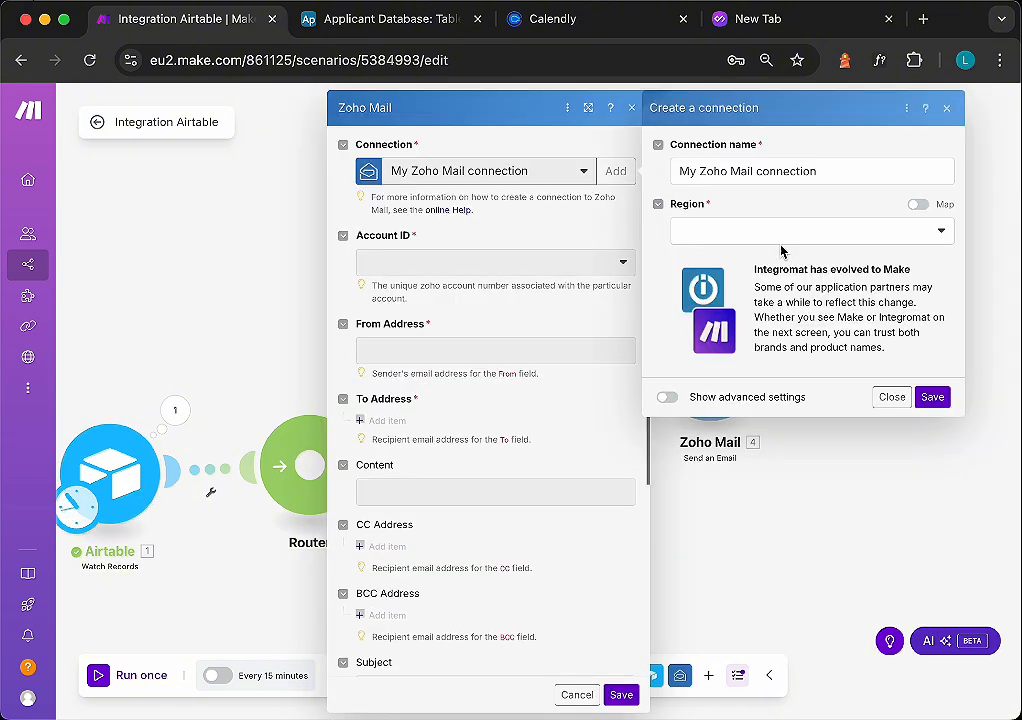
{"action": "left_click", "coordinate": [781, 240]}
{"action": "left_click", "coordinate": [678, 329]}
{"action": "left_click", "coordinate": [931, 396]}
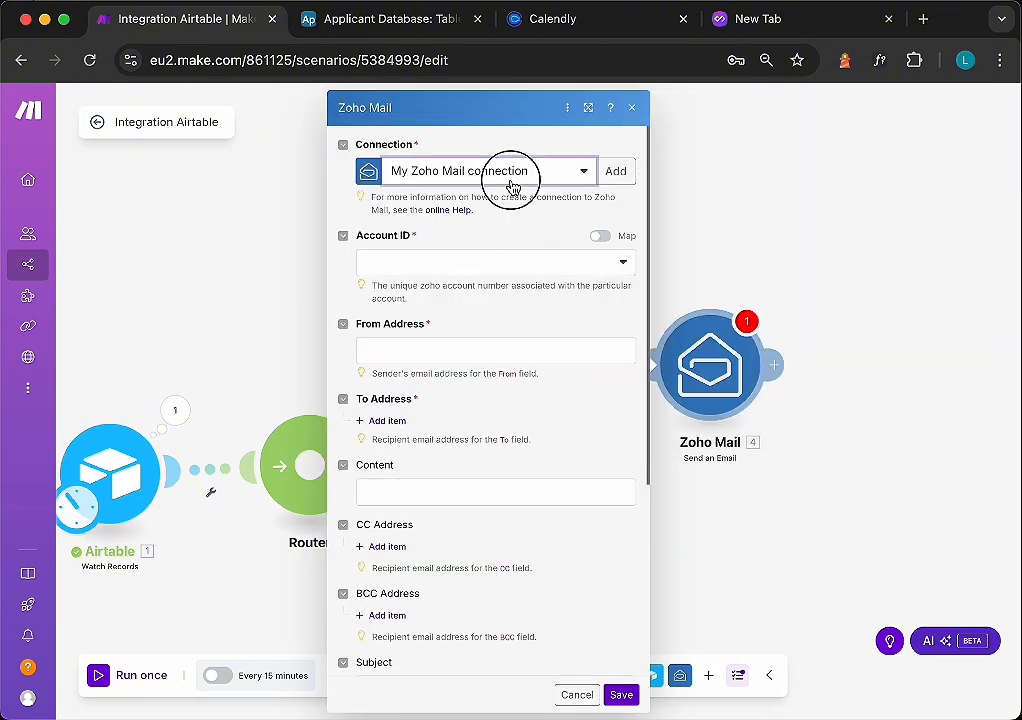
- Enter the company sender address as From Address and map the applicant's Email as the To Address
{"action": "left_click", "coordinate": [396, 351]}
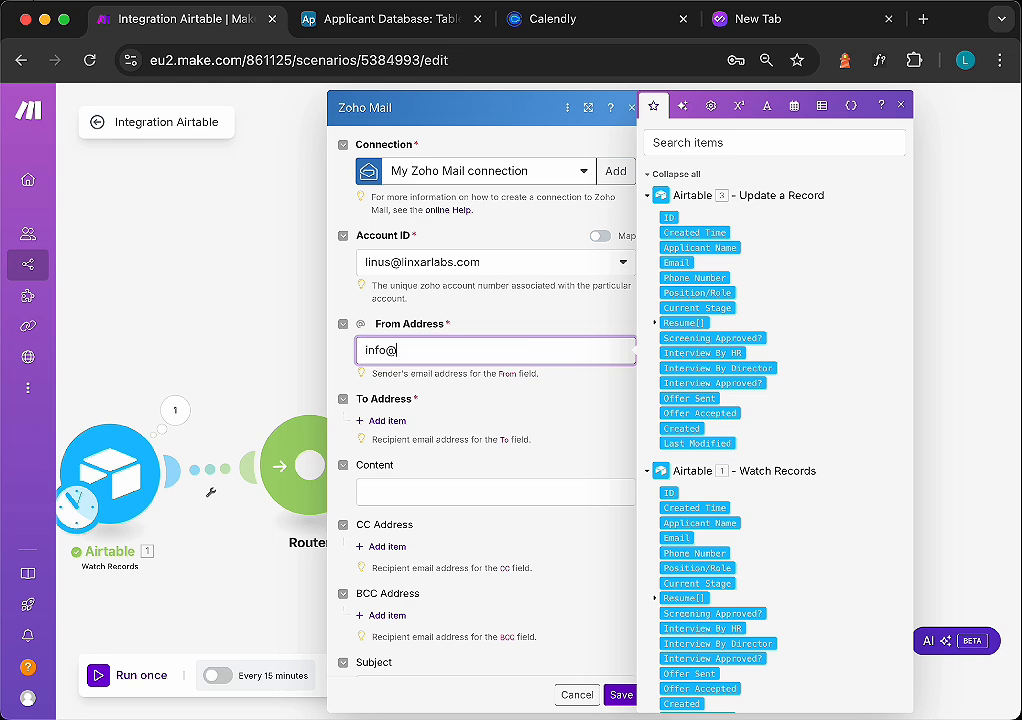
{"action": "scroll", "coordinate": [424, 347], "scroll_direction": "down", "scroll_amount": 2}
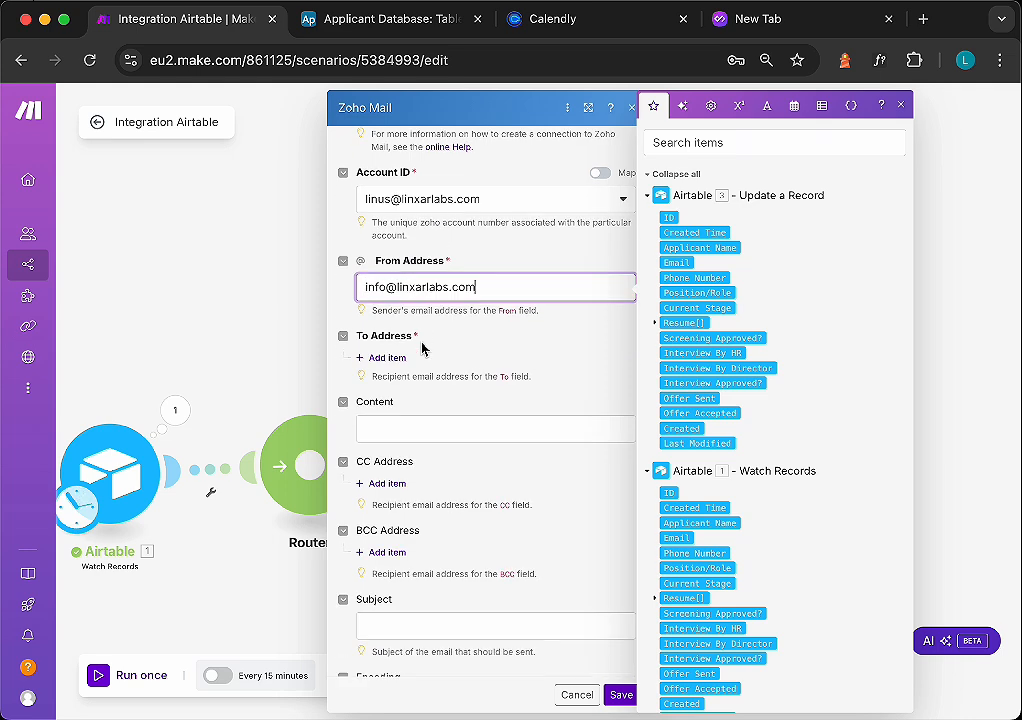
{"action": "left_click", "coordinate": [388, 340]}
{"action": "left_click", "coordinate": [694, 540]}
{"action": "scroll", "coordinate": [490, 400], "scroll_direction": "down", "scroll_amount": 2}
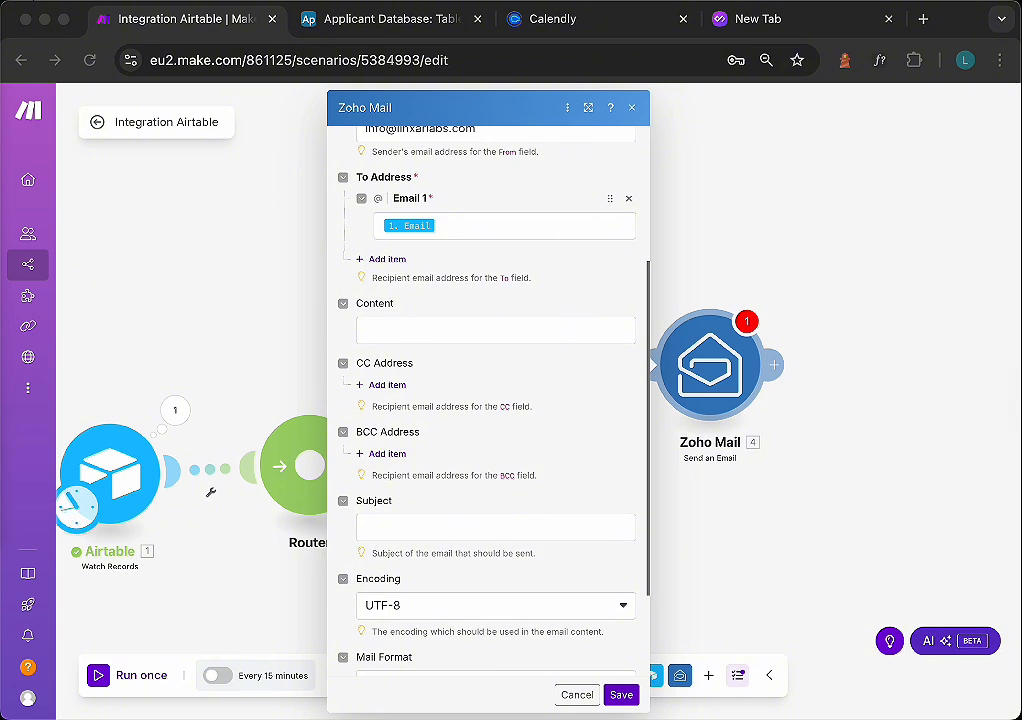
- Paste the rejection email text as Content and the subject Application Update – LinXar Labs
{"action": "left_click", "coordinate": [420, 333]}
{"action": "type", "text": "Hi [Applicant Name],  Thank you for applying for the [Position Title] role at LinXar Labs. We’ve reviewed your application carefully.  Unfortunately, we won’t be moving forward with your candidacy at this time. Please know that this was not an easy decision, as we received many strong applications.  We truly appreciate your interest in our mission and encourage you to stay connected for future openings.  Warm regards, LinXar Labs Recruitment Team"}
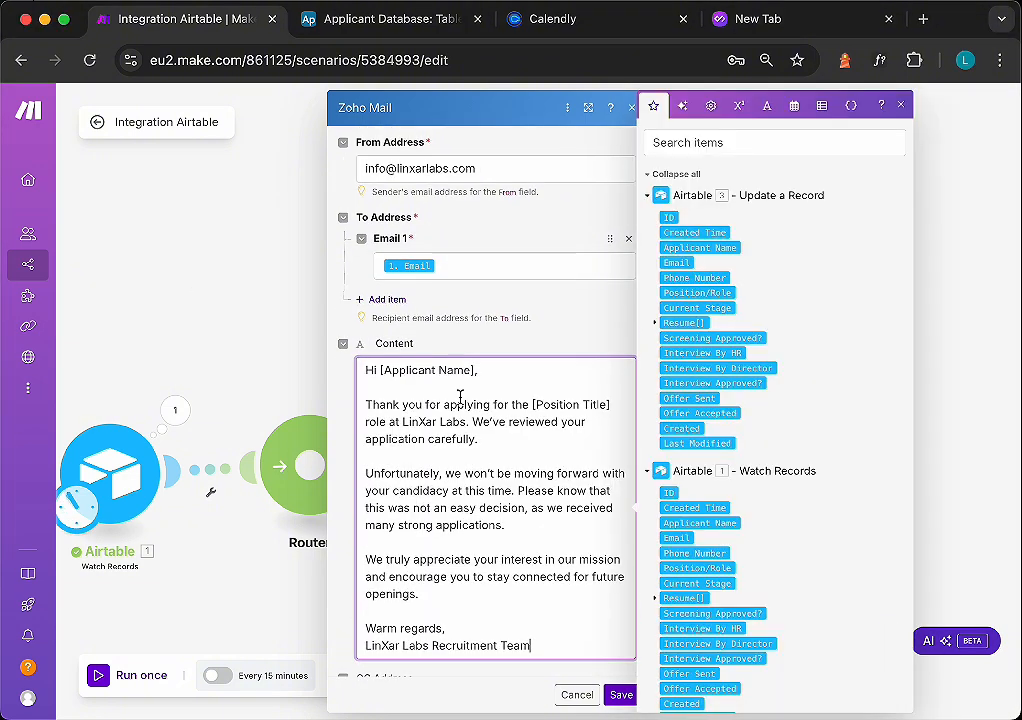
{"action": "scroll", "coordinate": [484, 456], "scroll_direction": "down", "scroll_amount": 3}
{"action": "left_click", "coordinate": [411, 575]}
{"action": "type", "text": "Application Update – LinXar Labs"}
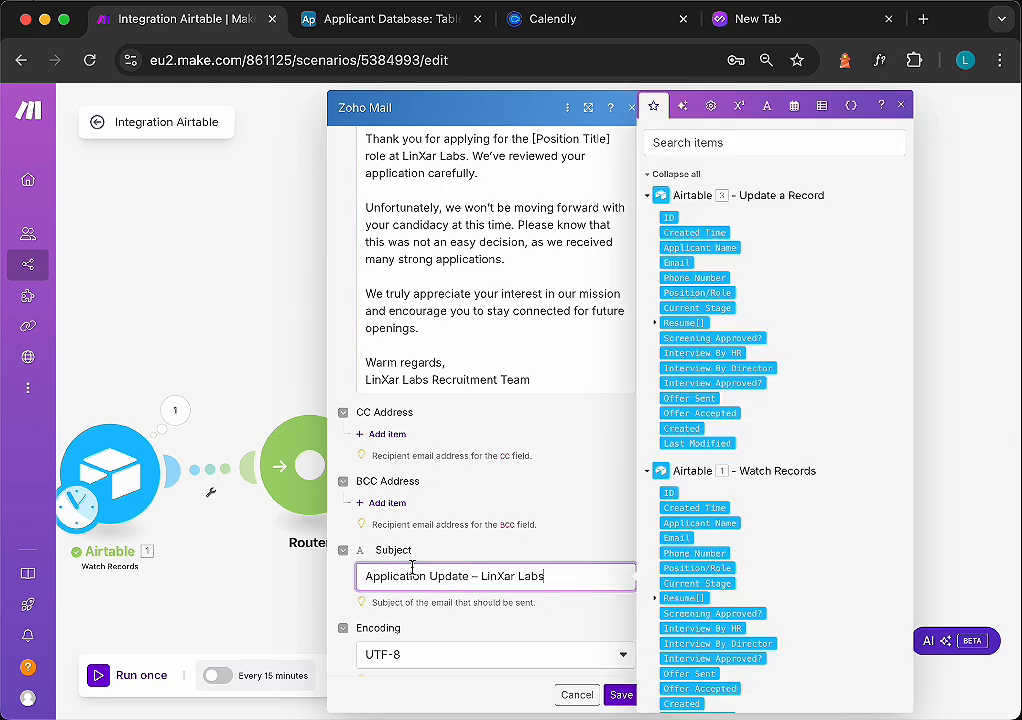
- Replace the name and position placeholders in the email with the Applicant Name and Position/Role fields, then save
{"action": "scroll", "coordinate": [450, 500], "scroll_direction": "up", "scroll_amount": 4}
{"action": "left_click_drag", "start_coordinate": [473, 481], "coordinate": [381, 477]}
{"action": "key", "text": "BackSpace"}
{"action": "left_click", "coordinate": [690, 523]}
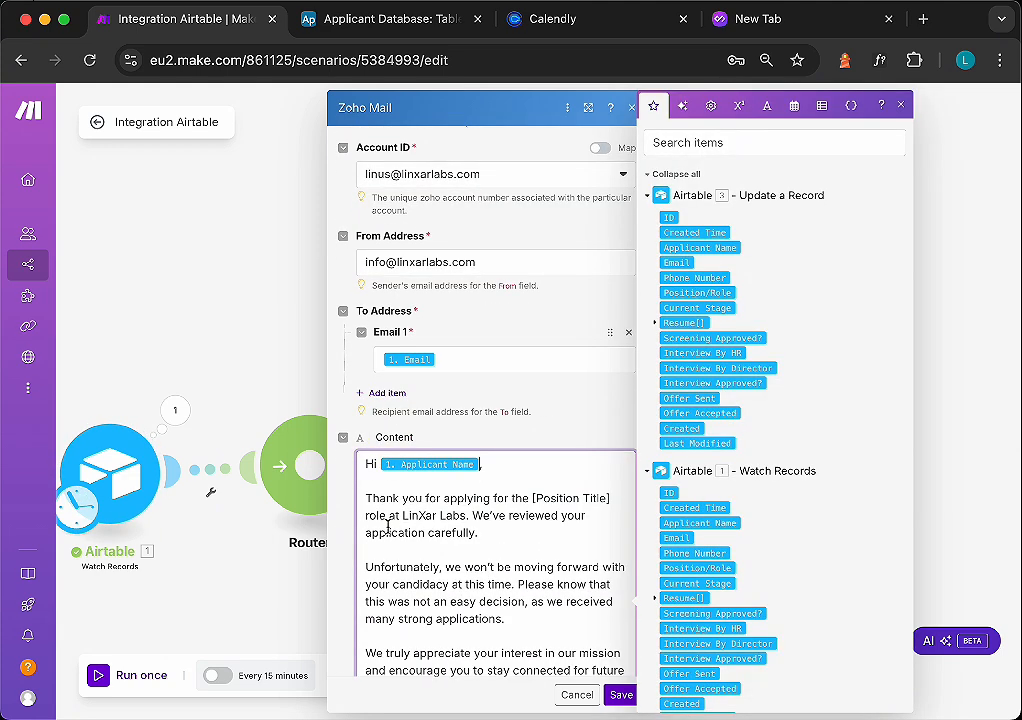
{"action": "left_click_drag", "start_coordinate": [618, 498], "coordinate": [531, 498]}
{"action": "key", "text": "BackSpace"}
{"action": "left_click", "coordinate": [690, 567]}
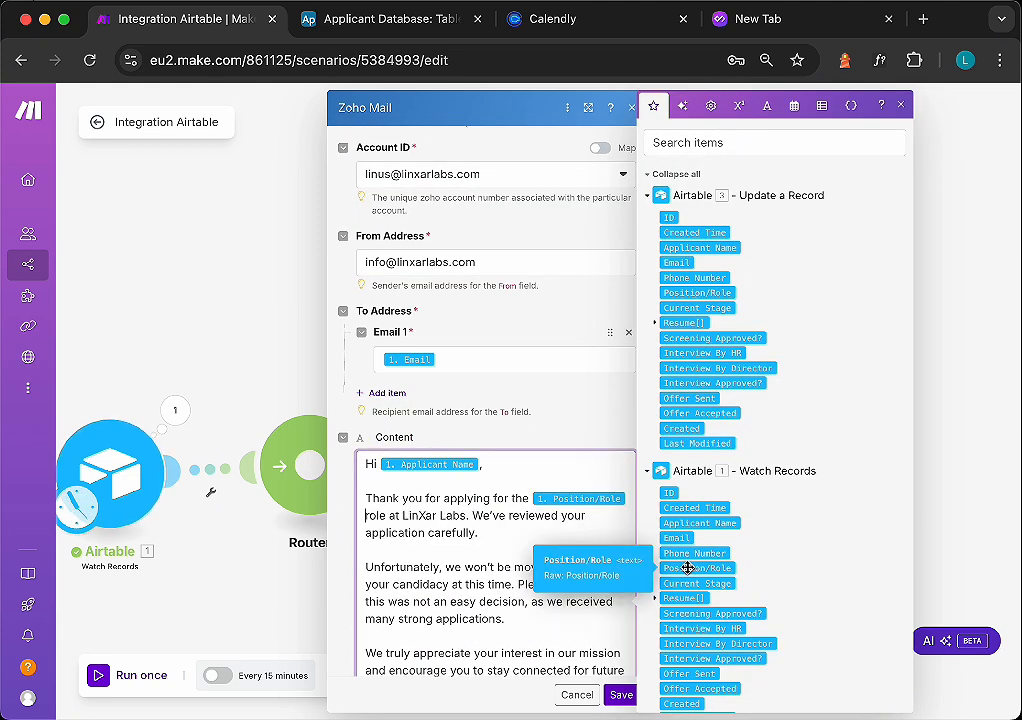
{"action": "scroll", "coordinate": [562, 548], "scroll_direction": "down", "scroll_amount": 3}
{"action": "scroll", "coordinate": [562, 548], "scroll_direction": "down", "scroll_amount": 2}
{"action": "left_click", "coordinate": [621, 694]}
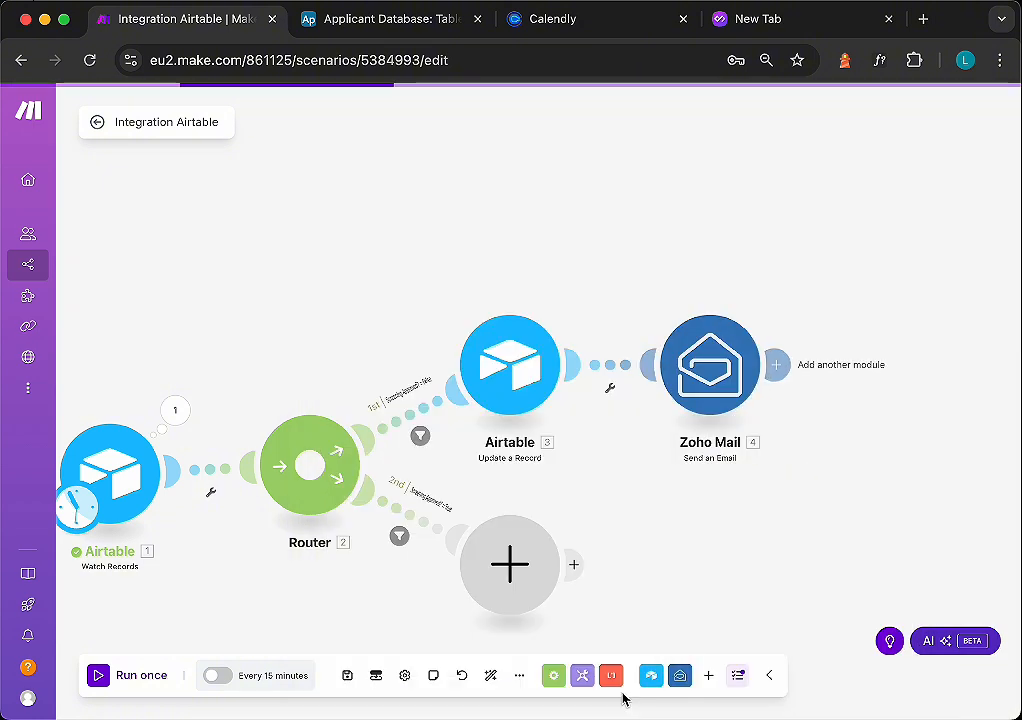
- Set up the second route's filter Screening Approved? = True with condition equal to YES and save it
{"action": "scroll", "coordinate": [619, 452], "scroll_direction": "down", "scroll_amount": 2}
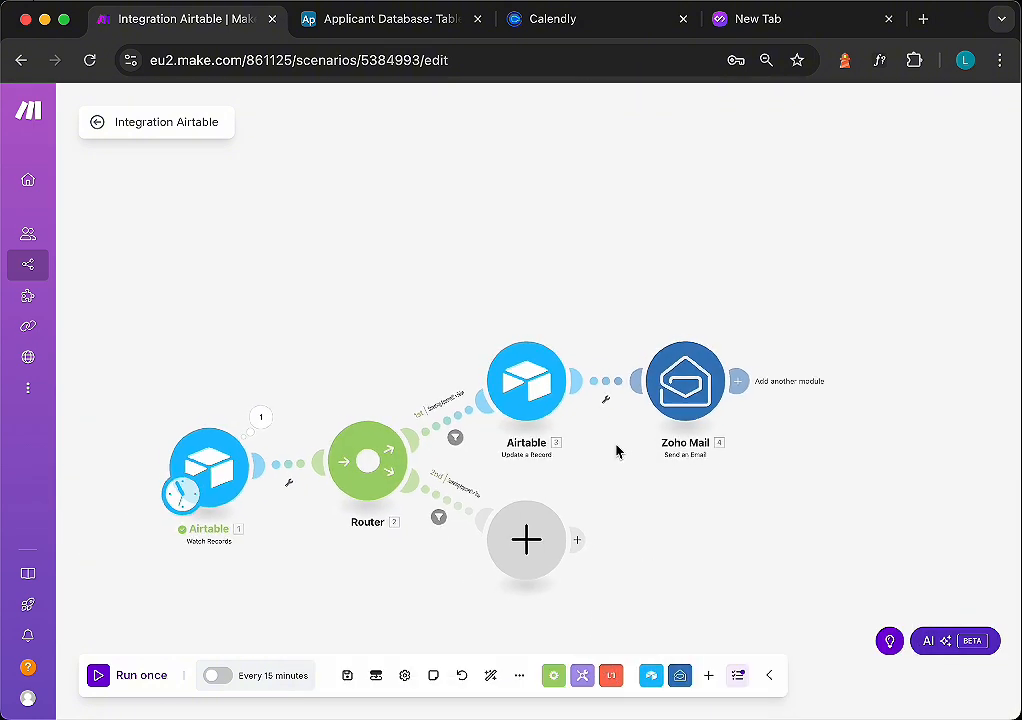
{"action": "left_click_drag", "start_coordinate": [617, 451], "coordinate": [605, 347]}
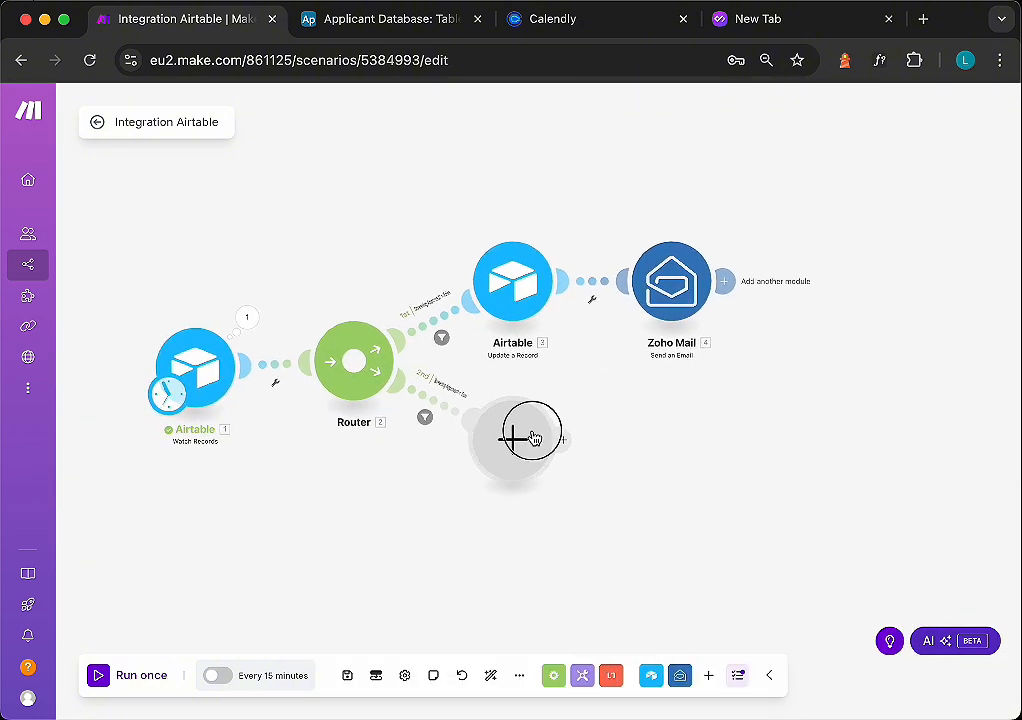
{"action": "left_click_drag", "start_coordinate": [531, 436], "coordinate": [535, 392]}
{"action": "left_click", "coordinate": [532, 398]}
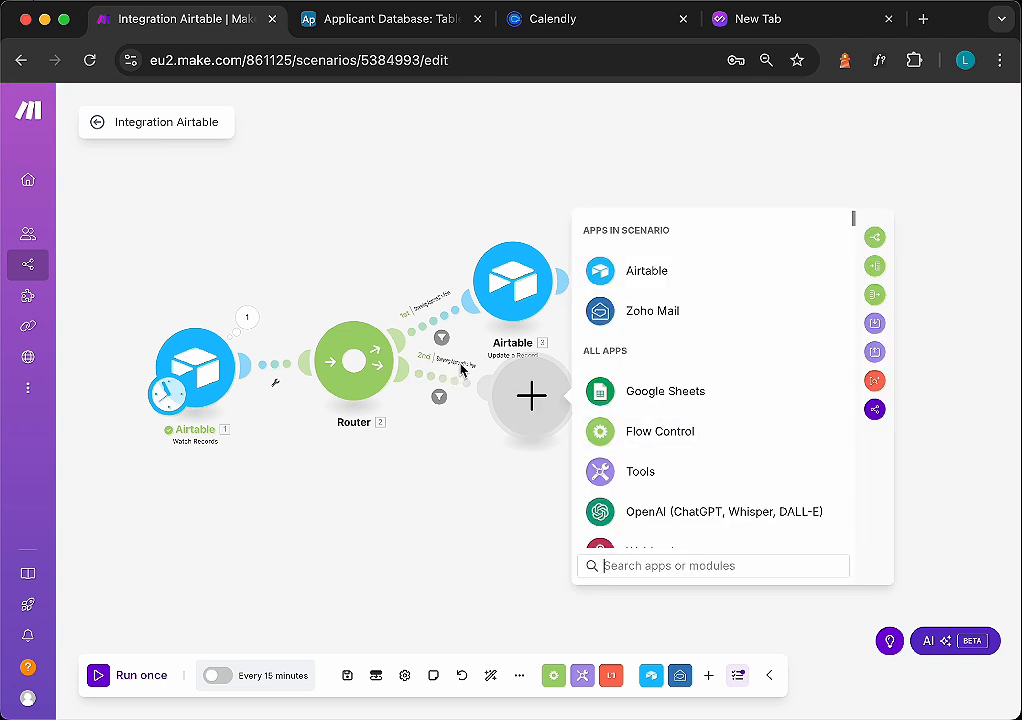
{"action": "scroll", "coordinate": [455, 380], "scroll_direction": "up", "scroll_amount": 3}
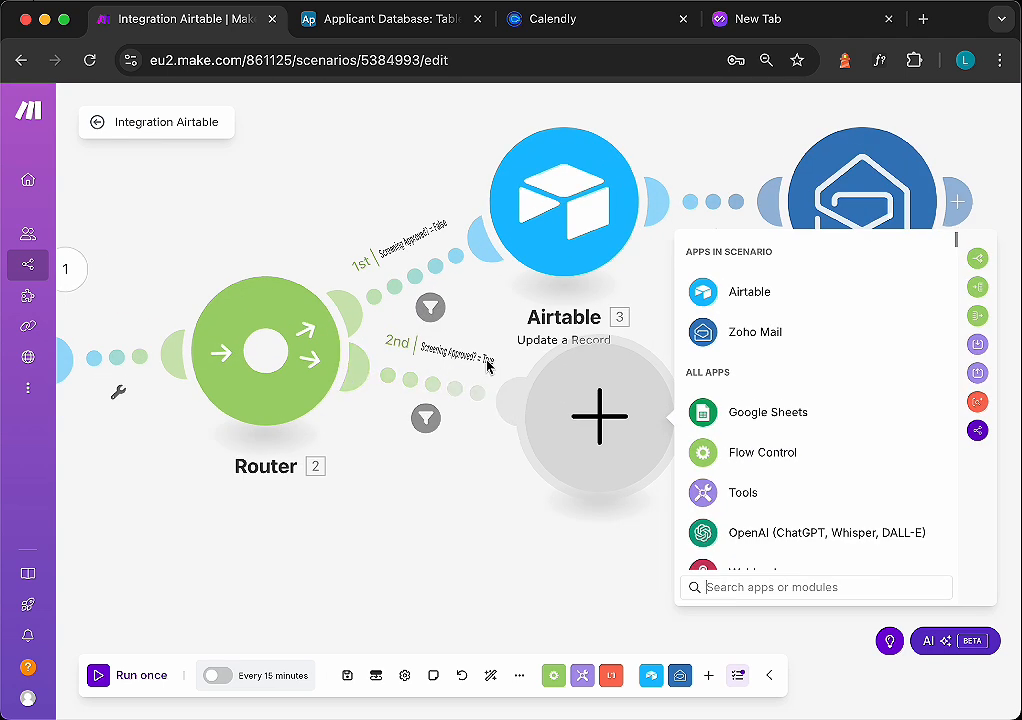
{"action": "left_click", "coordinate": [426, 418]}
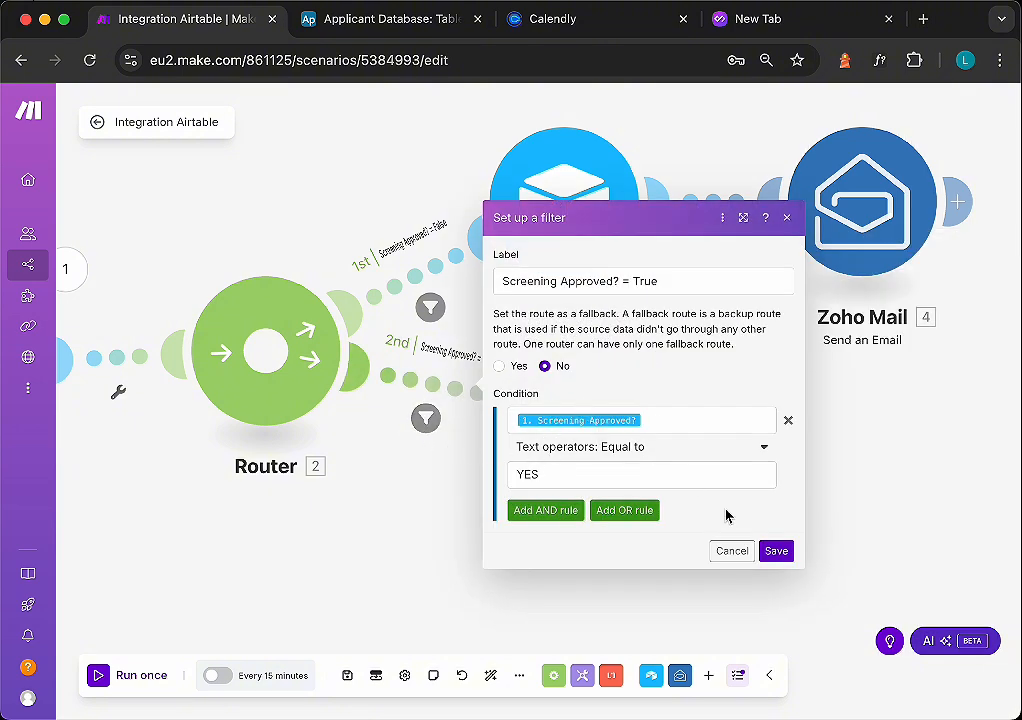
{"action": "left_click", "coordinate": [776, 551]}
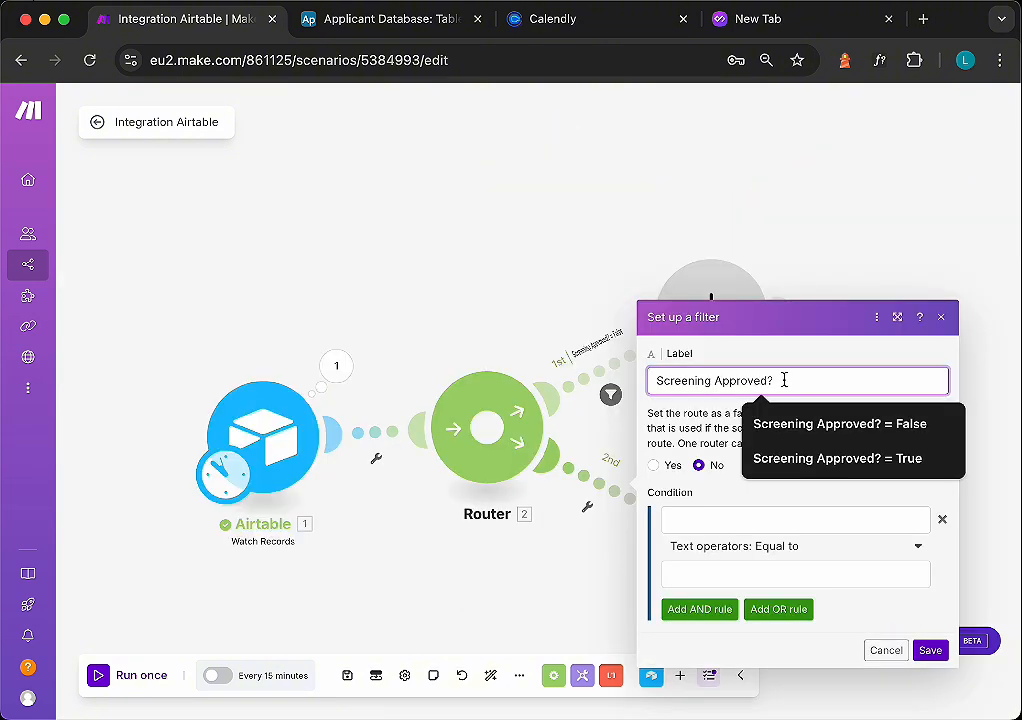
- Finish the second route's filter with label Screening Approved? = True, condition Screening Approved? equal to YES, and save it
{"action": "type", "text": "= T"}
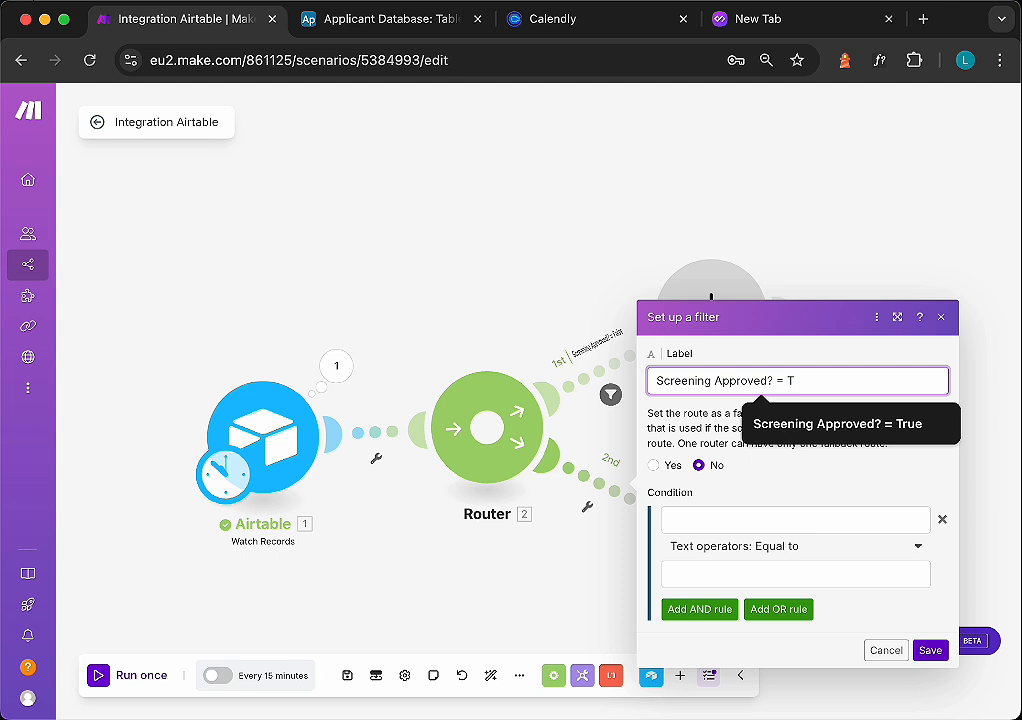
{"action": "type", "text": "rue"}
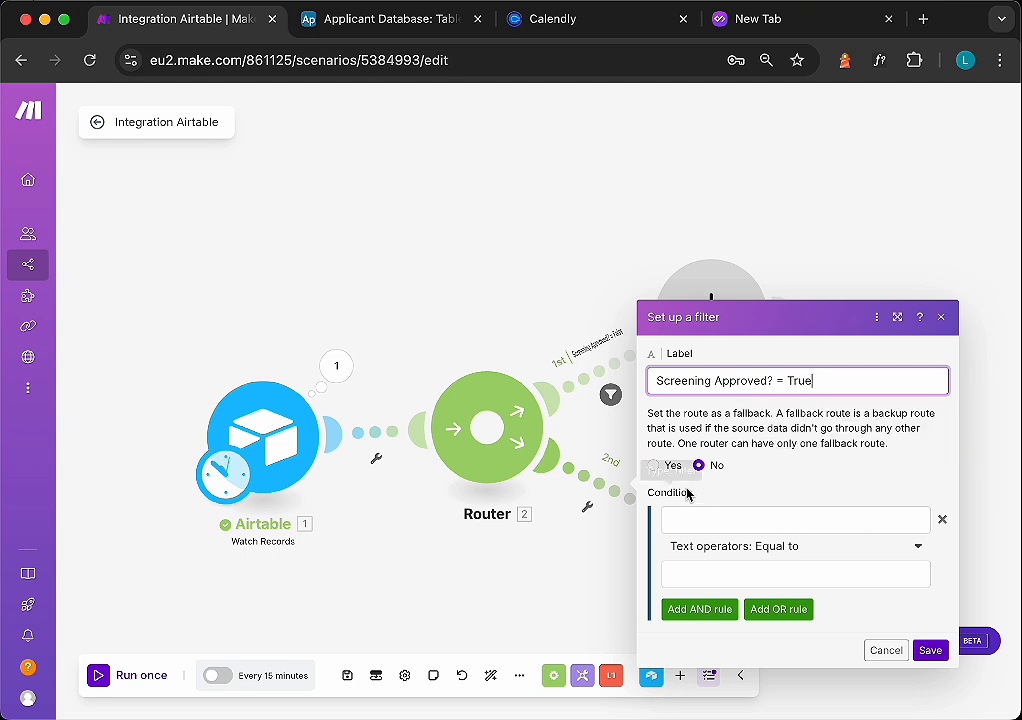
{"action": "left_click", "coordinate": [742, 531]}
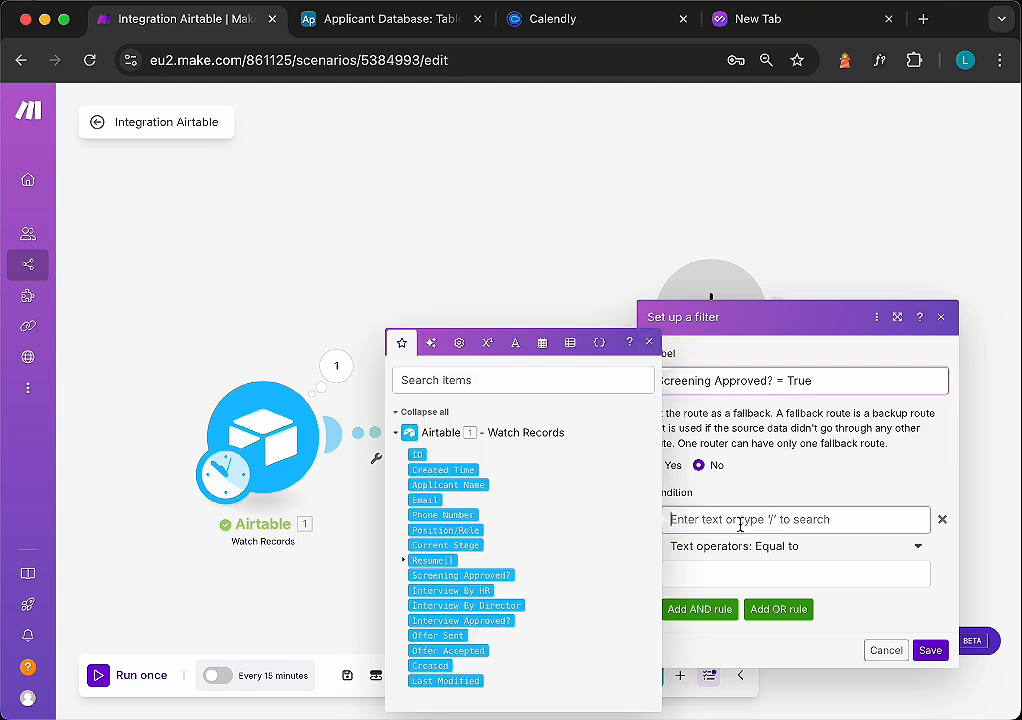
{"action": "left_click", "coordinate": [469, 575]}
{"action": "left_click", "coordinate": [725, 566]}
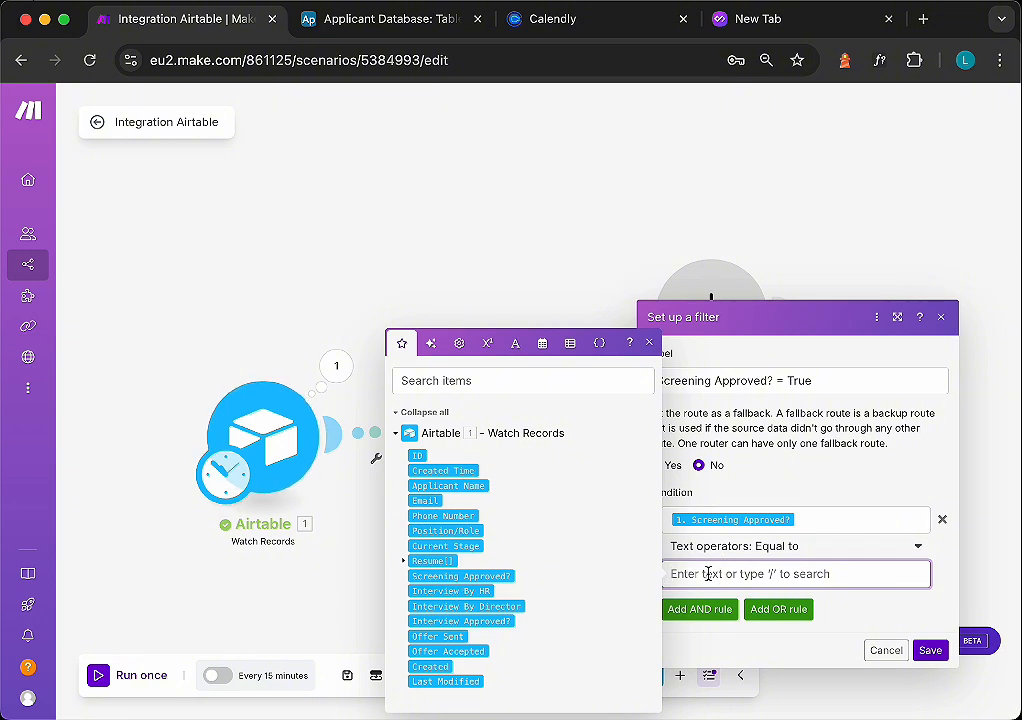
{"action": "type", "text": "YES"}
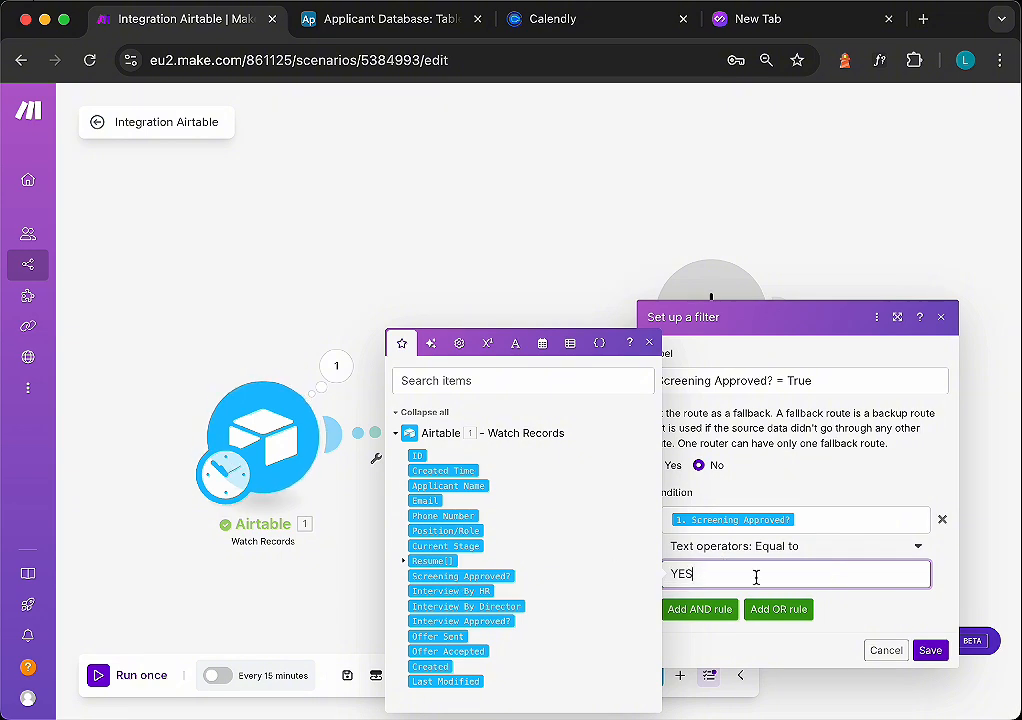
{"action": "left_click", "coordinate": [930, 651]}
- Add an Airtable Update a Record module on the second route using the Applicant Database base and Table 1
{"action": "left_click", "coordinate": [630, 418]}
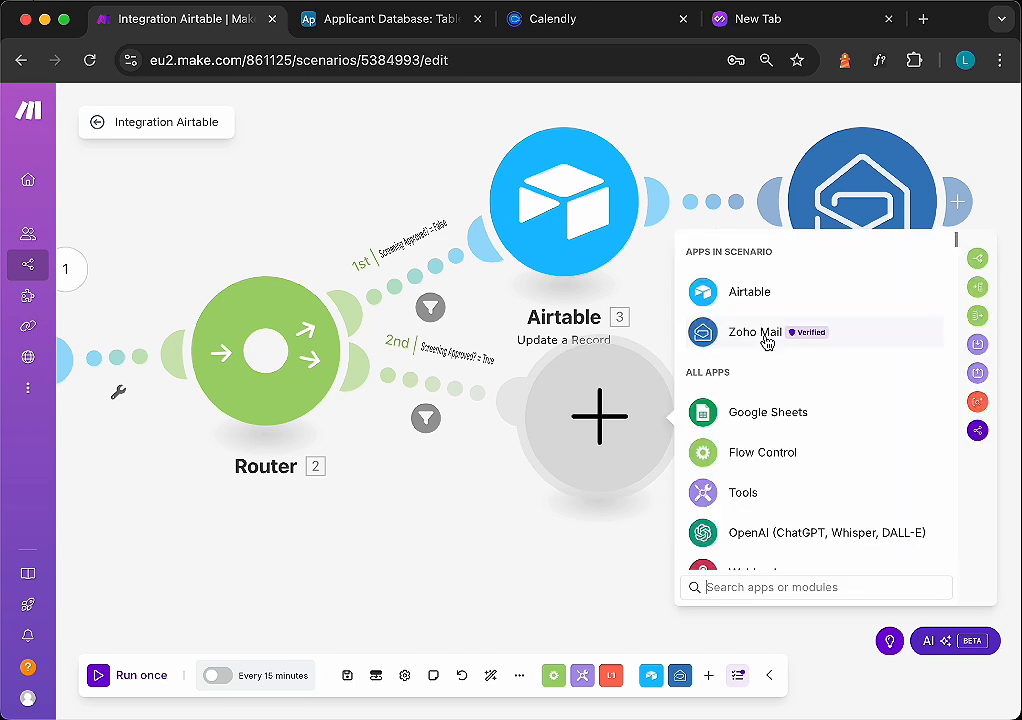
{"action": "left_click", "coordinate": [748, 292]}
{"action": "left_click", "coordinate": [765, 494]}
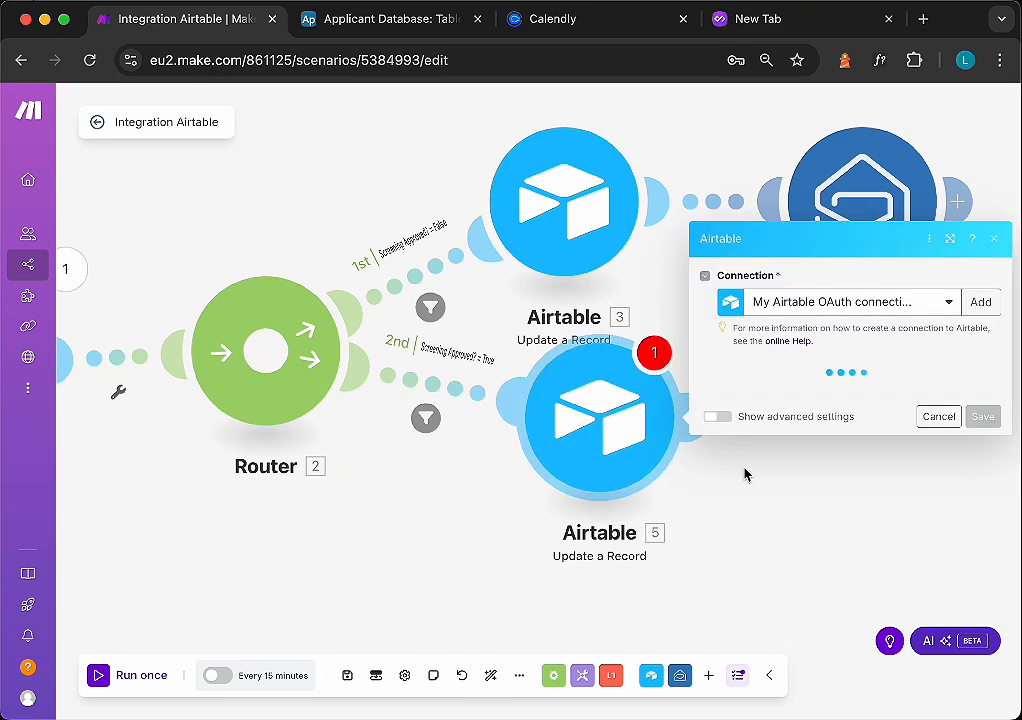
{"action": "left_click", "coordinate": [855, 392]}
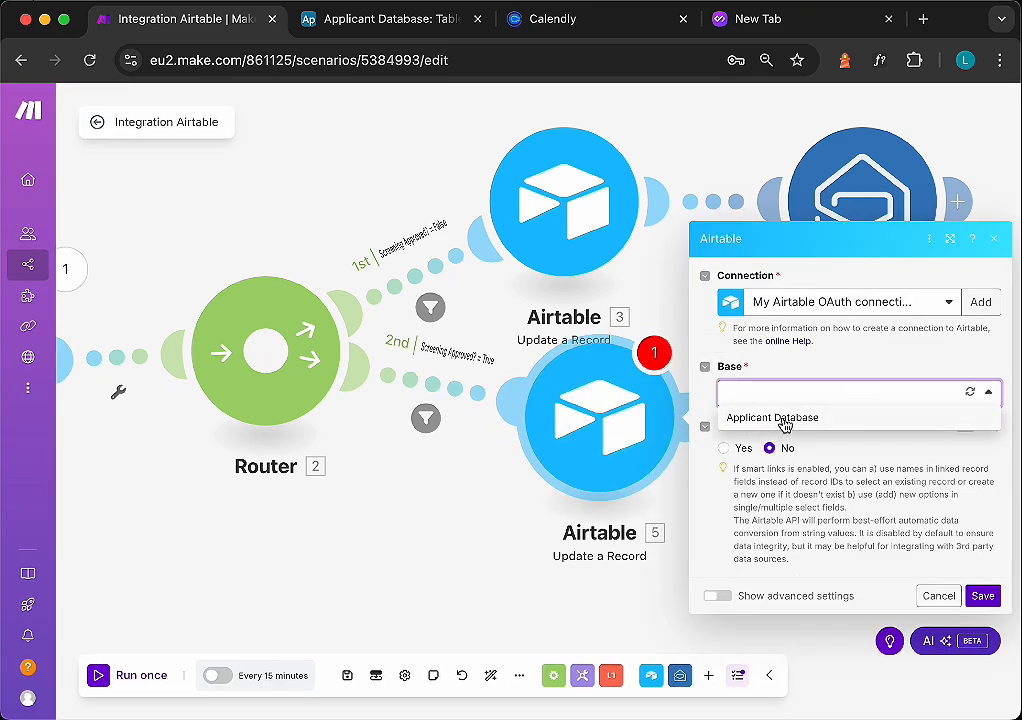
{"action": "left_click", "coordinate": [787, 421]}
{"action": "left_click", "coordinate": [789, 428]}
{"action": "left_click", "coordinate": [766, 450]}
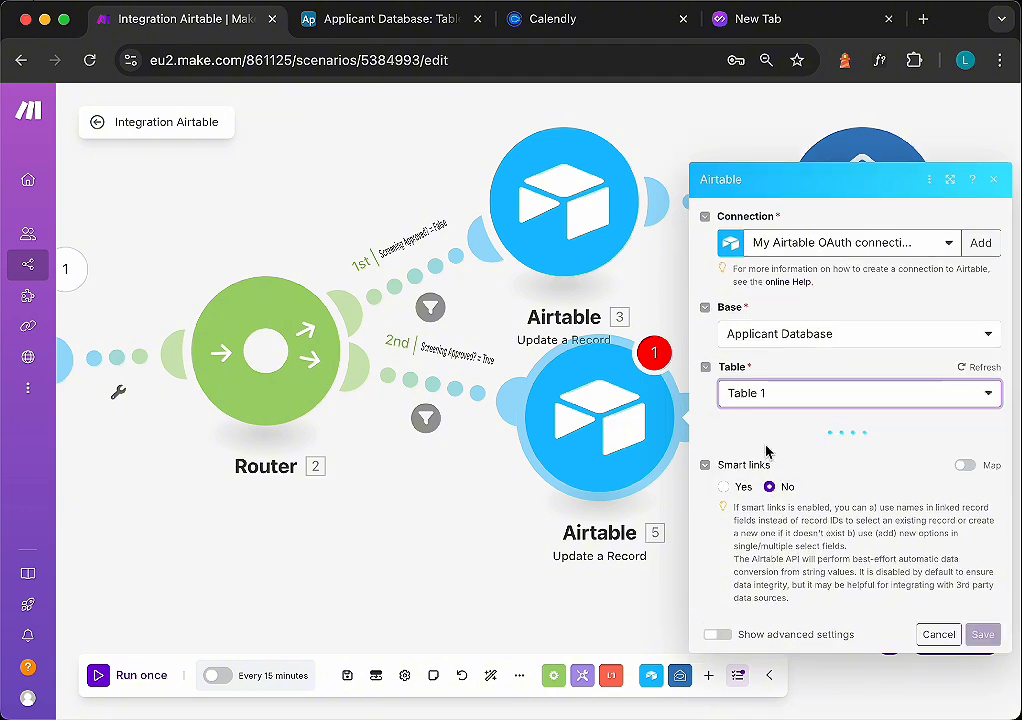
- Map the Record ID to the watched record's ID, set Current Stage to Interview, and save the module
{"action": "left_click", "coordinate": [801, 390]}
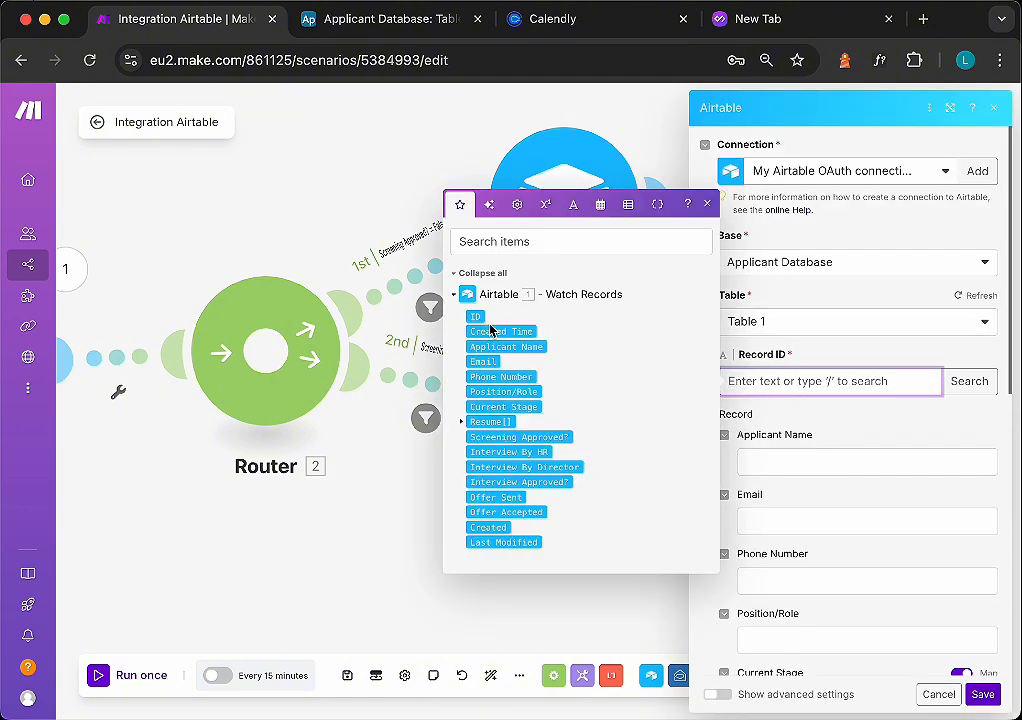
{"action": "left_click", "coordinate": [477, 318]}
{"action": "scroll", "coordinate": [815, 488], "scroll_direction": "down", "scroll_amount": 4}
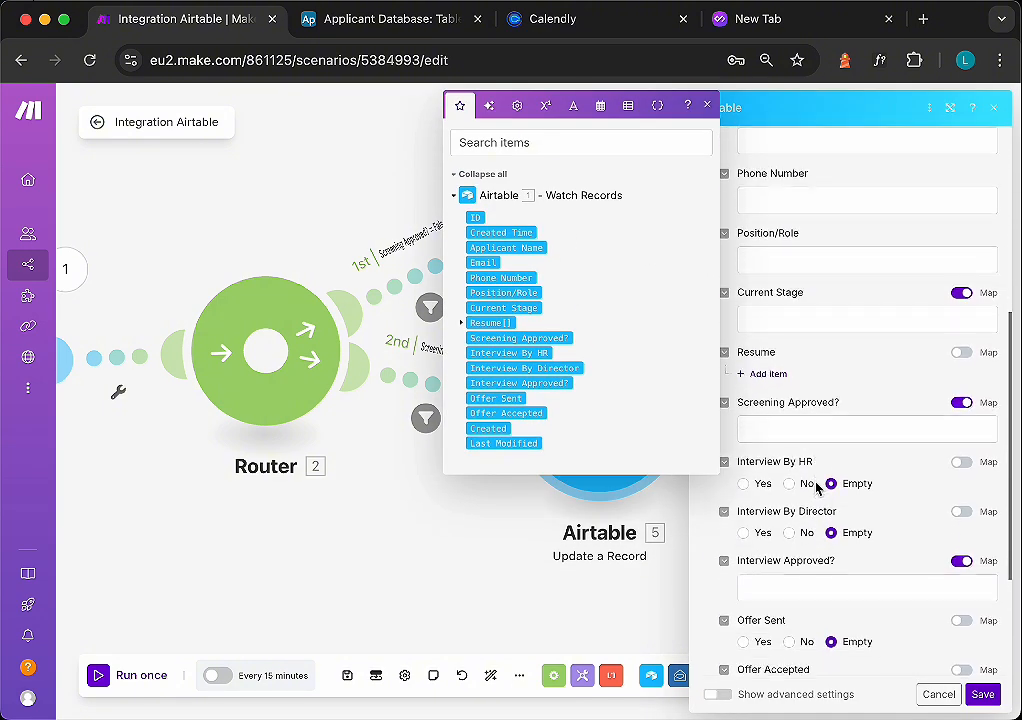
{"action": "left_click", "coordinate": [815, 308]}
{"action": "left_click", "coordinate": [961, 282]}
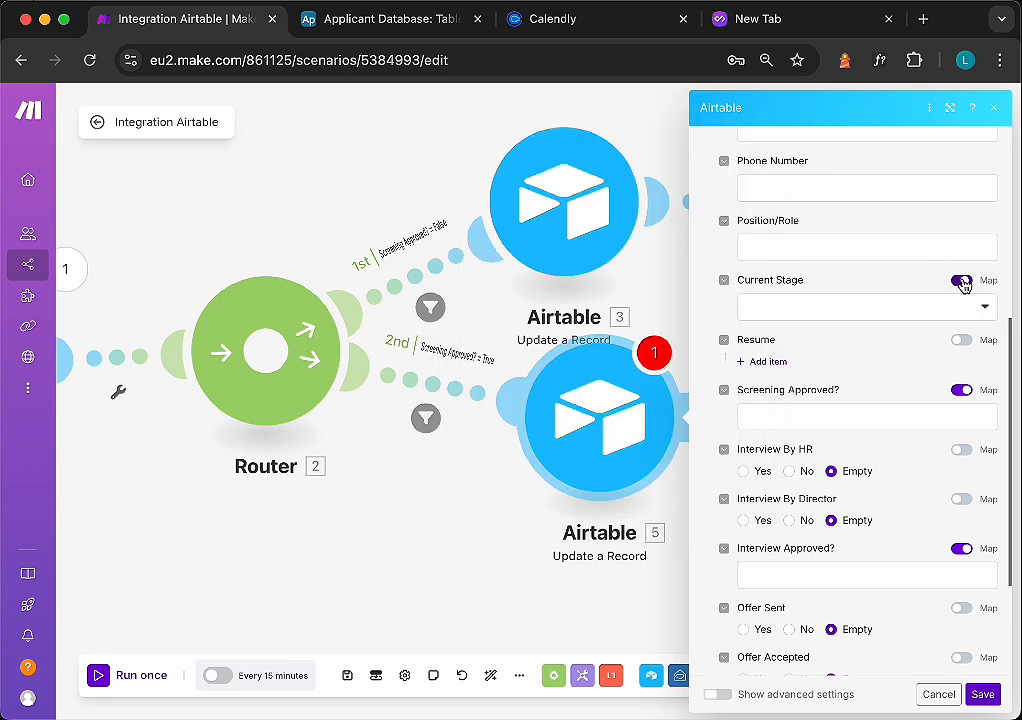
{"action": "left_click", "coordinate": [843, 312]}
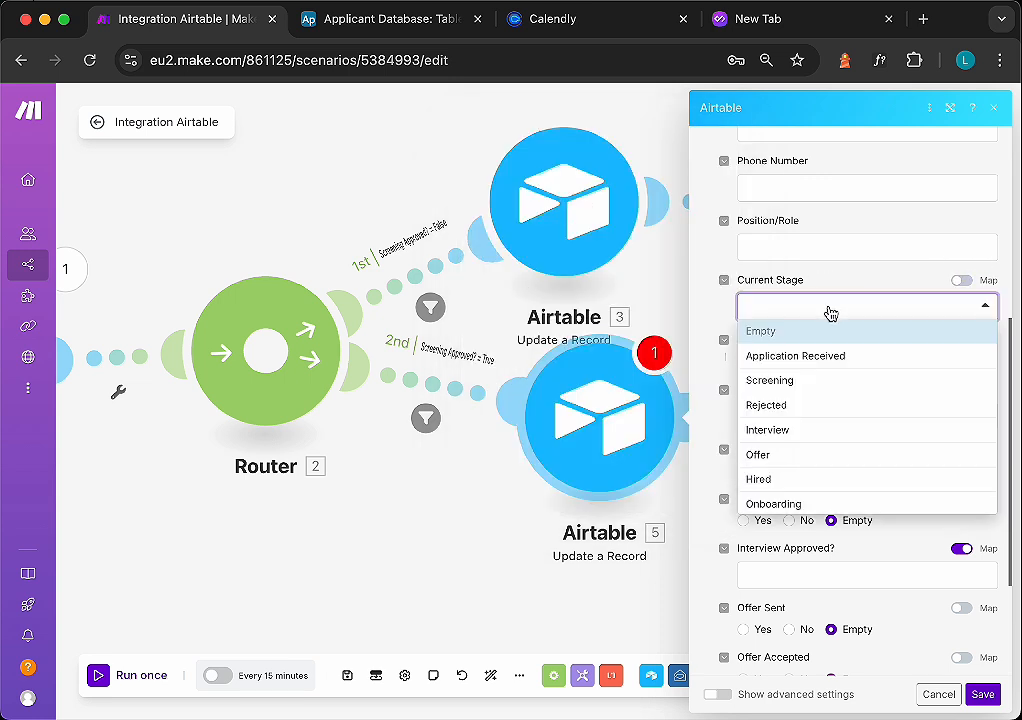
{"action": "left_click", "coordinate": [768, 430]}
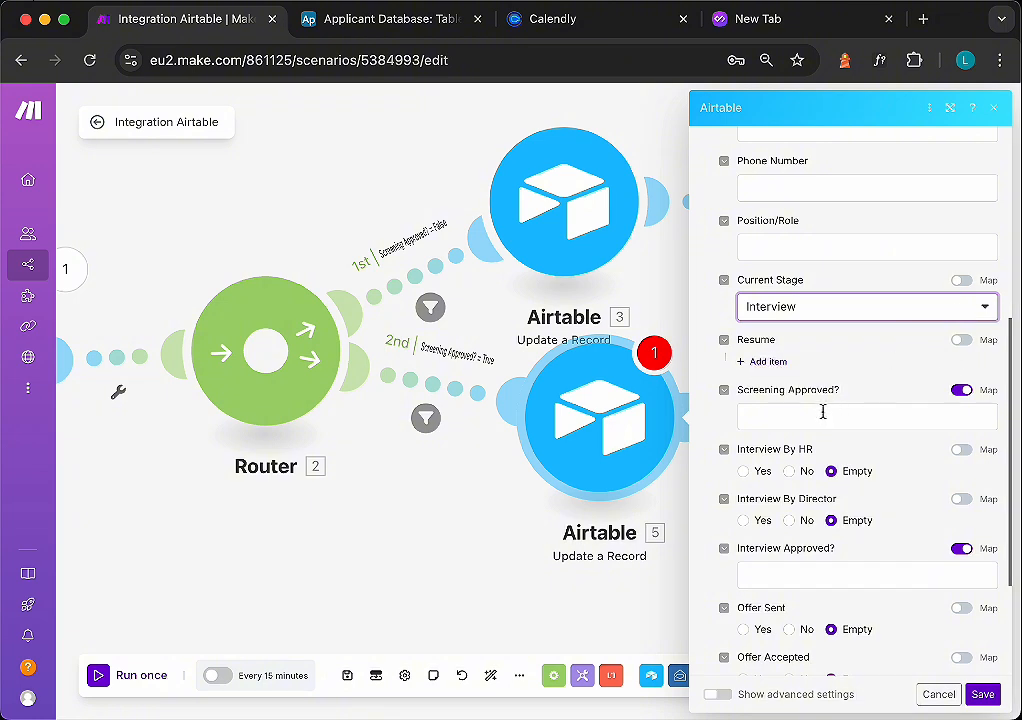
{"action": "scroll", "coordinate": [822, 410], "scroll_direction": "down", "scroll_amount": 5}
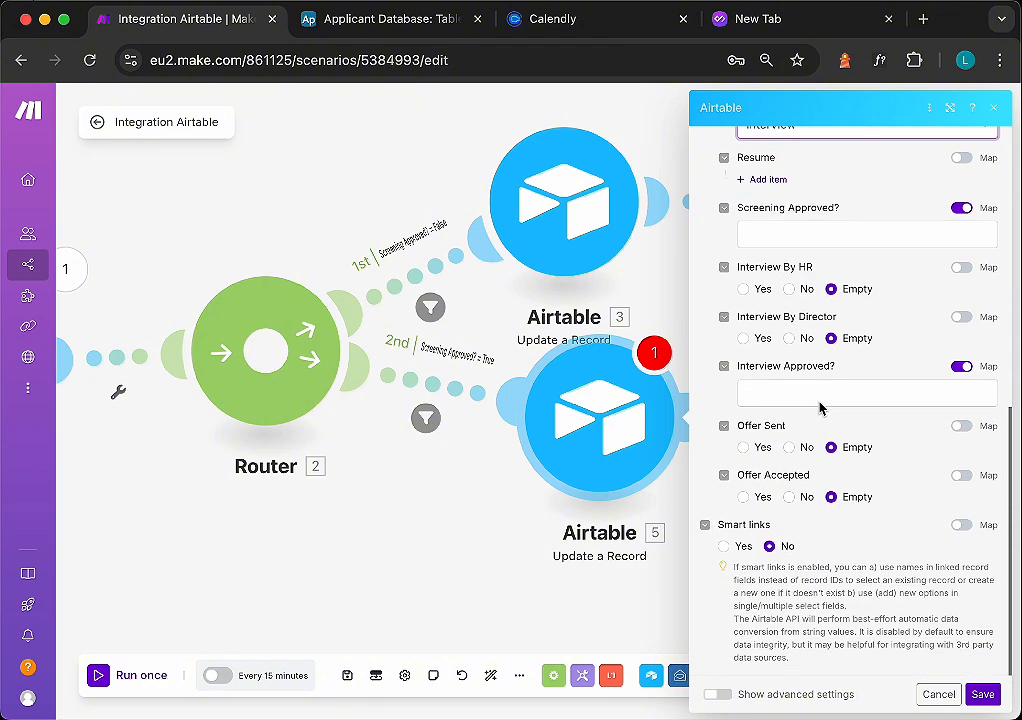
{"action": "left_click", "coordinate": [982, 694]}
- Add a Zoho Mail Send an Email module after it, choosing the mail account, the company From Address, and mapping Email as recipient
{"action": "left_click", "coordinate": [588, 455]}
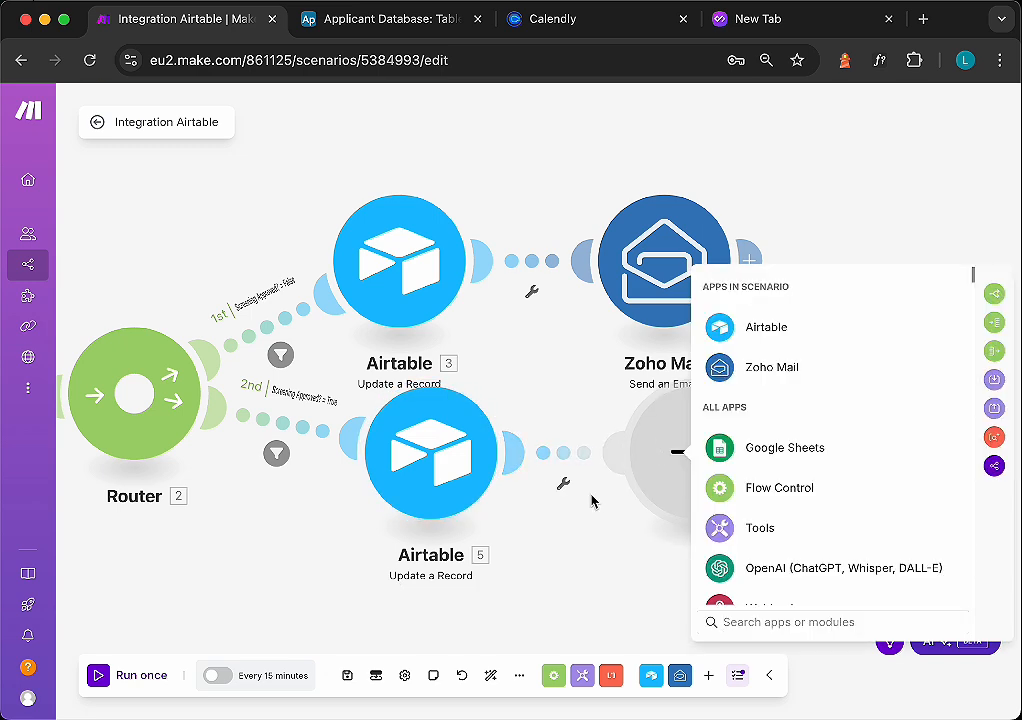
{"action": "left_click", "coordinate": [772, 367]}
{"action": "left_click", "coordinate": [775, 449]}
{"action": "left_click", "coordinate": [426, 266]}
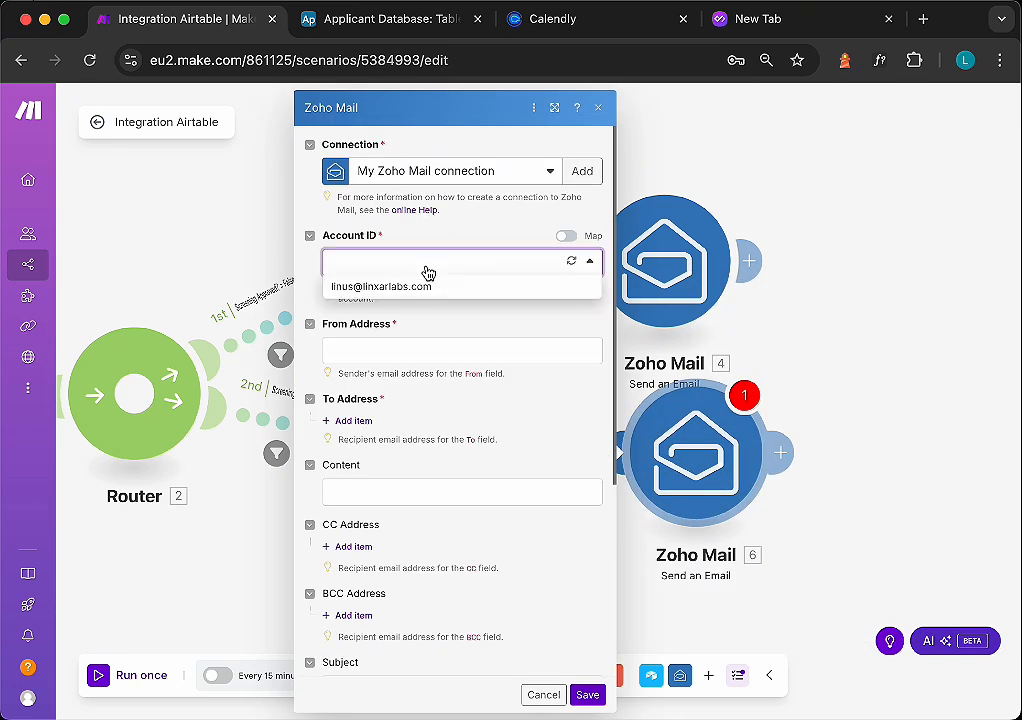
{"action": "left_click", "coordinate": [378, 287]}
{"action": "left_click", "coordinate": [397, 350]}
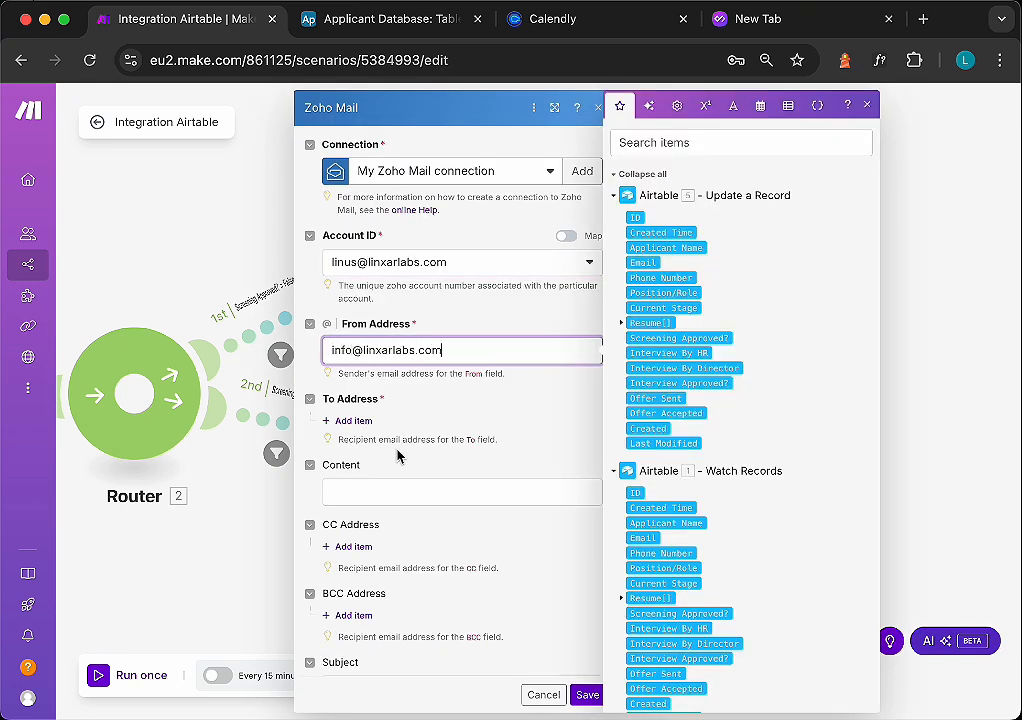
{"action": "left_click", "coordinate": [353, 420]}
{"action": "left_click", "coordinate": [643, 537]}
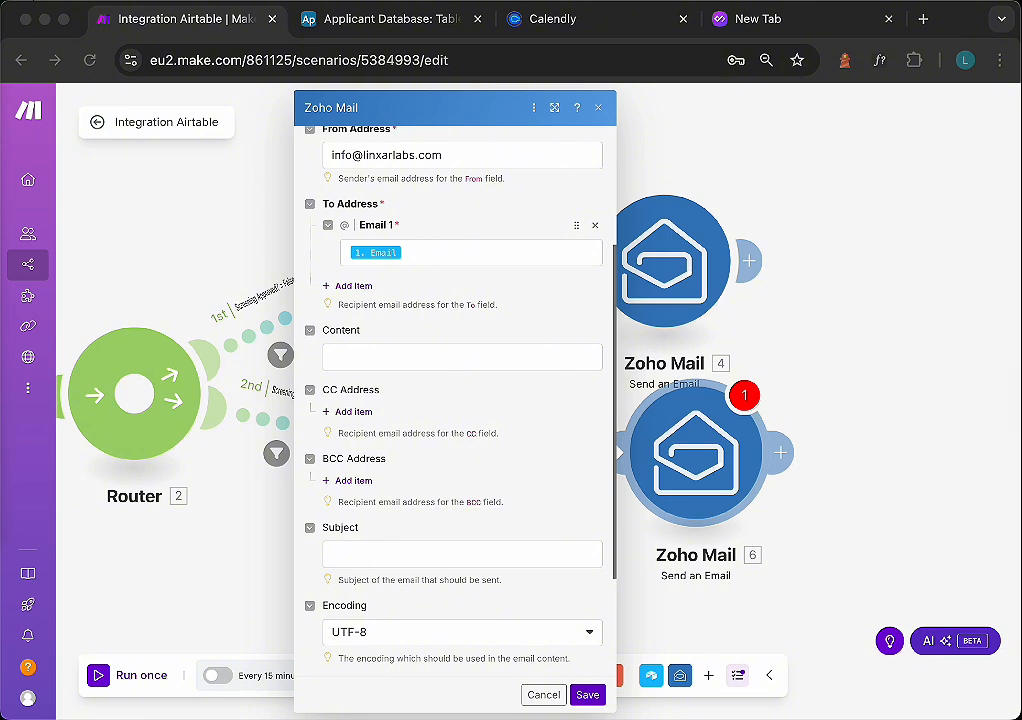
- Paste the interview invitation text as Content and replace the name and position placeholders with Applicant Name and Position/Role
{"action": "left_click", "coordinate": [462, 357]}
{"action": "scroll", "coordinate": [460, 430], "scroll_direction": "up", "scroll_amount": 2}
{"action": "left_click_drag", "start_coordinate": [441, 357], "coordinate": [338, 358]}
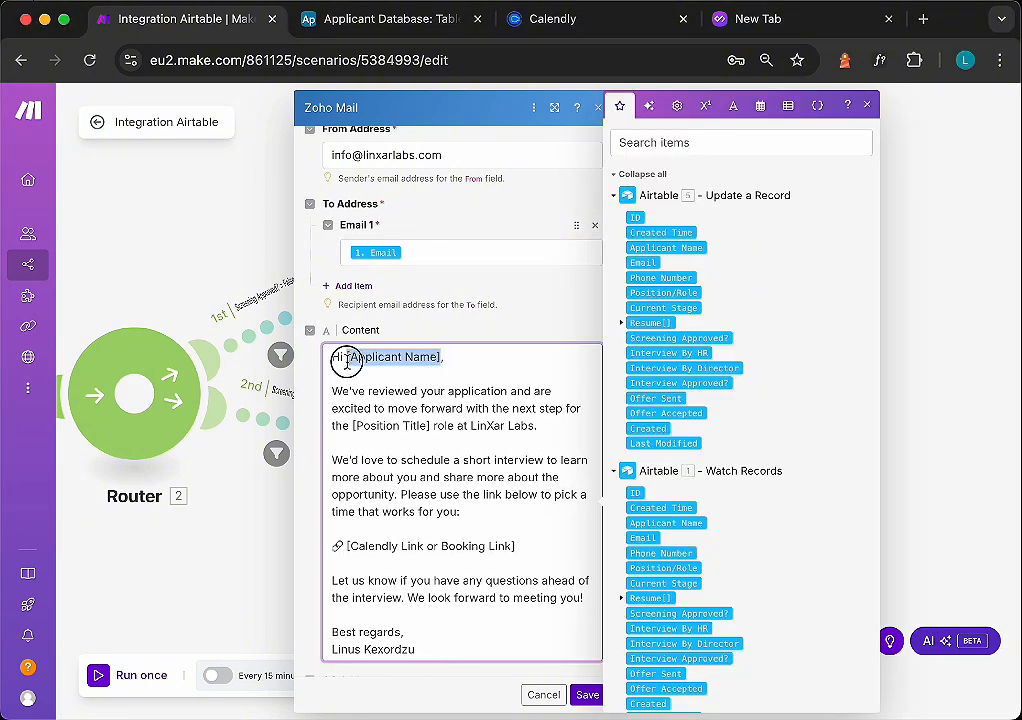
{"action": "left_click", "coordinate": [662, 523]}
{"action": "left_click_drag", "start_coordinate": [431, 425], "coordinate": [342, 425]}
{"action": "left_click", "coordinate": [663, 292]}
{"action": "scroll", "coordinate": [460, 500], "scroll_direction": "down", "scroll_amount": 1}
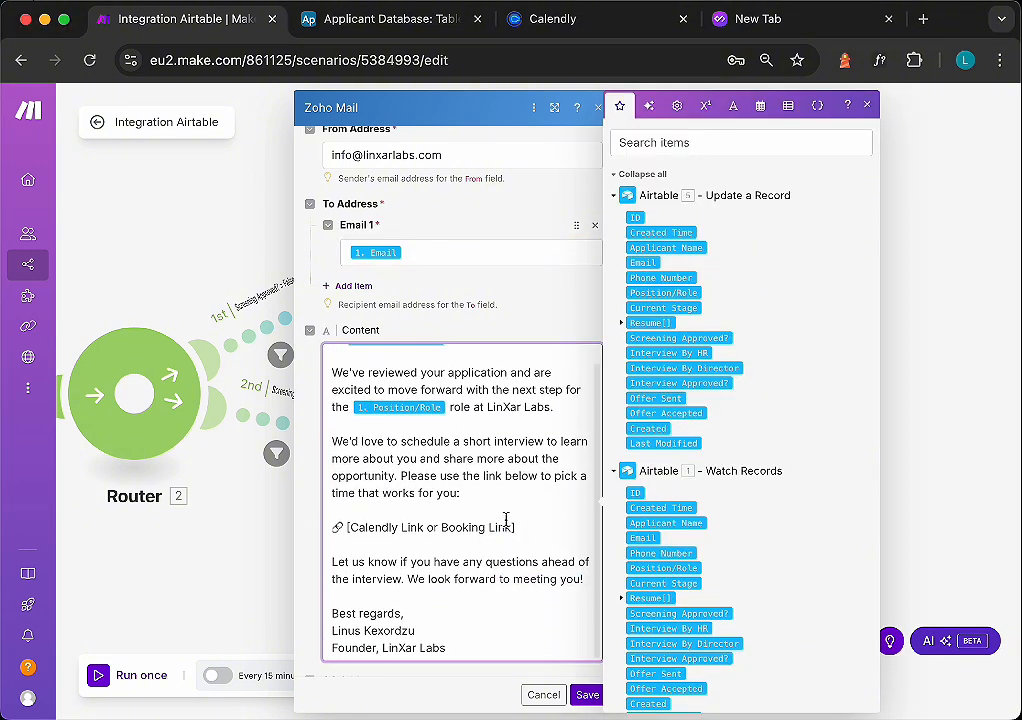
- Copy the Calendly booking link, paste it over the booking link placeholder in the email, and save the module
{"action": "left_click", "coordinate": [553, 18]}
{"action": "left_click", "coordinate": [186, 500]}
{"action": "left_click", "coordinate": [330, 20]}
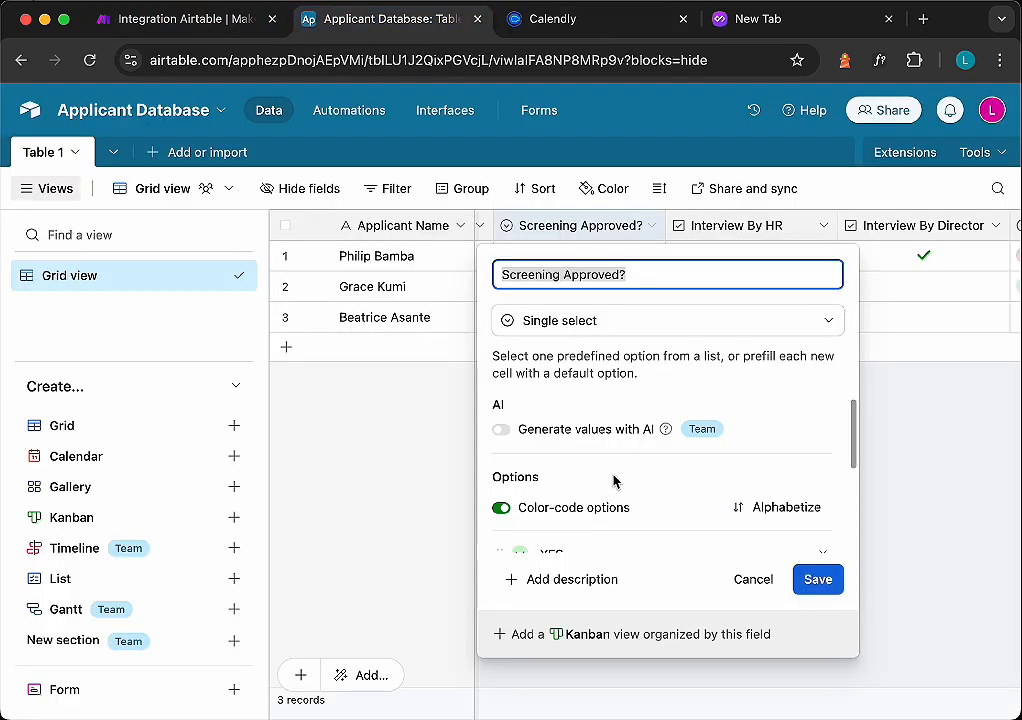
{"action": "left_click", "coordinate": [180, 18]}
{"action": "left_click_drag", "start_coordinate": [348, 527], "coordinate": [511, 527]}
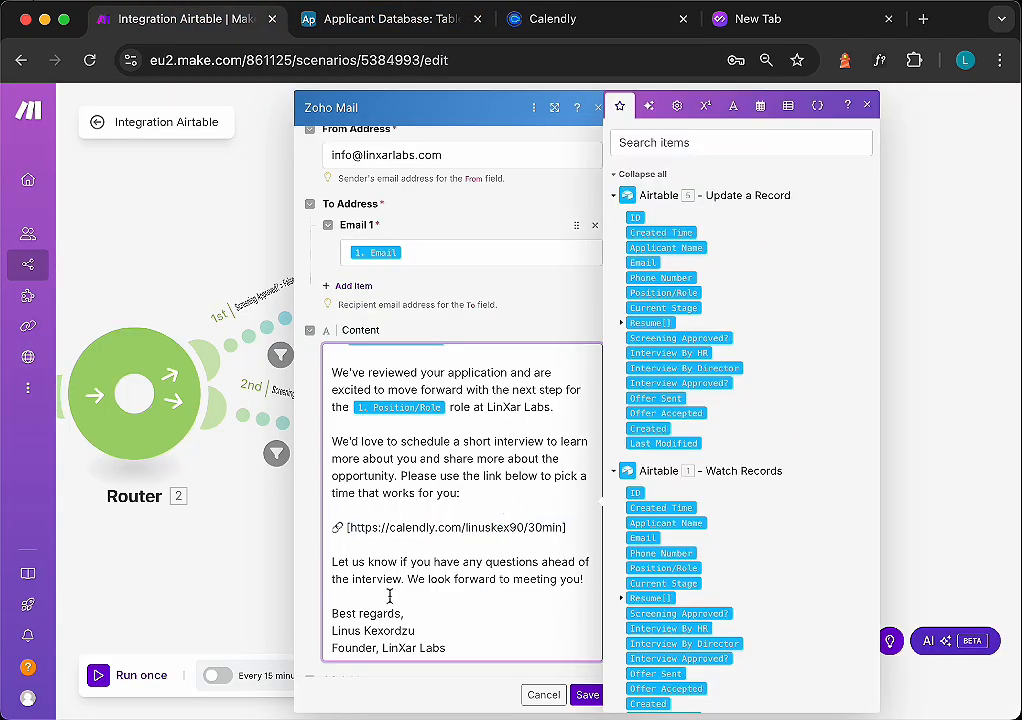
{"action": "left_click", "coordinate": [588, 697]}
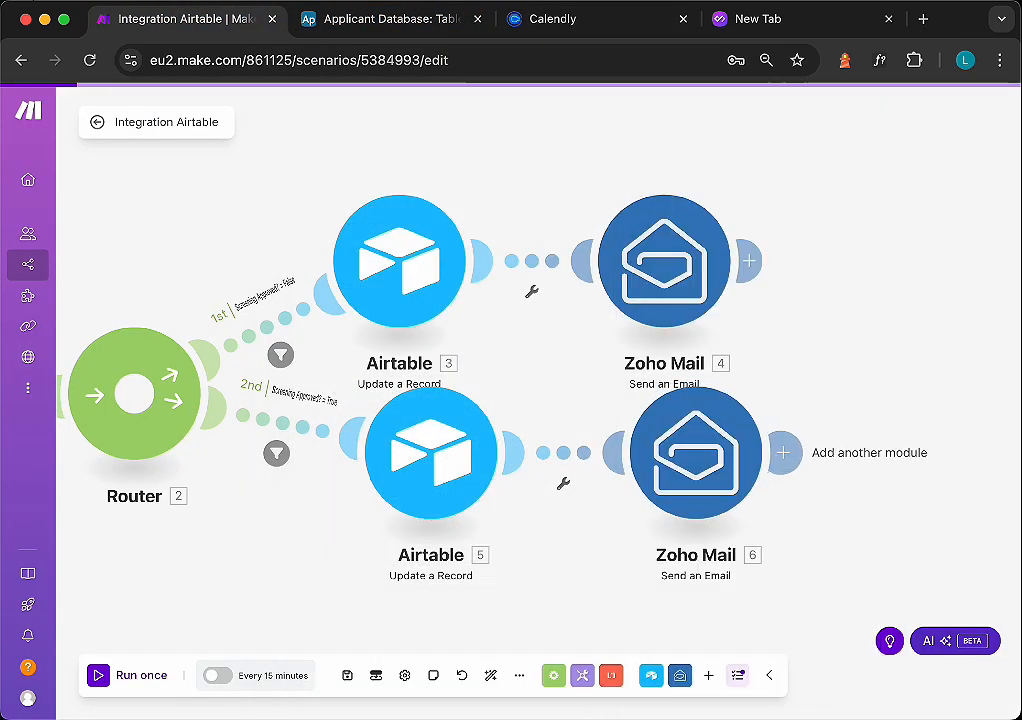
- Add a third route from the router ending in an Airtable Update a Record module
{"action": "scroll", "coordinate": [527, 570], "scroll_direction": "down", "scroll_amount": 3}
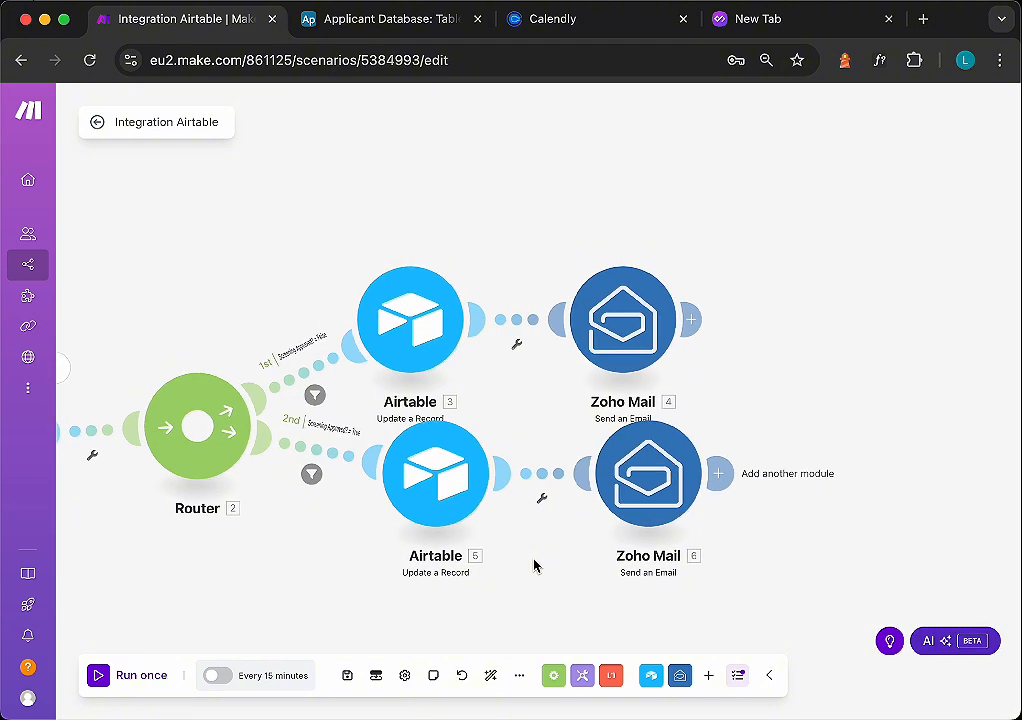
{"action": "left_click_drag", "start_coordinate": [534, 558], "coordinate": [542, 398]}
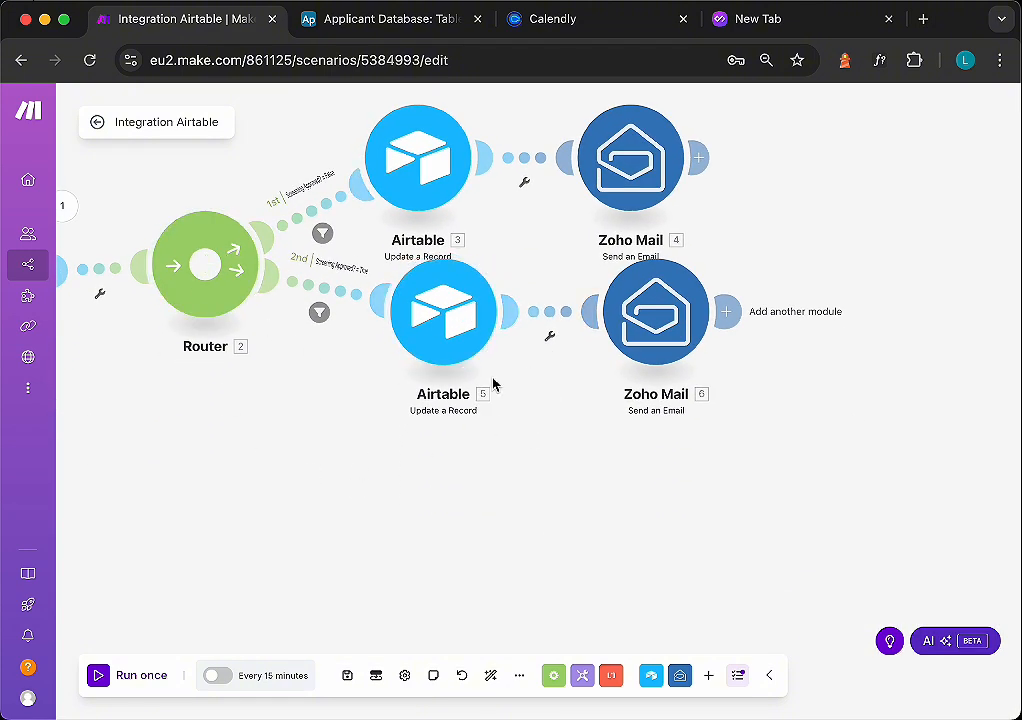
{"action": "double_click", "coordinate": [322, 456]}
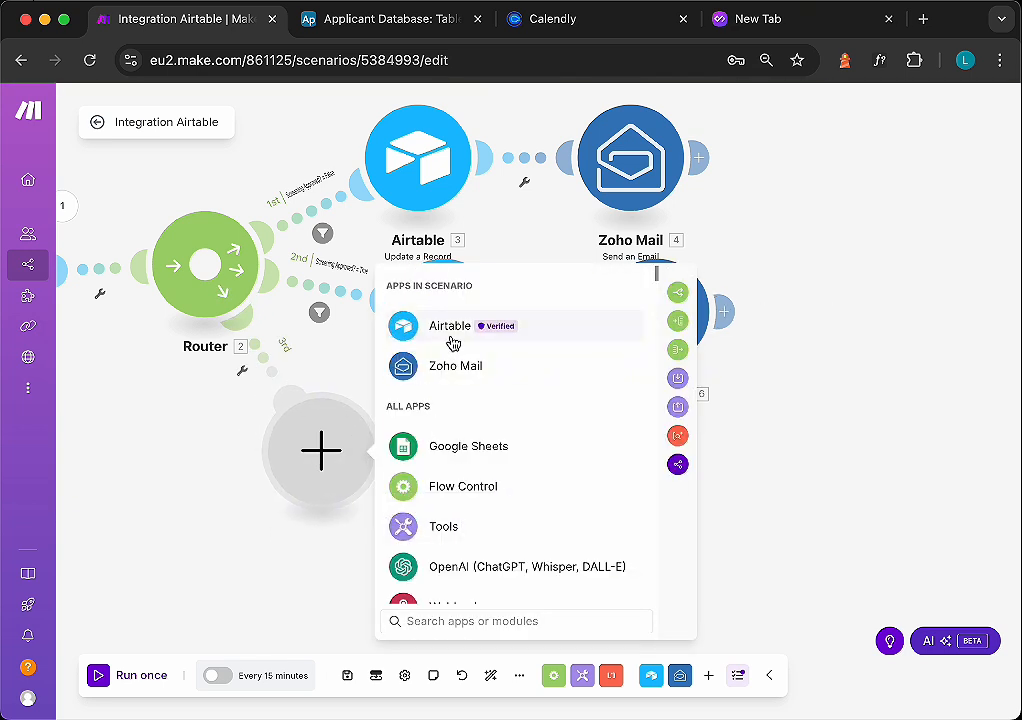
{"action": "left_click", "coordinate": [450, 326]}
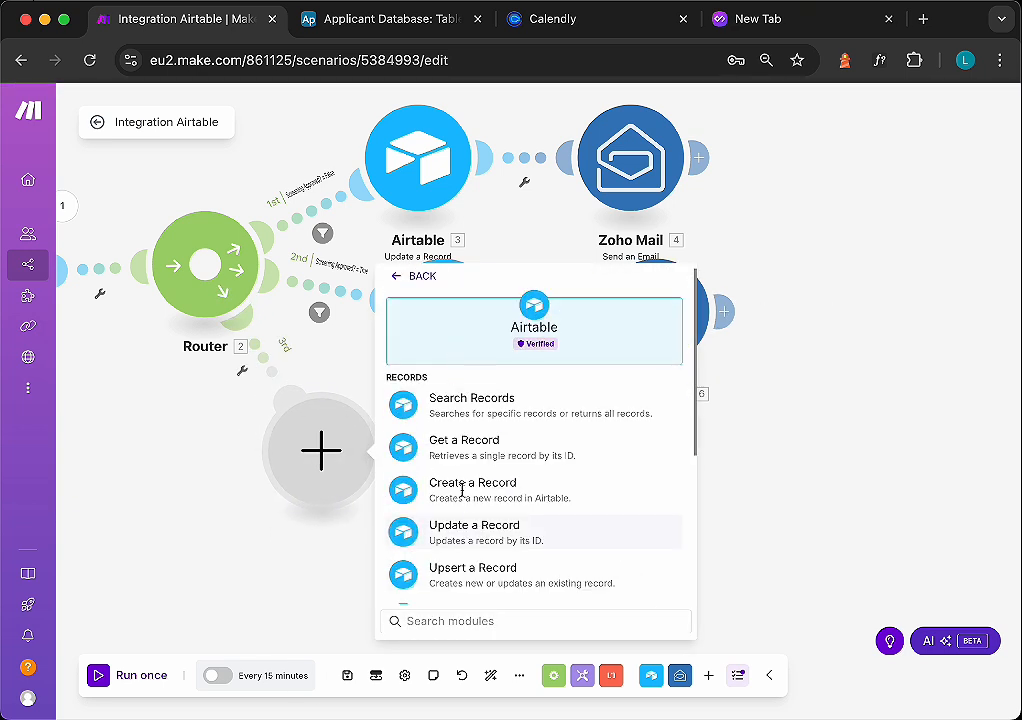
{"action": "left_click", "coordinate": [465, 530]}
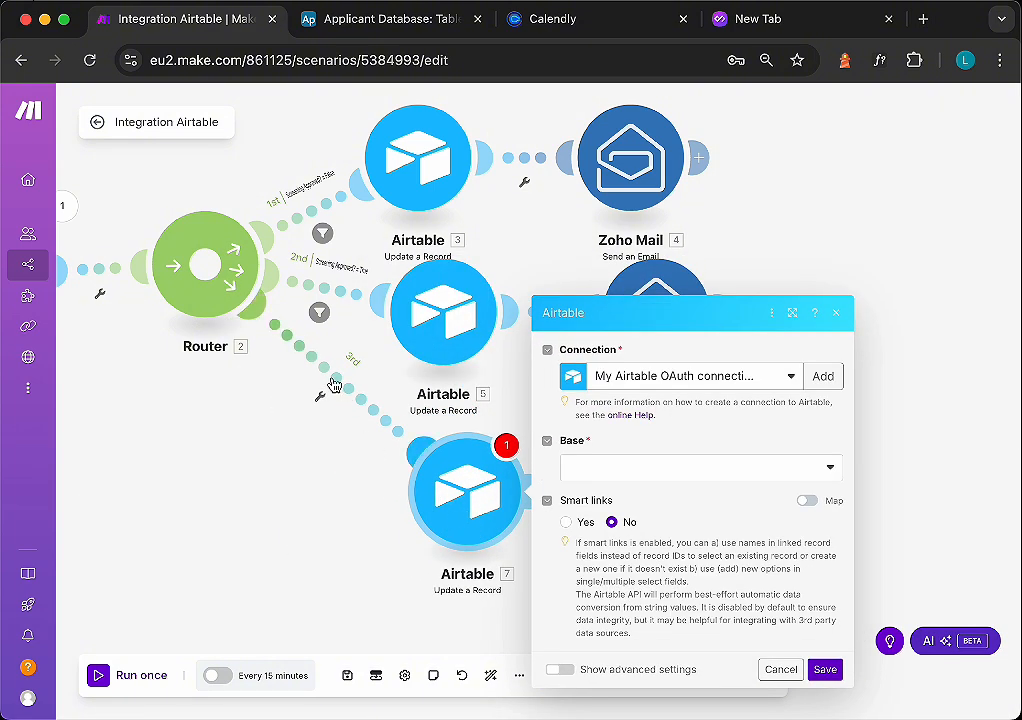
- Set up a filter on the third route labelled "Interview Approved? = True", requiring Interview Approved? to equal YES
{"action": "left_click", "coordinate": [320, 400]}
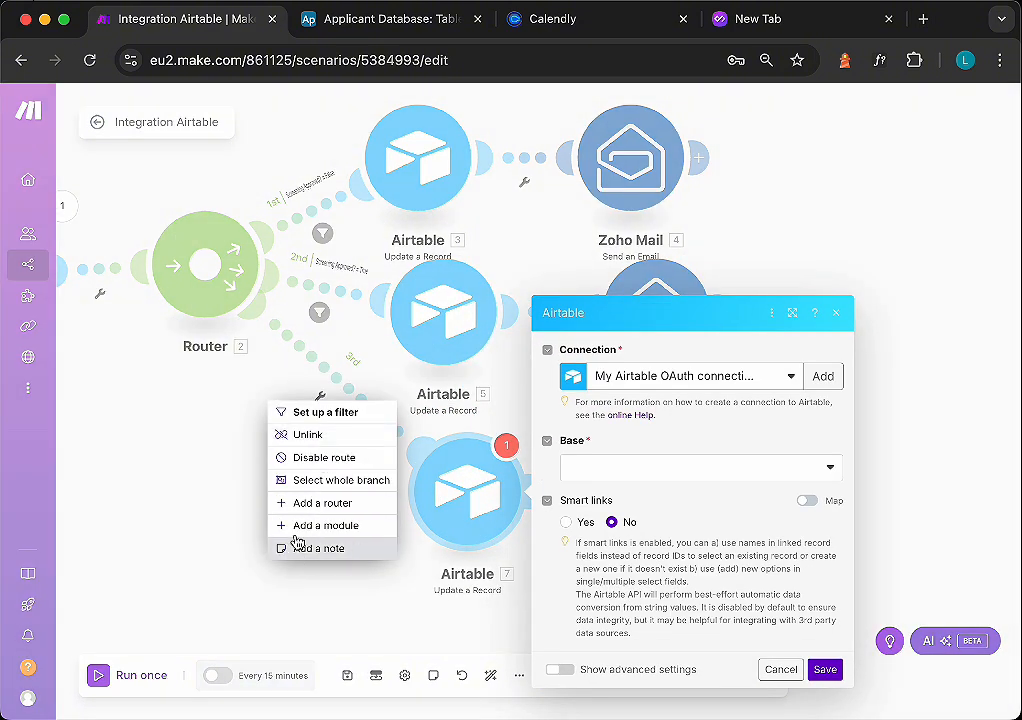
{"action": "left_click", "coordinate": [326, 418]}
{"action": "left_click", "coordinate": [447, 272]}
{"action": "type", "text": "Interview Approved?"}
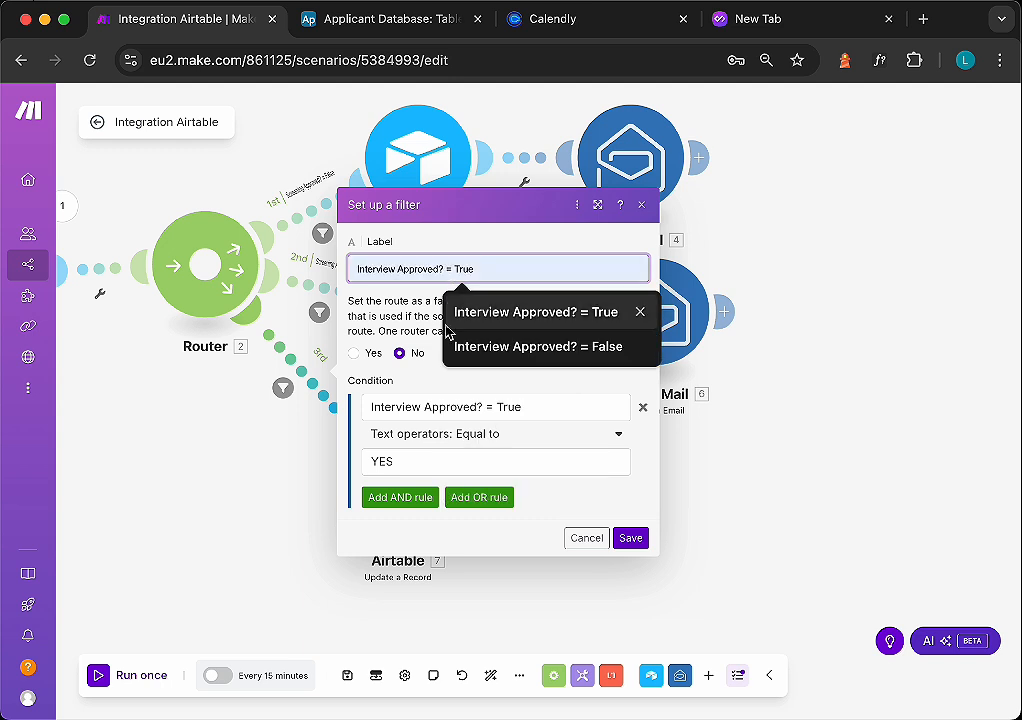
{"action": "left_click_drag", "start_coordinate": [527, 409], "coordinate": [365, 403]}
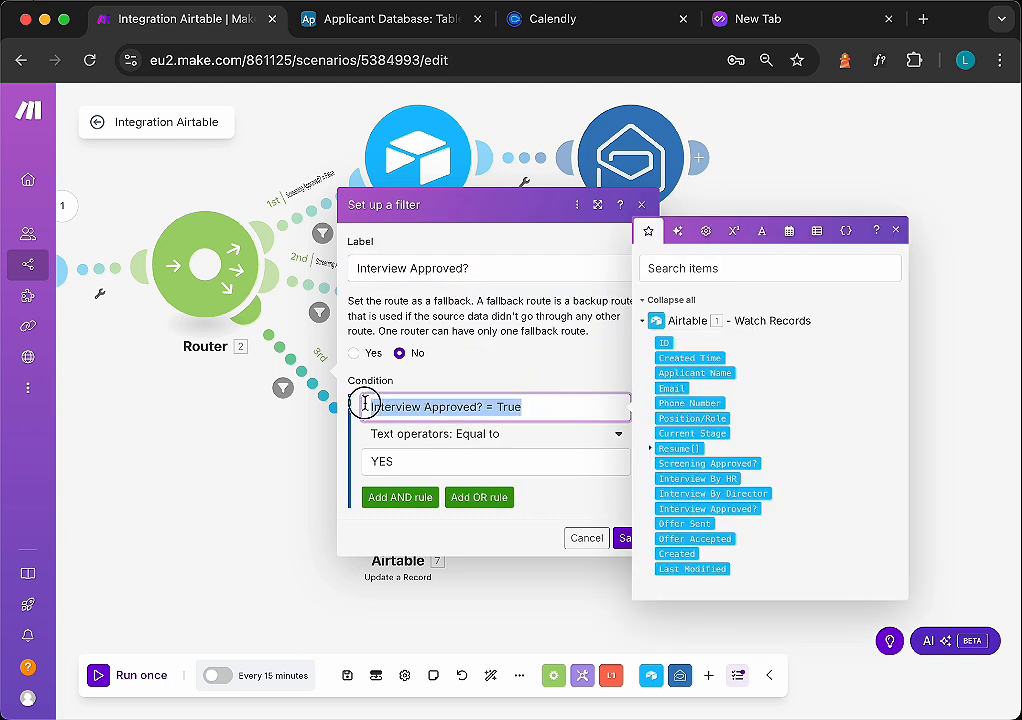
{"action": "key", "text": "super+x"}
{"action": "left_click_drag", "start_coordinate": [492, 267], "coordinate": [335, 262]}
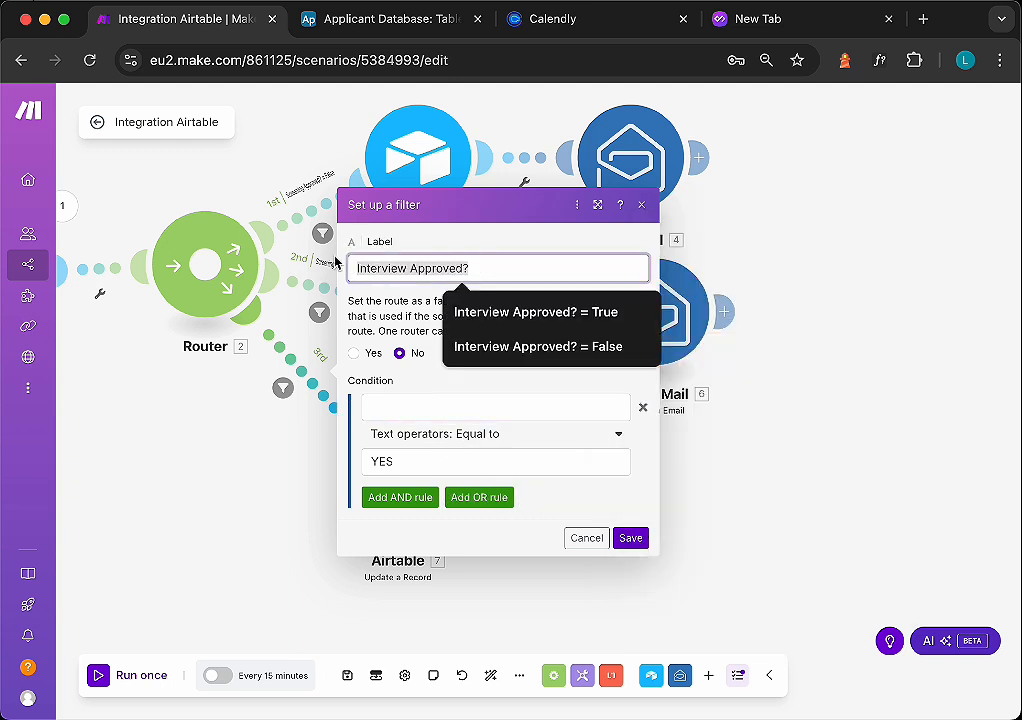
{"action": "key", "text": "super+v"}
{"action": "left_click", "coordinate": [470, 405]}
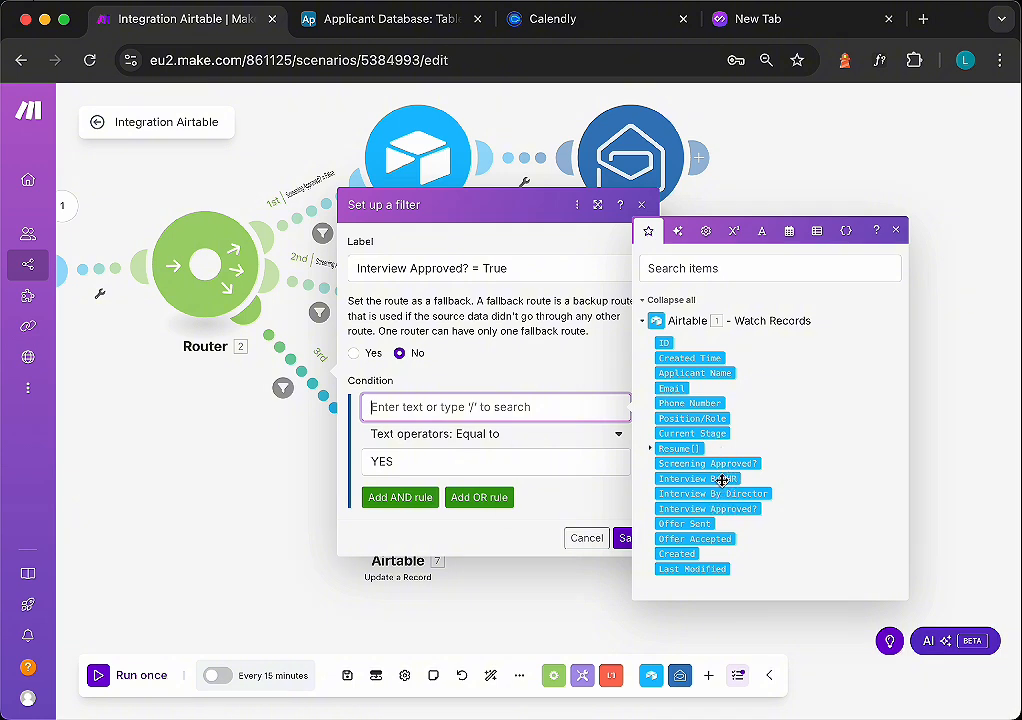
{"action": "left_click", "coordinate": [718, 509]}
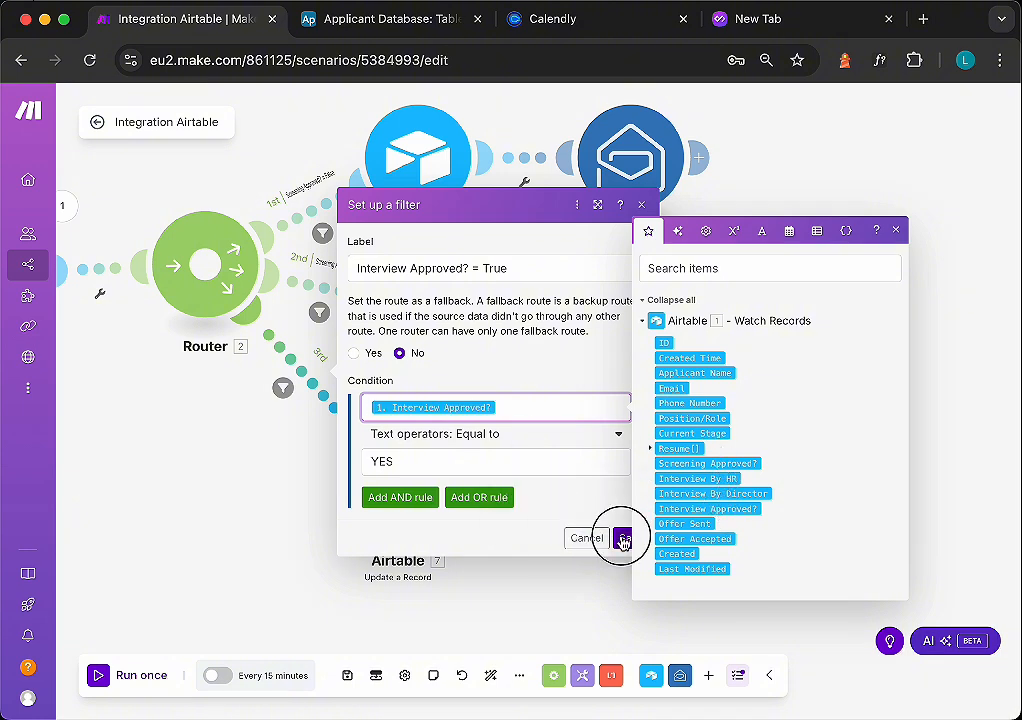
{"action": "left_click", "coordinate": [622, 540]}
{"action": "left_click", "coordinate": [506, 502]}
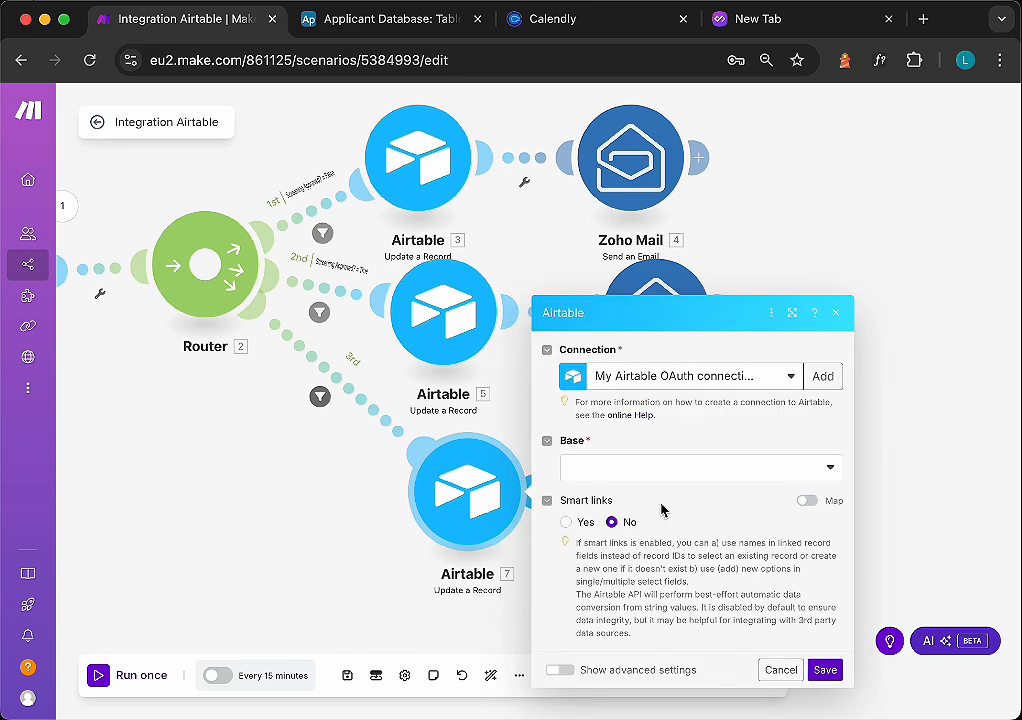
- Configure the third route's Airtable Update a Record module with Applicant Database, Table 1, and ID as Record ID
{"action": "left_click", "coordinate": [660, 469]}
{"action": "left_click", "coordinate": [662, 493]}
{"action": "left_click", "coordinate": [662, 491]}
{"action": "left_click", "coordinate": [670, 519]}
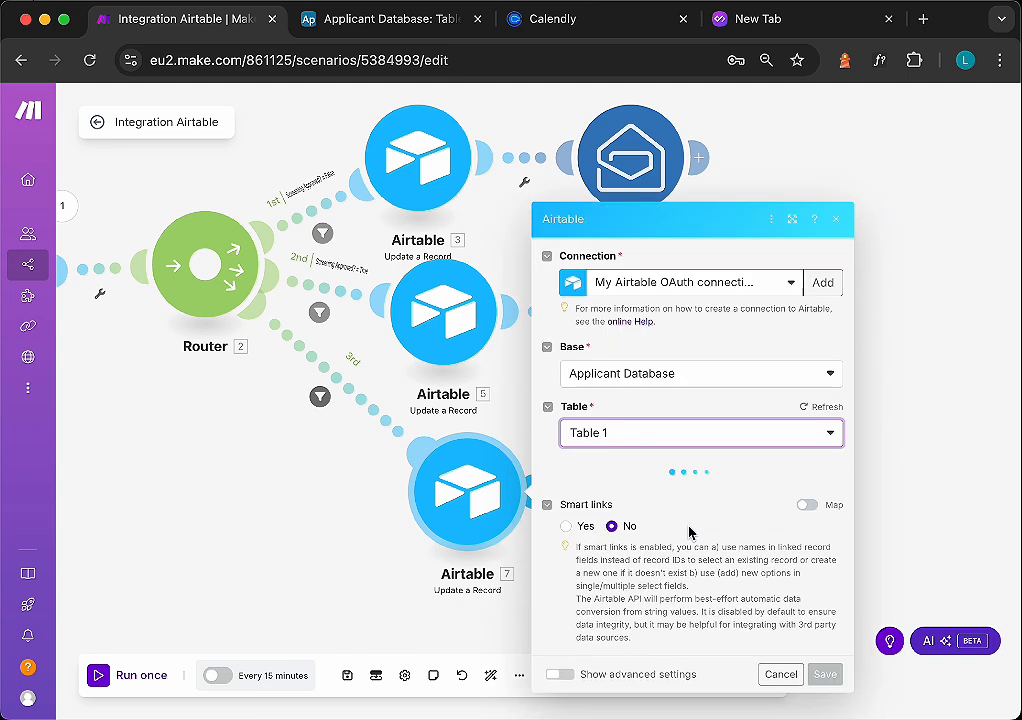
{"action": "scroll", "coordinate": [690, 521], "scroll_direction": "down", "scroll_amount": 1}
{"action": "left_click", "coordinate": [655, 288]}
{"action": "left_click", "coordinate": [317, 225]}
{"action": "left_click", "coordinate": [688, 398]}
{"action": "scroll", "coordinate": [688, 398], "scroll_direction": "down", "scroll_amount": 1}
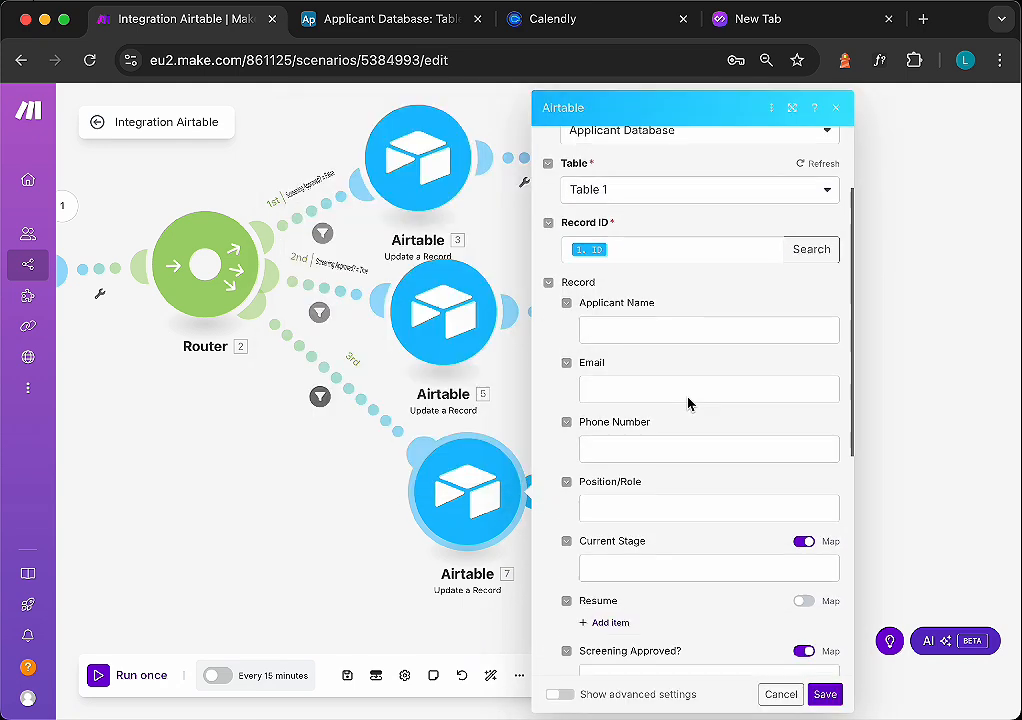
{"action": "scroll", "coordinate": [688, 400], "scroll_direction": "down", "scroll_amount": 3}
{"action": "left_click", "coordinate": [612, 401]}
- Set the record's Current Stage to Offer and save the module
{"action": "left_click", "coordinate": [803, 376]}
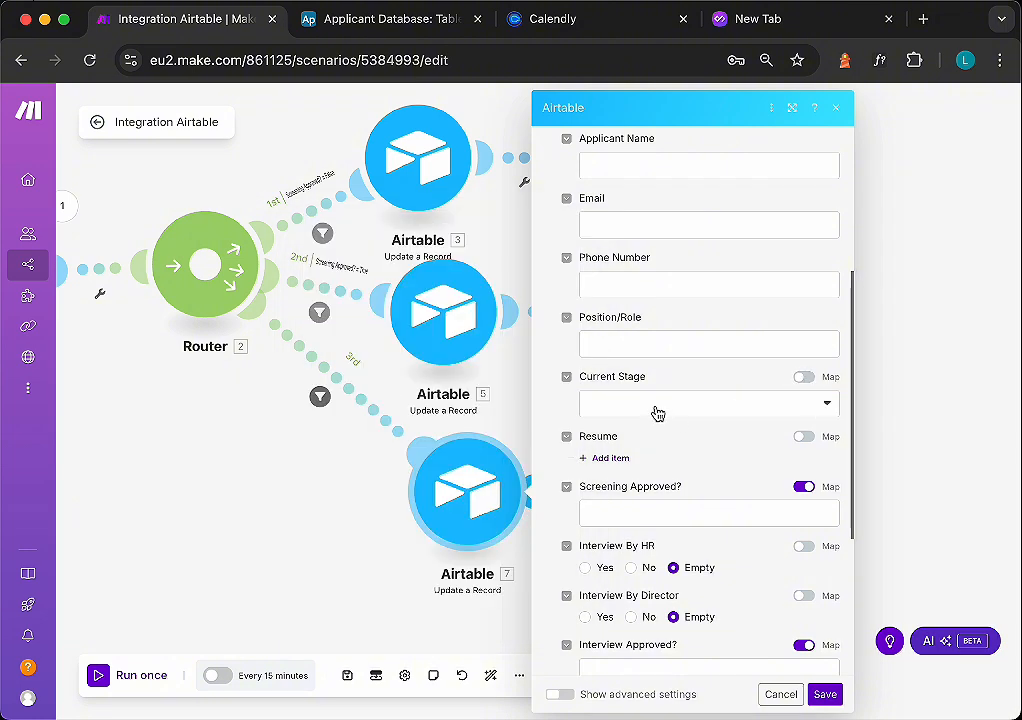
{"action": "left_click", "coordinate": [657, 405]}
{"action": "left_click", "coordinate": [611, 524]}
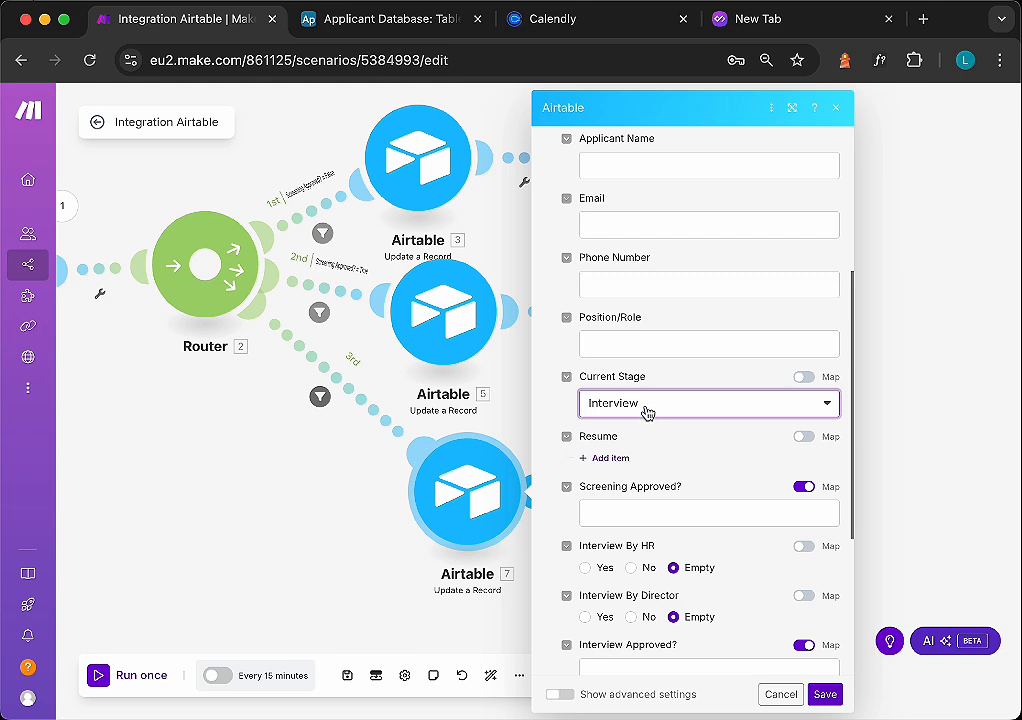
{"action": "left_click", "coordinate": [647, 408]}
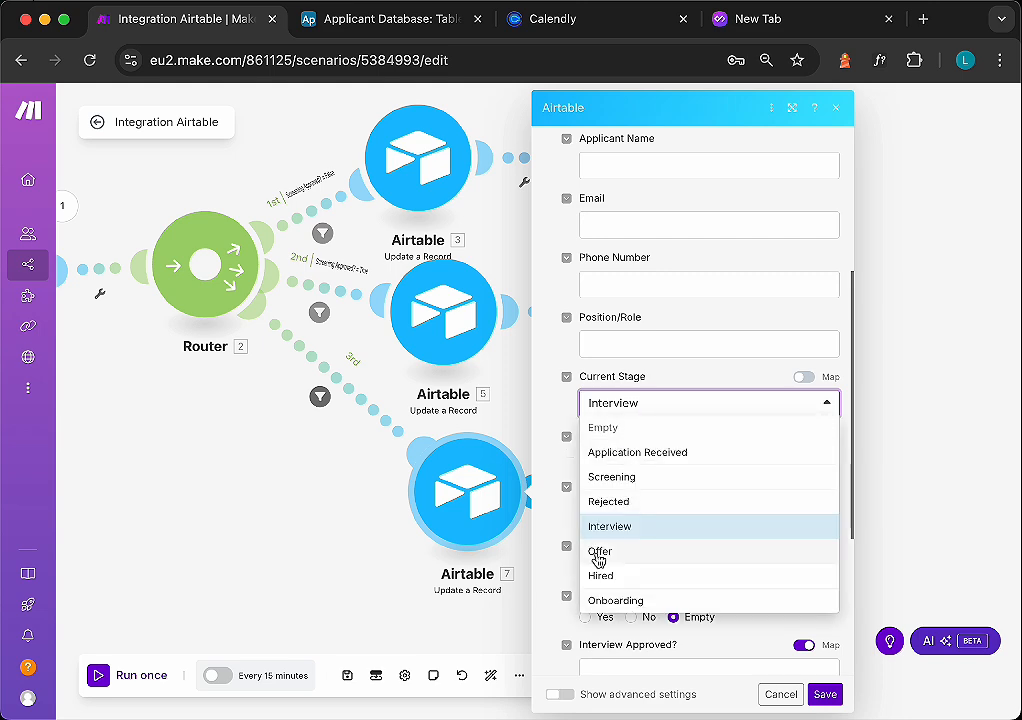
{"action": "left_click", "coordinate": [599, 552]}
{"action": "scroll", "coordinate": [760, 615], "scroll_direction": "down", "scroll_amount": 4}
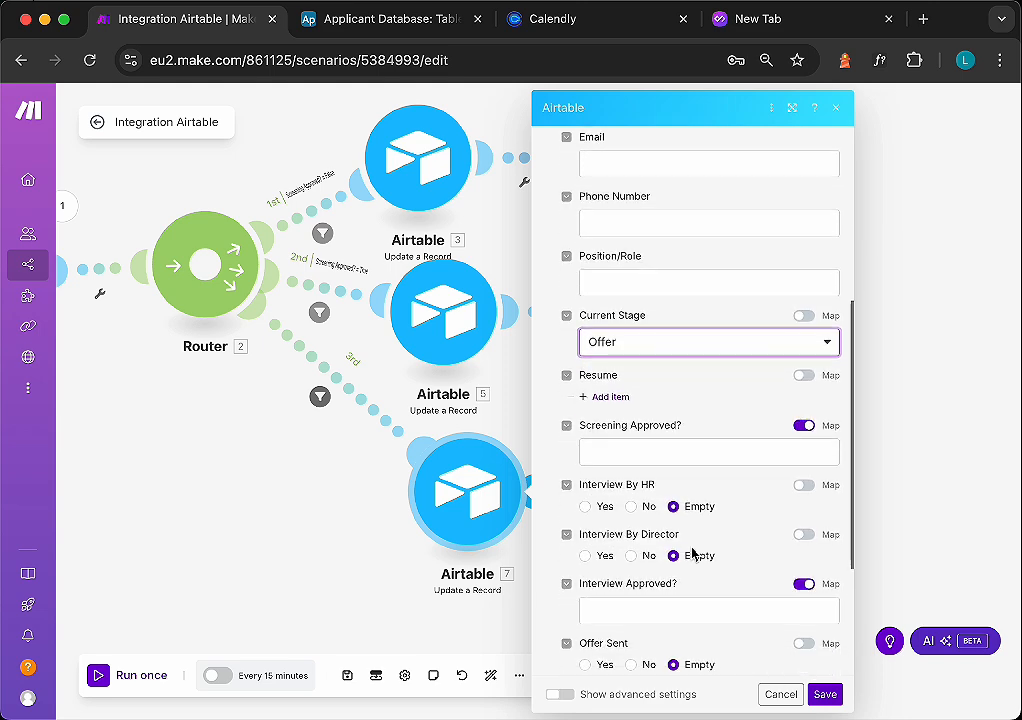
{"action": "left_click", "coordinate": [830, 698]}
- Add a Zoho Mail Send an Email module after the third route's Airtable module
{"action": "left_click_drag", "start_coordinate": [472, 496], "coordinate": [406, 486]}
{"action": "left_click", "coordinate": [284, 389]}
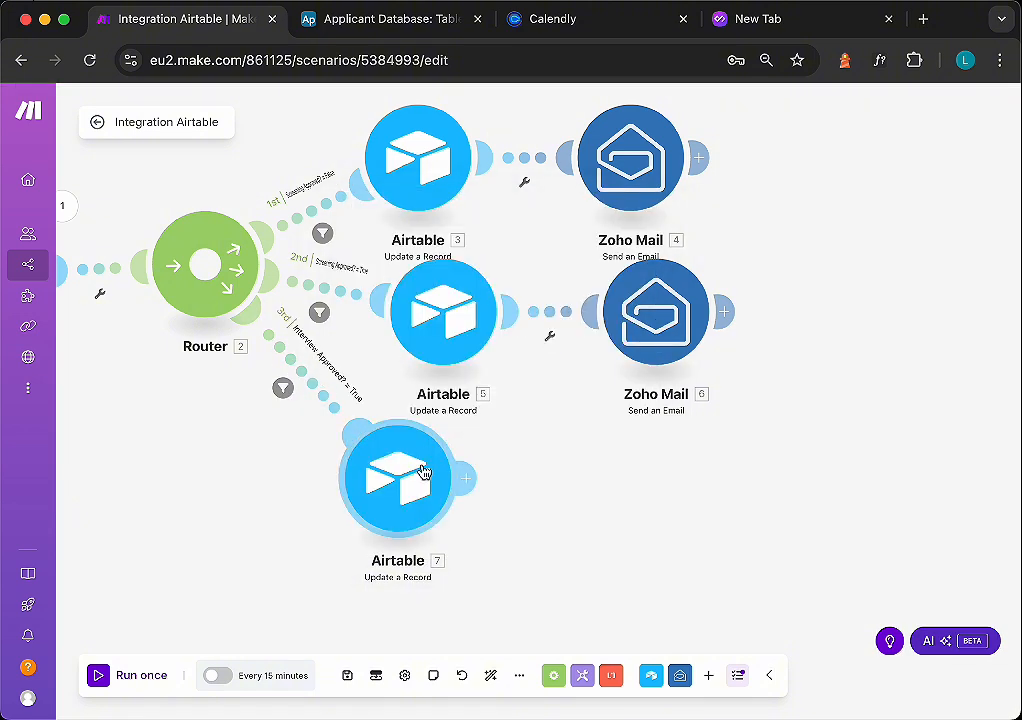
{"action": "left_click", "coordinate": [465, 478]}
{"action": "left_click", "coordinate": [717, 406]}
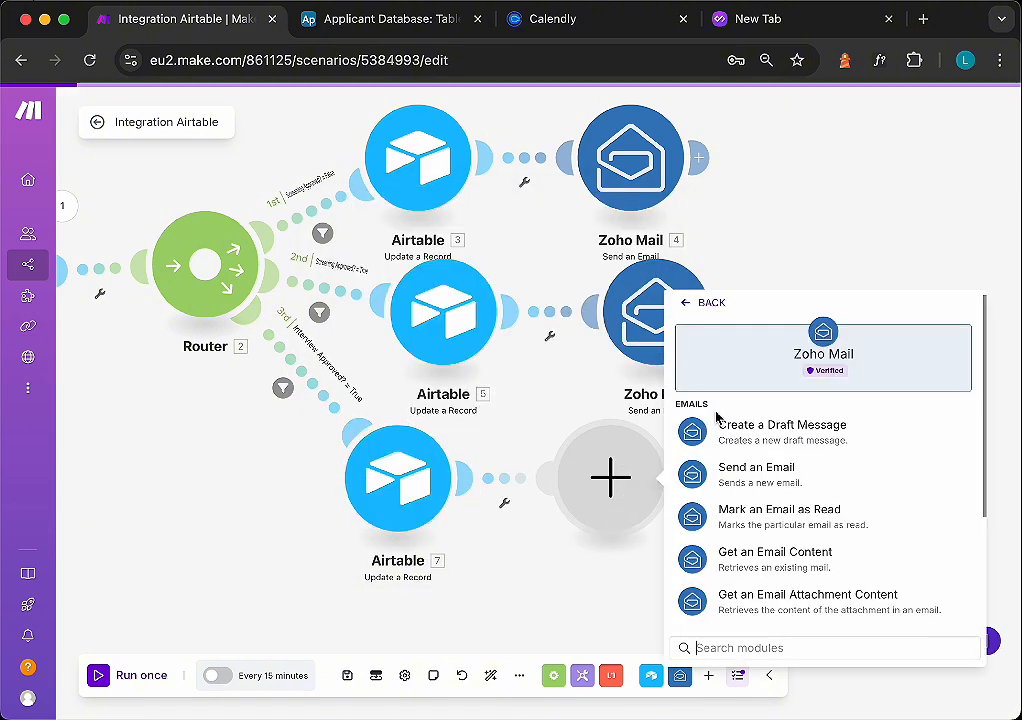
{"action": "left_click", "coordinate": [741, 478]}
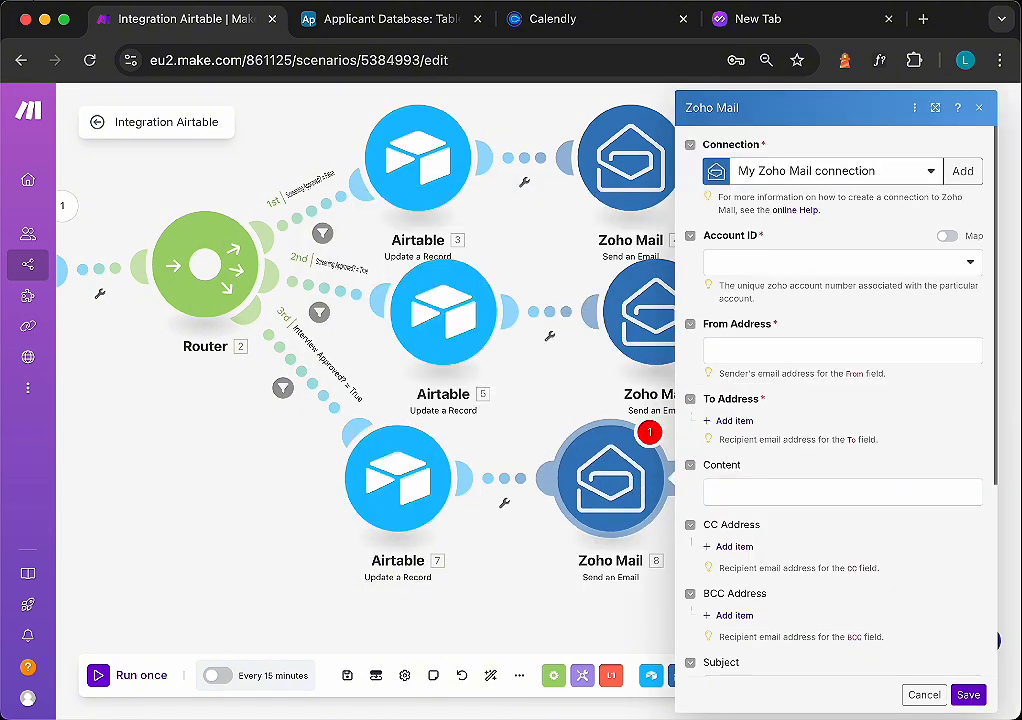
- Choose the mail account, enter the company From Address, and map Email as the recipient
{"action": "scroll", "coordinate": [808, 451], "scroll_direction": "down", "scroll_amount": 5}
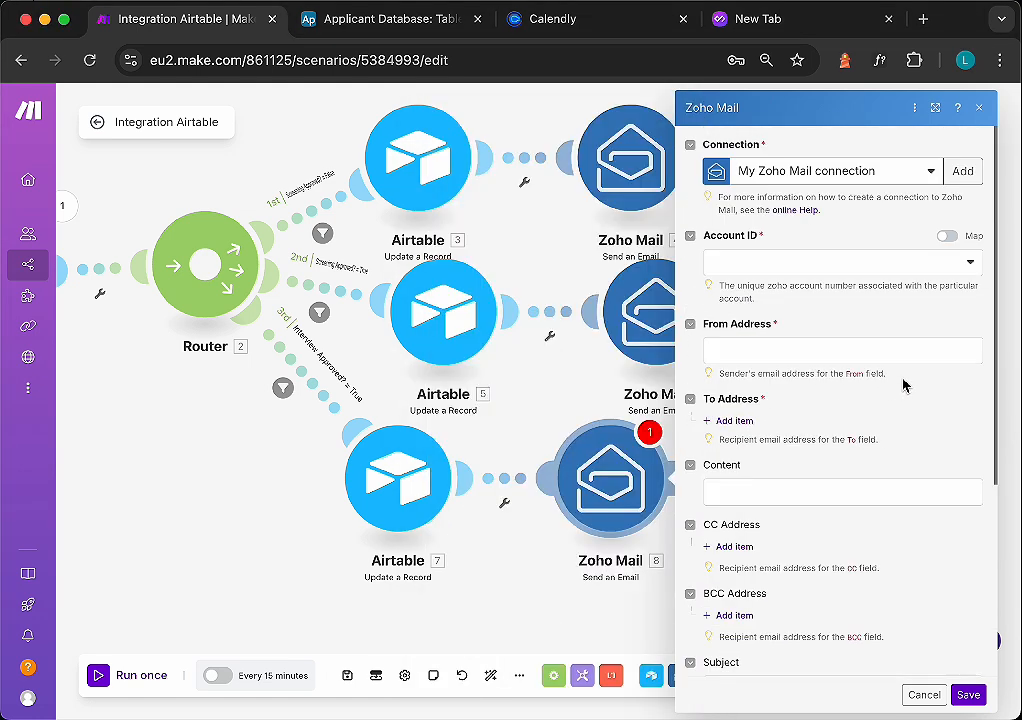
{"action": "left_click", "coordinate": [784, 265]}
{"action": "left_click", "coordinate": [784, 286]}
{"action": "left_click", "coordinate": [788, 354]}
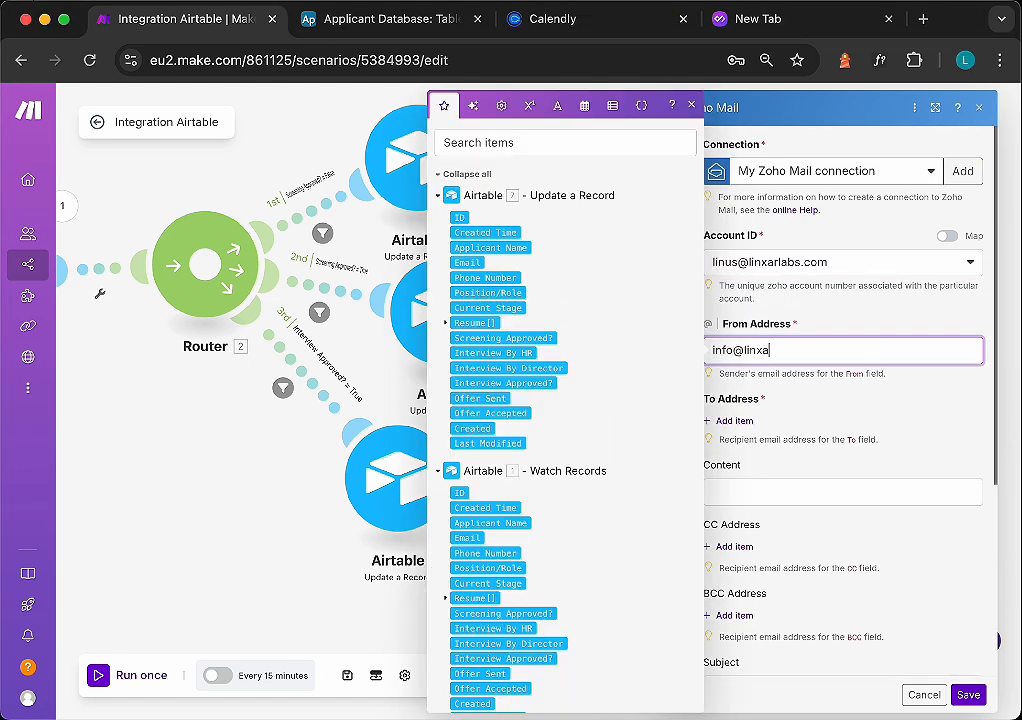
{"action": "type", "text": "com"}
{"action": "left_click", "coordinate": [734, 405]}
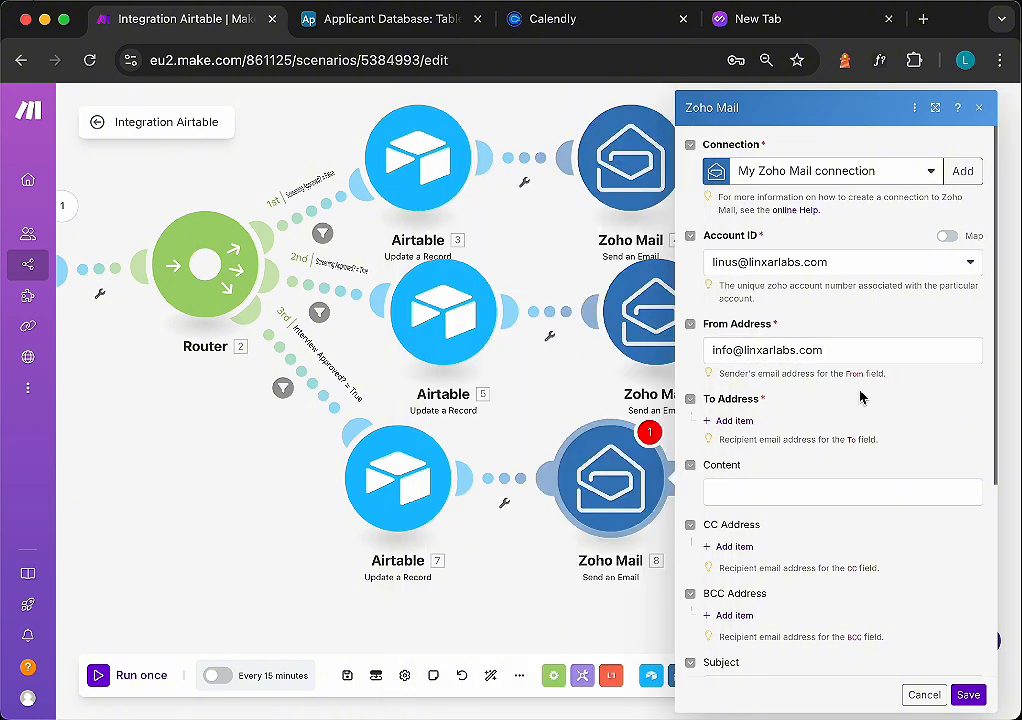
{"action": "left_click", "coordinate": [734, 420]}
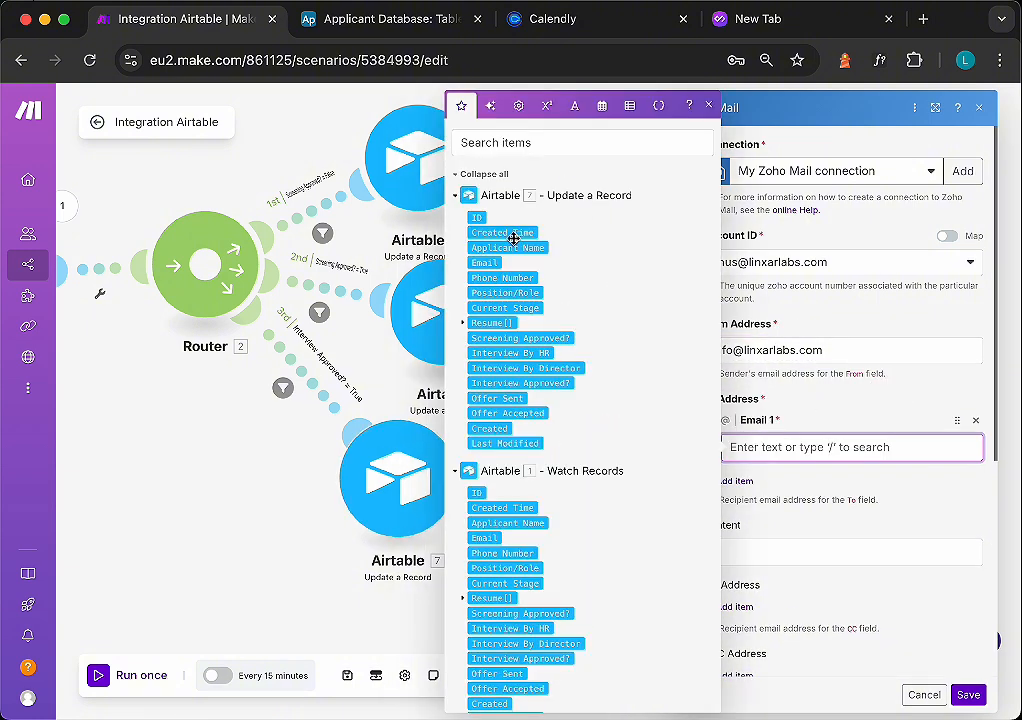
{"action": "left_click", "coordinate": [484, 262]}
{"action": "left_click", "coordinate": [830, 480]}
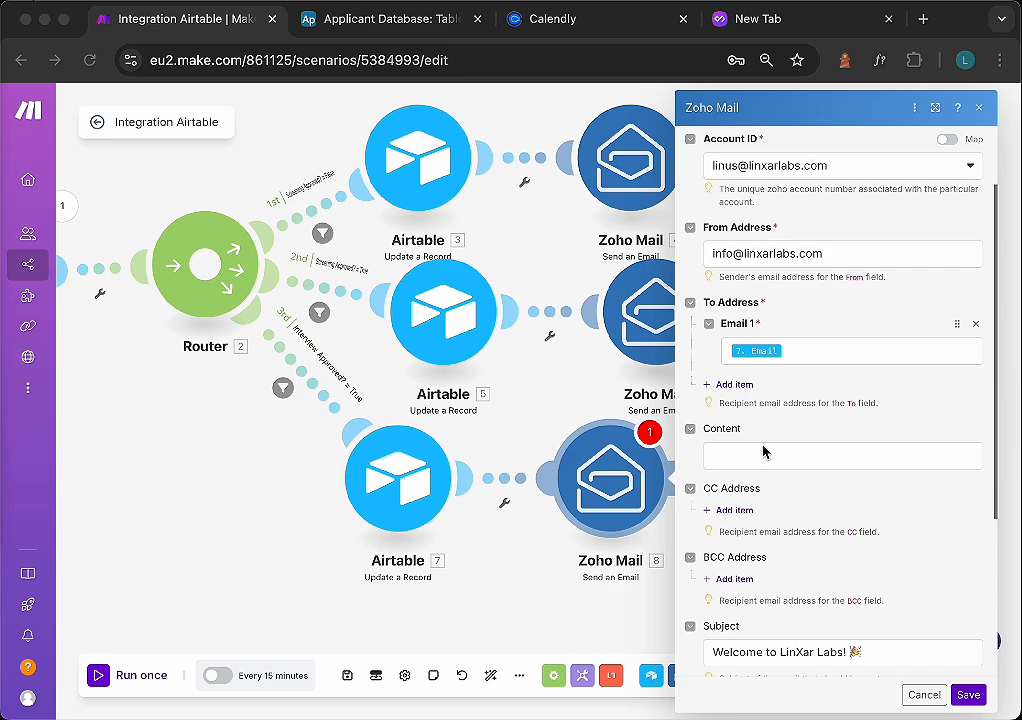
- Paste the job offer letter text as the email Content
{"action": "left_click", "coordinate": [763, 452]}
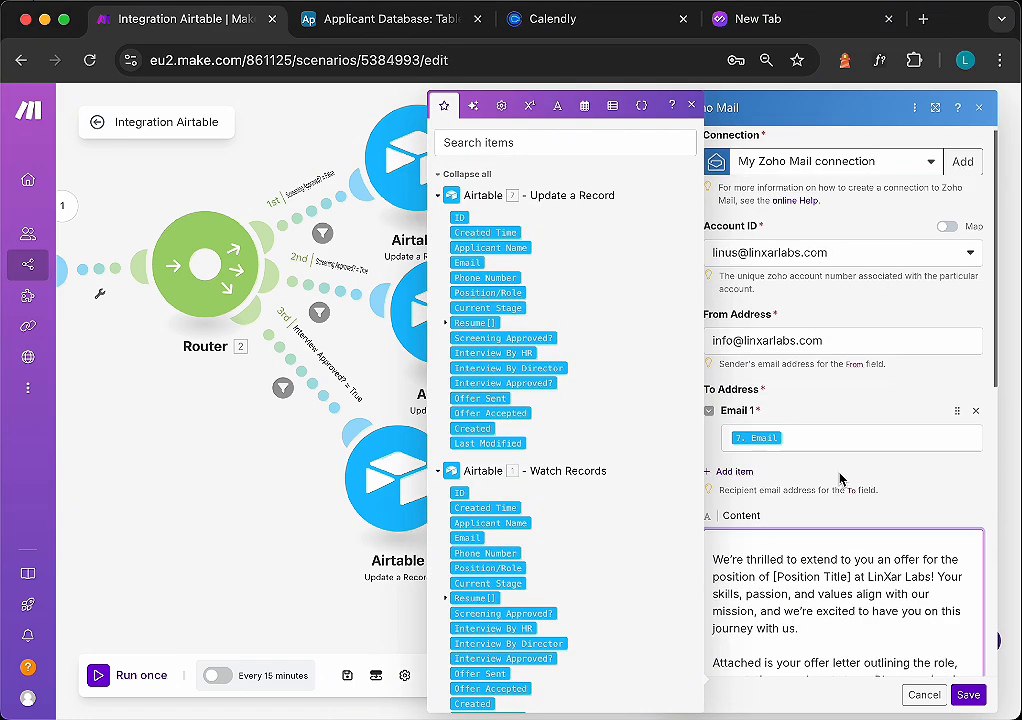
{"action": "scroll", "coordinate": [797, 553], "scroll_direction": "down", "scroll_amount": 1}
{"action": "scroll", "coordinate": [794, 585], "scroll_direction": "up", "scroll_amount": 1}
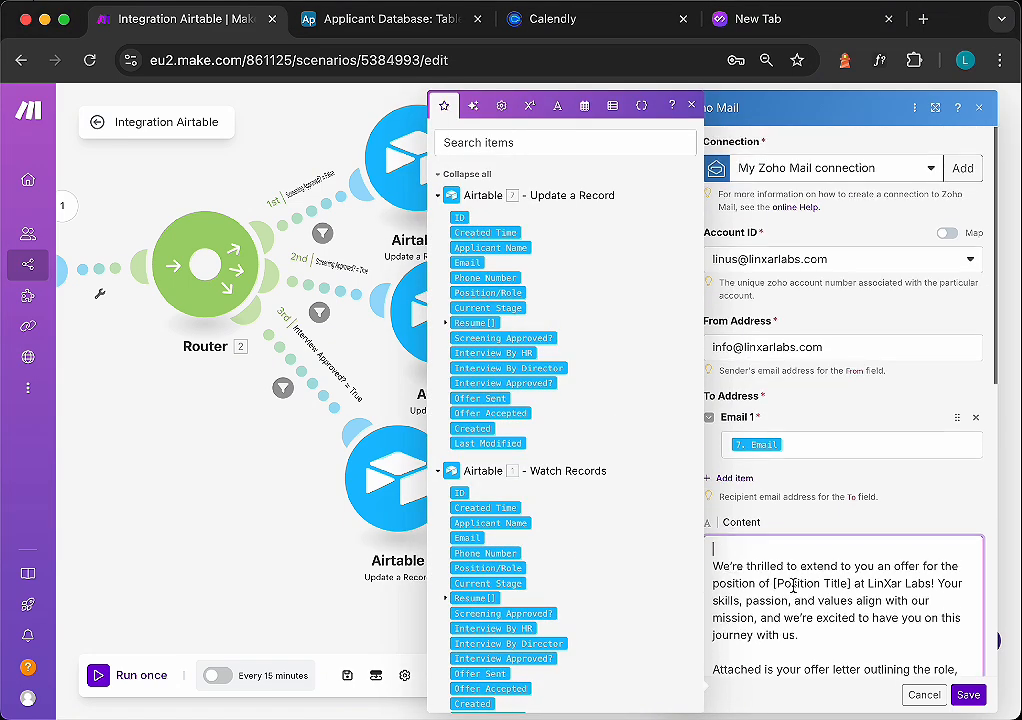
{"action": "scroll", "coordinate": [794, 585], "scroll_direction": "down", "scroll_amount": 1}
{"action": "key", "text": "super+Tab"}
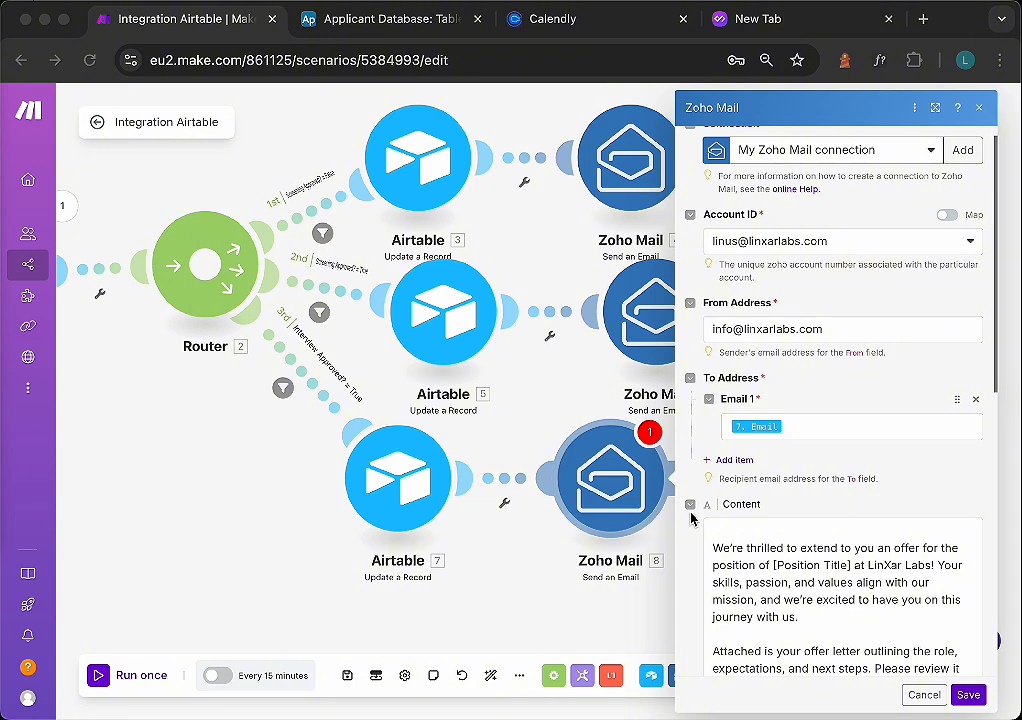
- Map Applicant Name into the greeting, replace the position placeholder with Position/Role, and save the module
{"action": "left_click", "coordinate": [724, 535]}
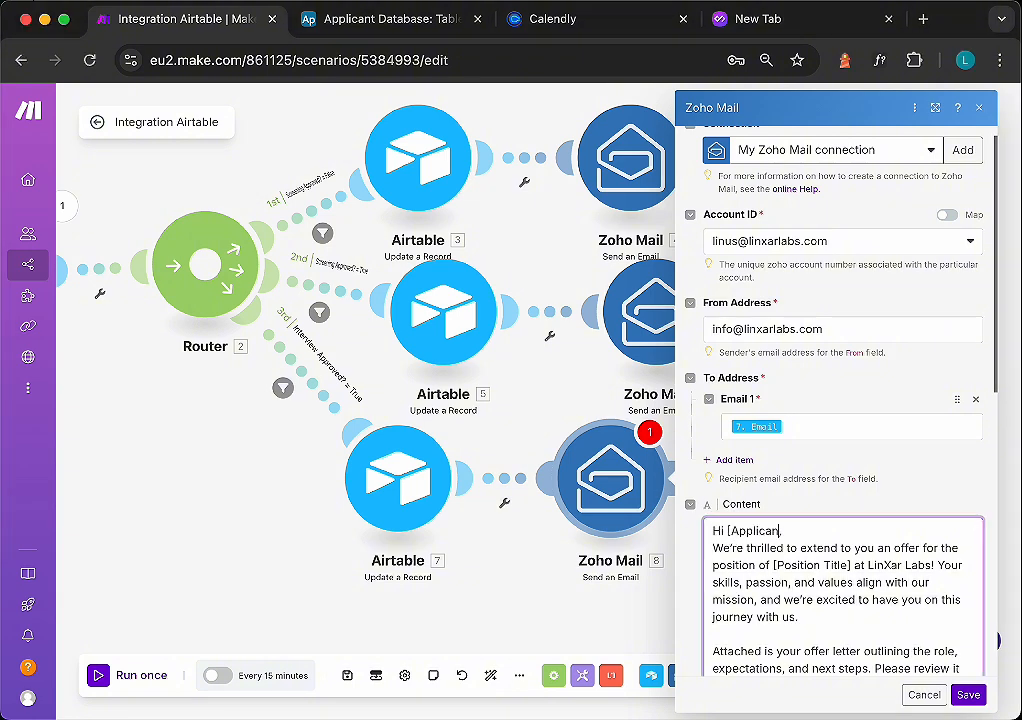
{"action": "left_click", "coordinate": [729, 532]}
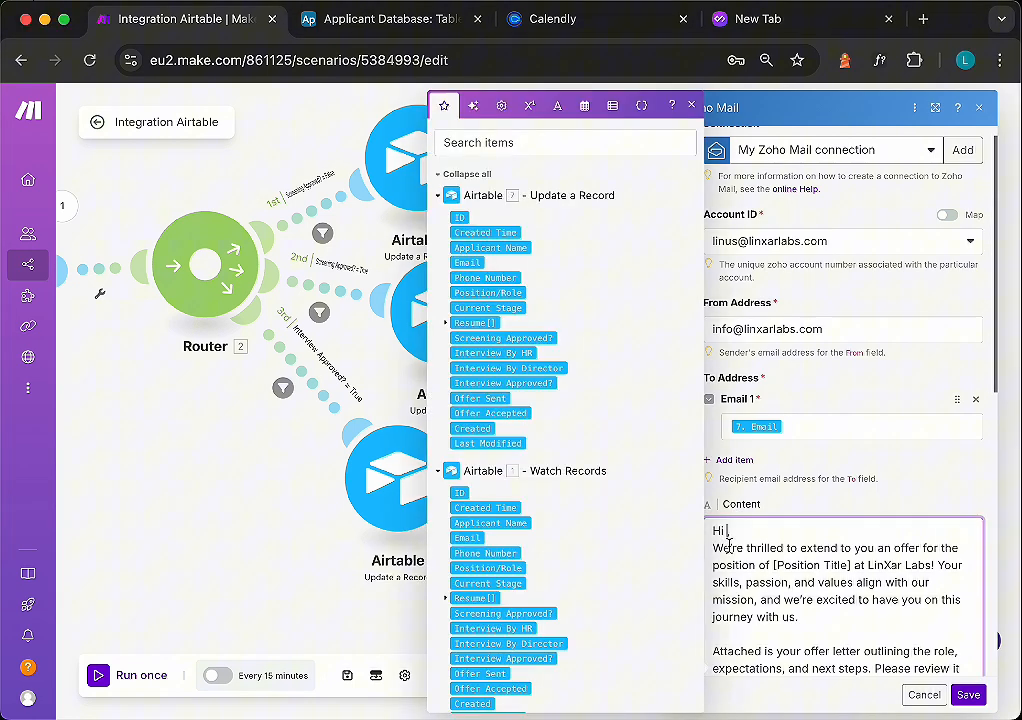
{"action": "left_click", "coordinate": [508, 247]}
{"action": "left_click", "coordinate": [849, 537]}
{"action": "key", "text": "Return"}
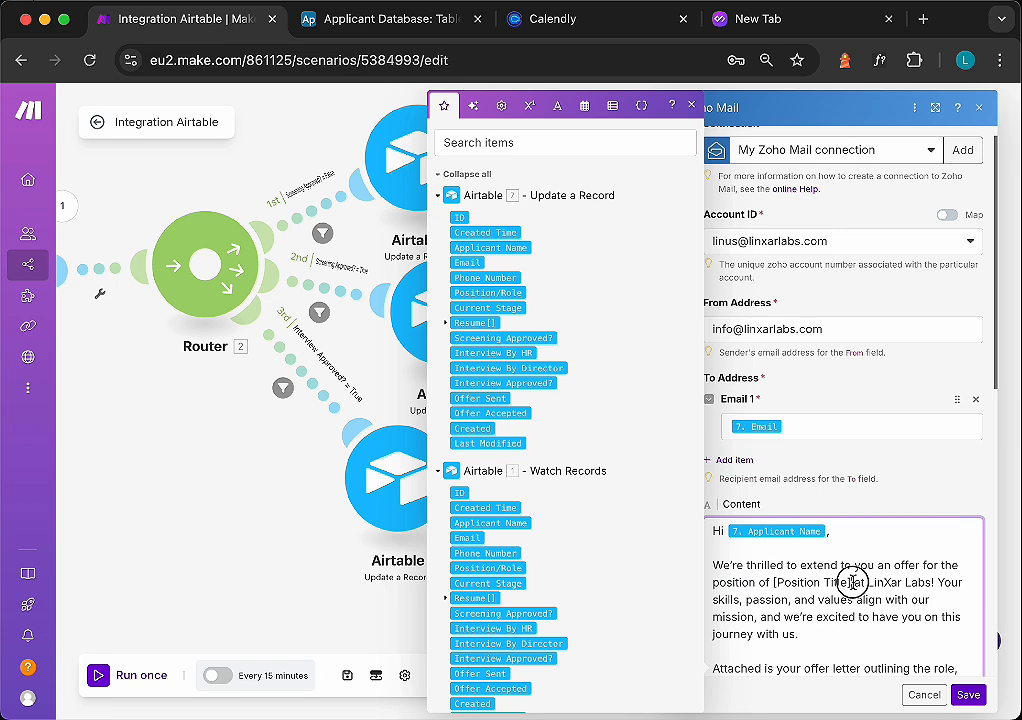
{"action": "left_click_drag", "start_coordinate": [851, 583], "coordinate": [773, 582]}
{"action": "key", "text": "BackSpace"}
{"action": "left_click", "coordinate": [500, 292]}
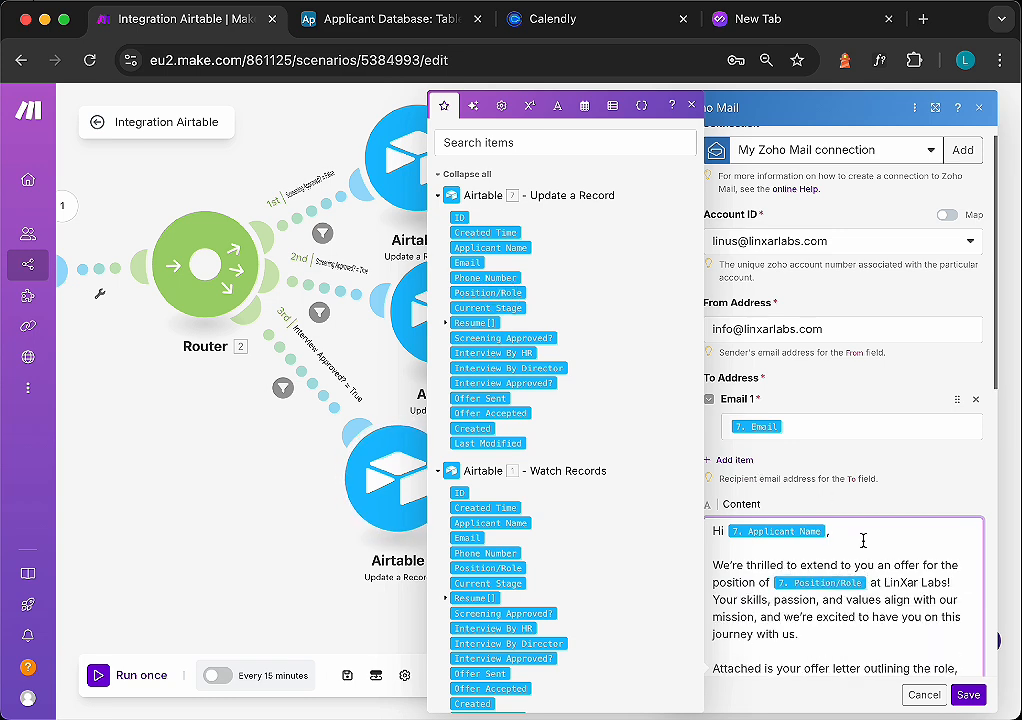
{"action": "left_click", "coordinate": [968, 695]}
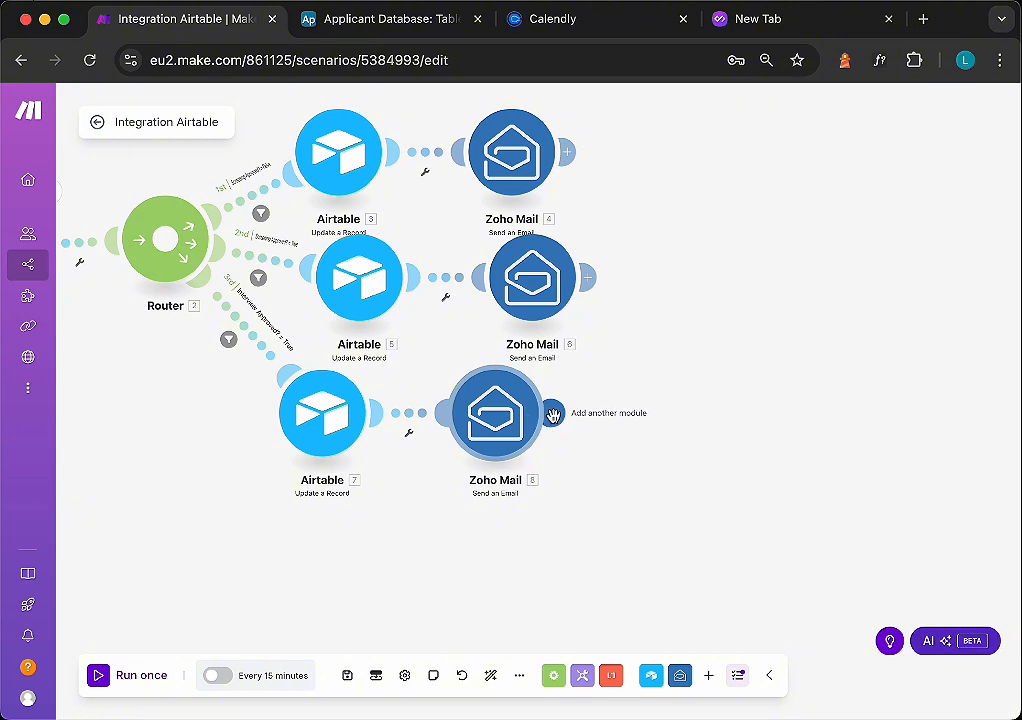
- Add an Airtable Update a Record module after the third route's Zoho Mail module
{"action": "left_click", "coordinate": [553, 414]}
{"action": "left_click", "coordinate": [758, 288]}
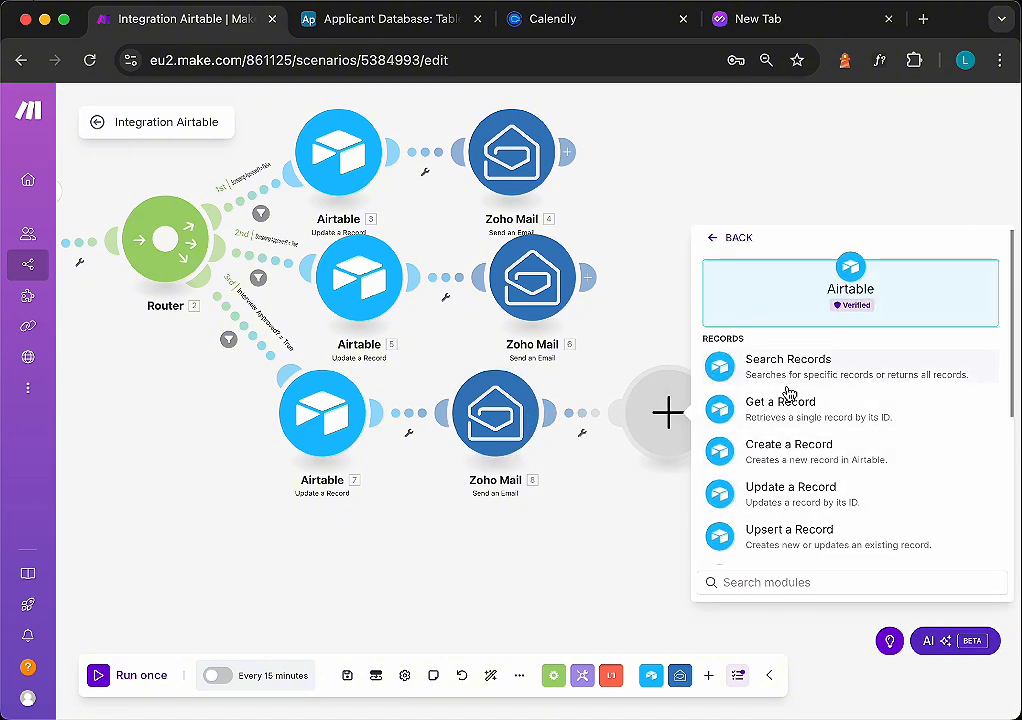
{"action": "left_click", "coordinate": [768, 497]}
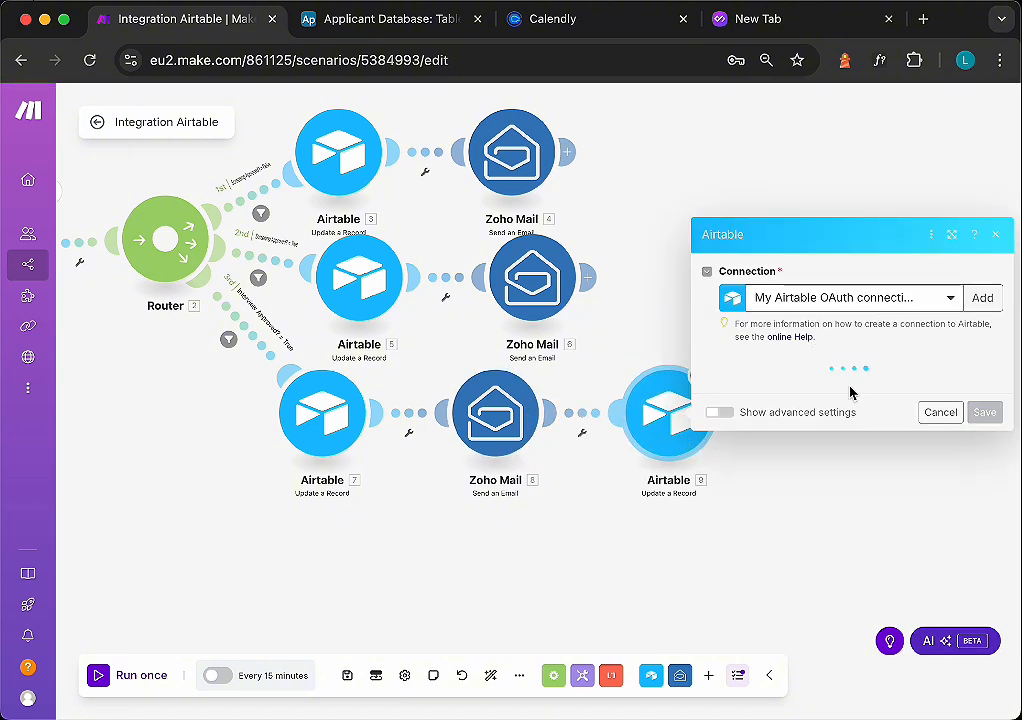
- Select the Applicant Database base and Table 1, and map the watched record's ID as the Record ID
{"action": "left_click", "coordinate": [790, 402]}
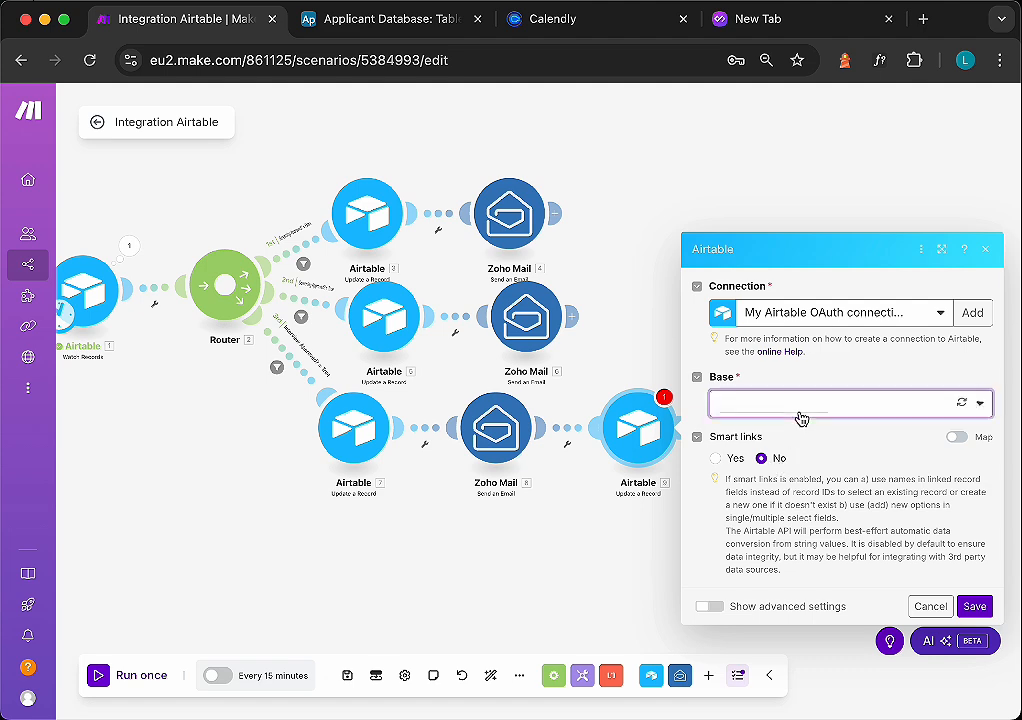
{"action": "left_click", "coordinate": [784, 429]}
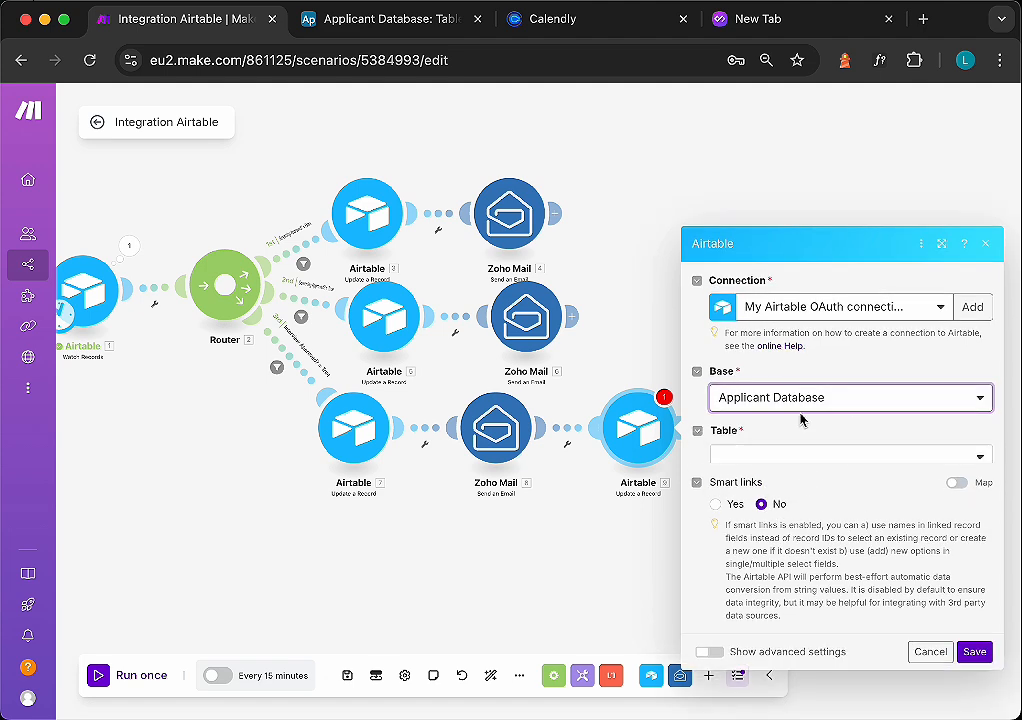
{"action": "left_click", "coordinate": [775, 440]}
{"action": "left_click", "coordinate": [805, 457]}
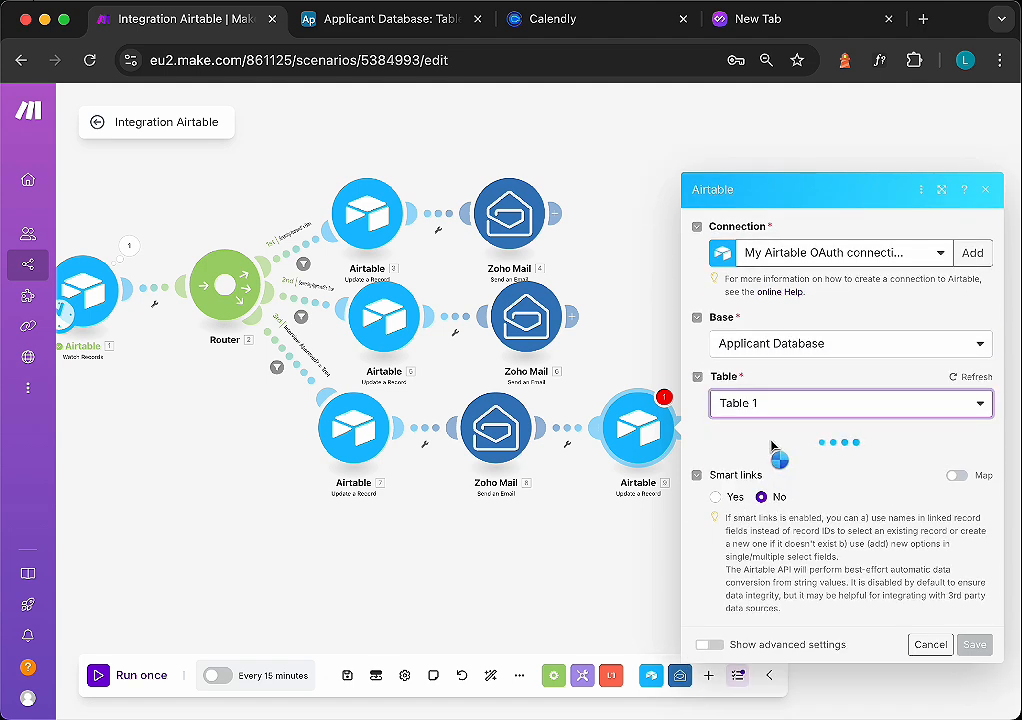
{"action": "left_click", "coordinate": [785, 384]}
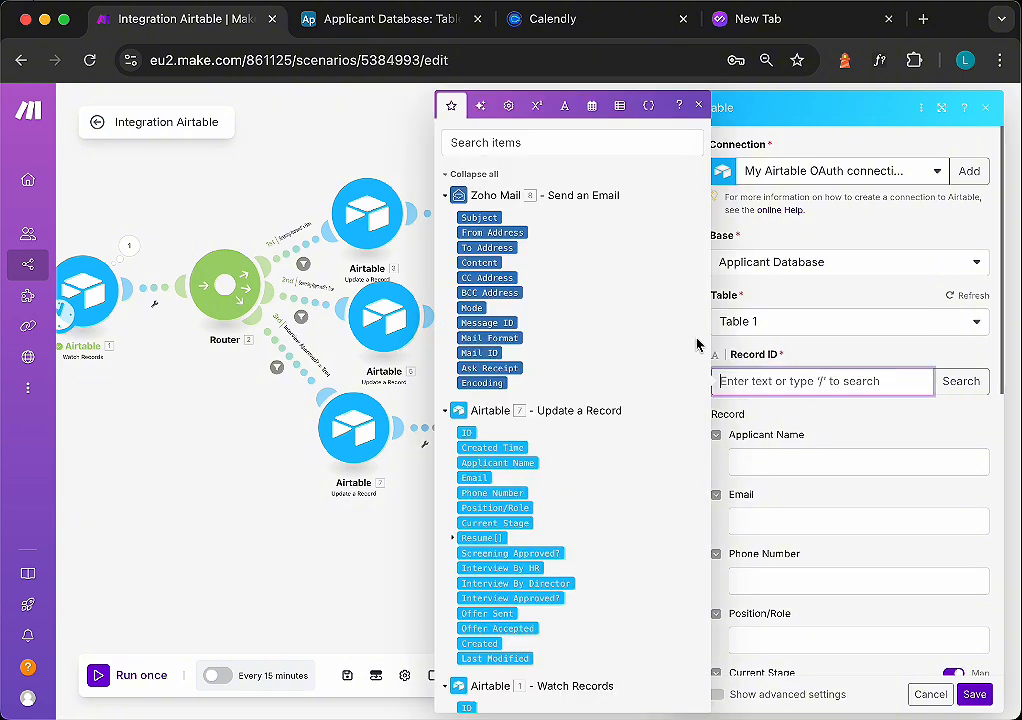
{"action": "left_click", "coordinate": [468, 432]}
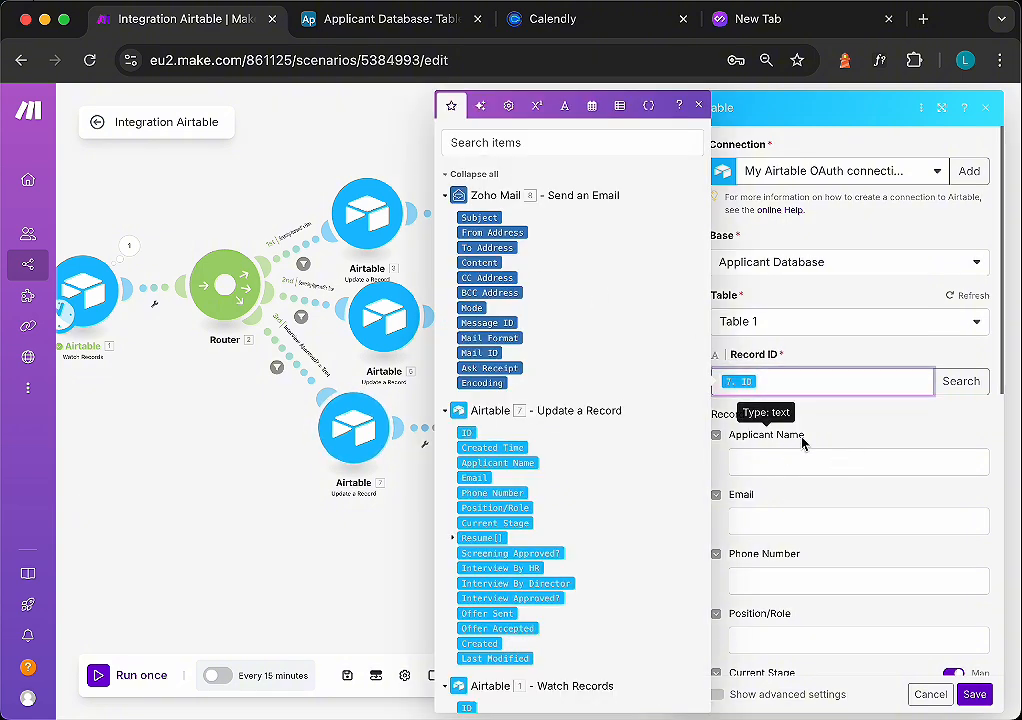
- Set Offer Sent to Yes and save the module
{"action": "left_click", "coordinate": [841, 431]}
{"action": "scroll", "coordinate": [841, 428], "scroll_direction": "down", "scroll_amount": 5}
{"action": "scroll", "coordinate": [841, 428], "scroll_direction": "down", "scroll_amount": 3}
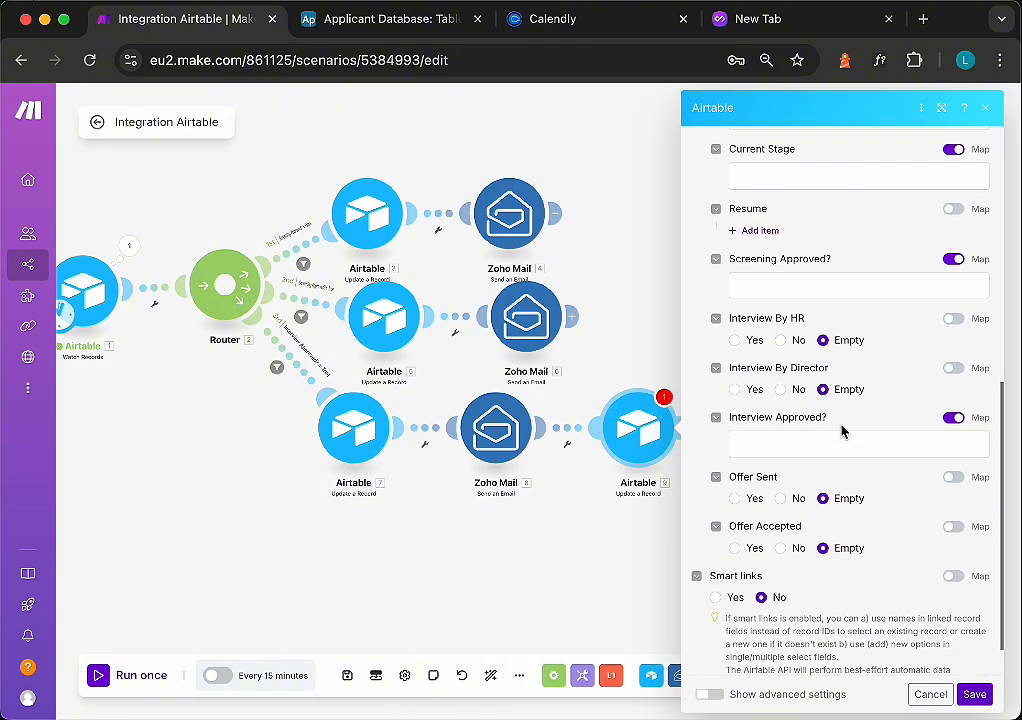
{"action": "left_click", "coordinate": [735, 498]}
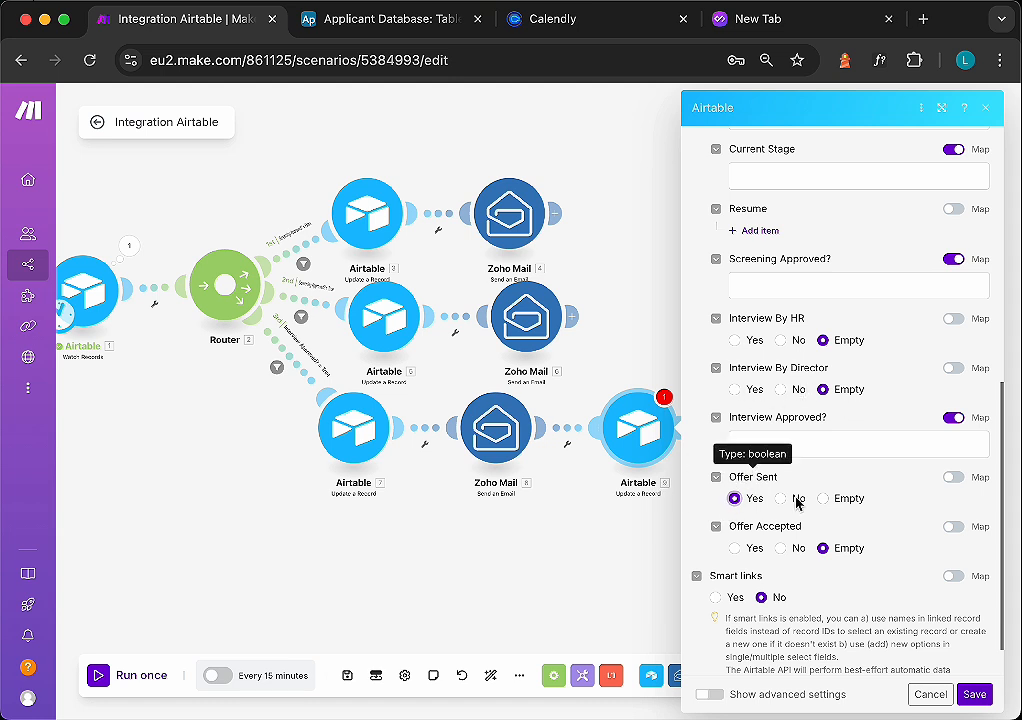
{"action": "left_click", "coordinate": [974, 694]}
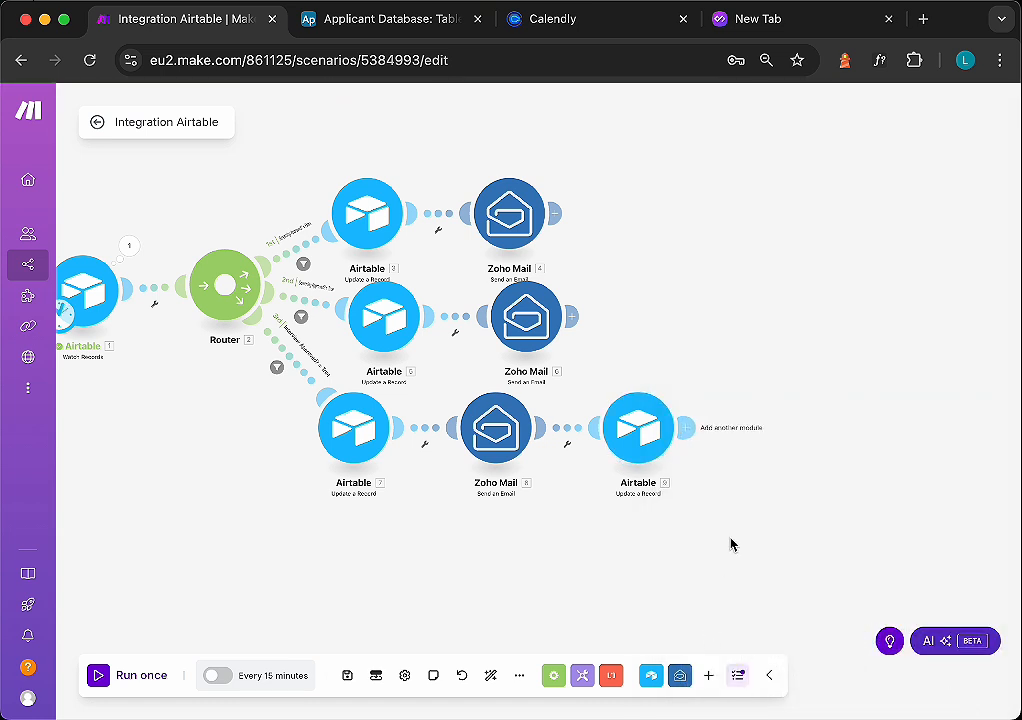
- Create a fourth route from the Router with an Airtable Update a Record module
{"action": "left_click_drag", "start_coordinate": [227, 334], "coordinate": [264, 538]}
{"action": "left_click", "coordinate": [371, 399]}
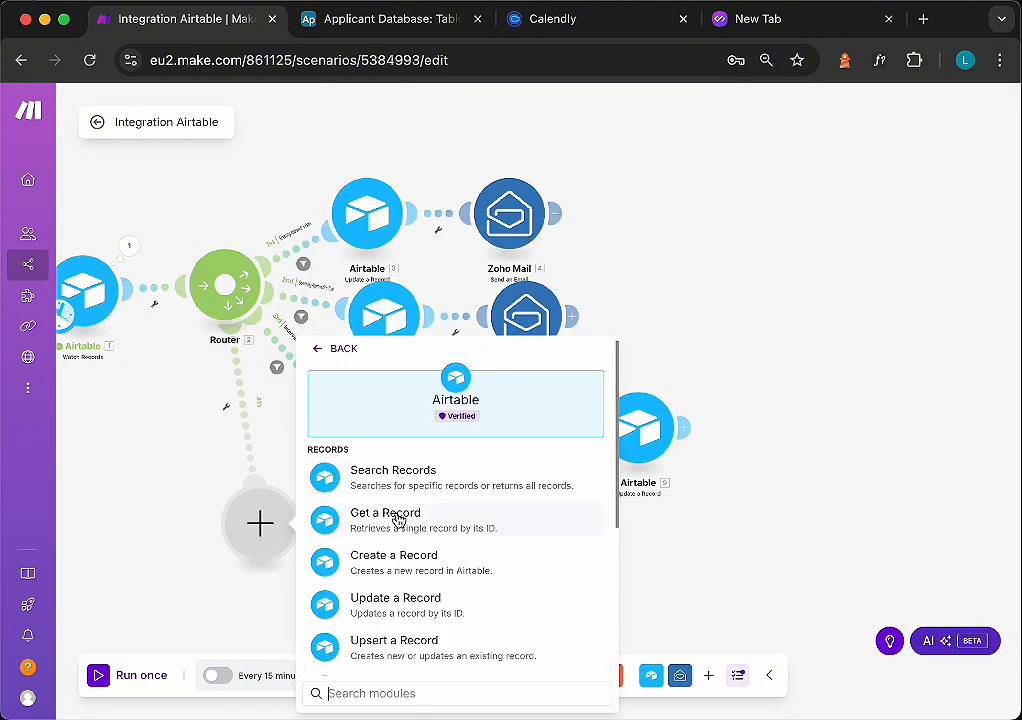
{"action": "left_click", "coordinate": [360, 606]}
- Open the filter setup on the fourth route
{"action": "left_click", "coordinate": [227, 407]}
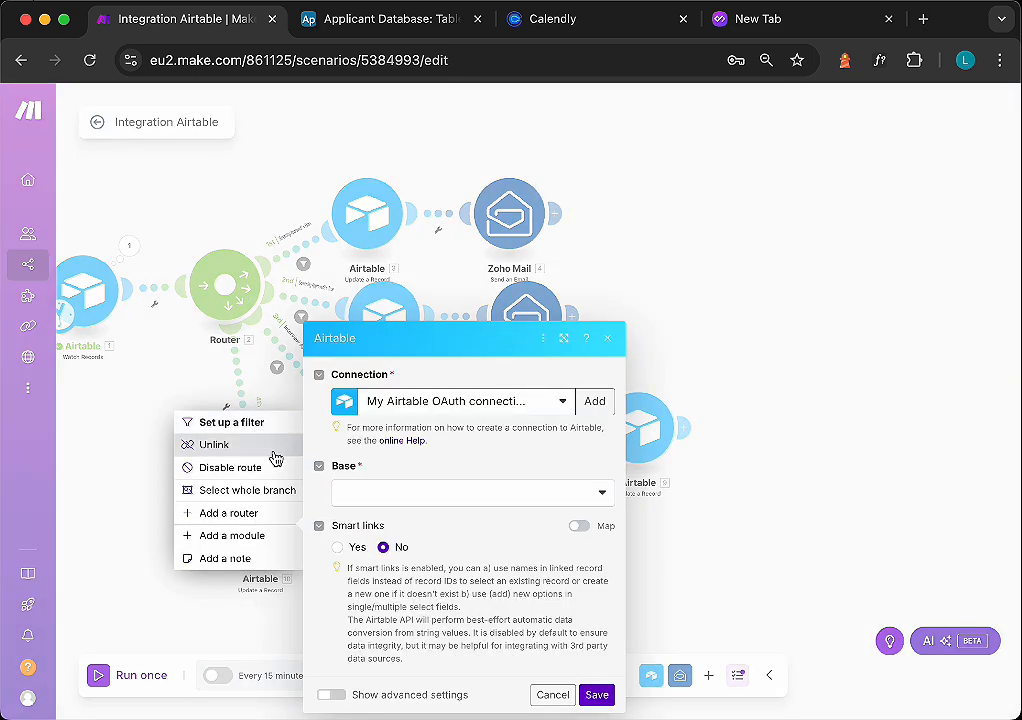
{"action": "left_click", "coordinate": [215, 424]}
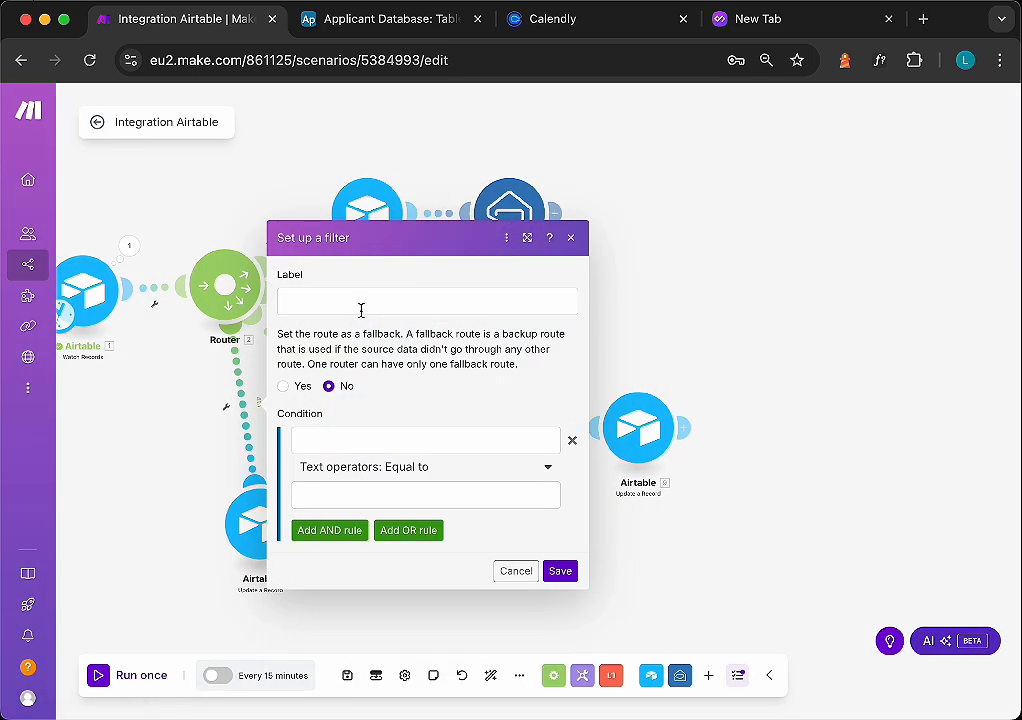
{"action": "left_click", "coordinate": [358, 301]}
{"action": "type", "text": "Hi [Applicant Name],"}
{"action": "key", "text": "super+a"}
{"action": "key", "text": "BackSpace"}
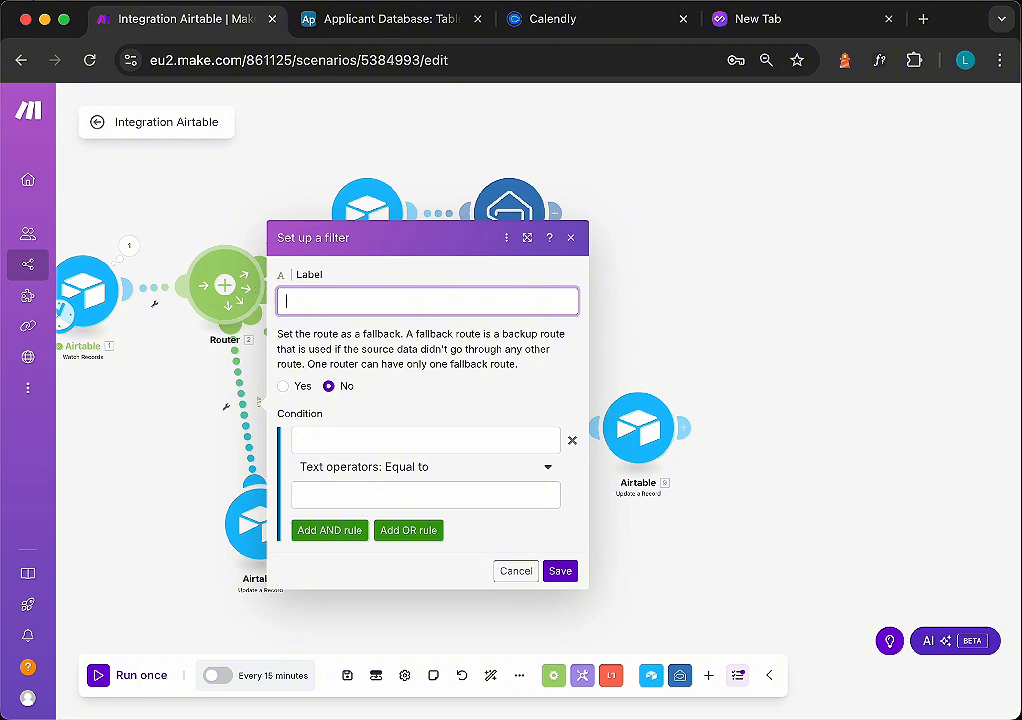
- Copy the Interview Approved? column name from the Applicant Database and label the filter "Interview Approved? = False"
{"action": "left_click", "coordinate": [400, 18]}
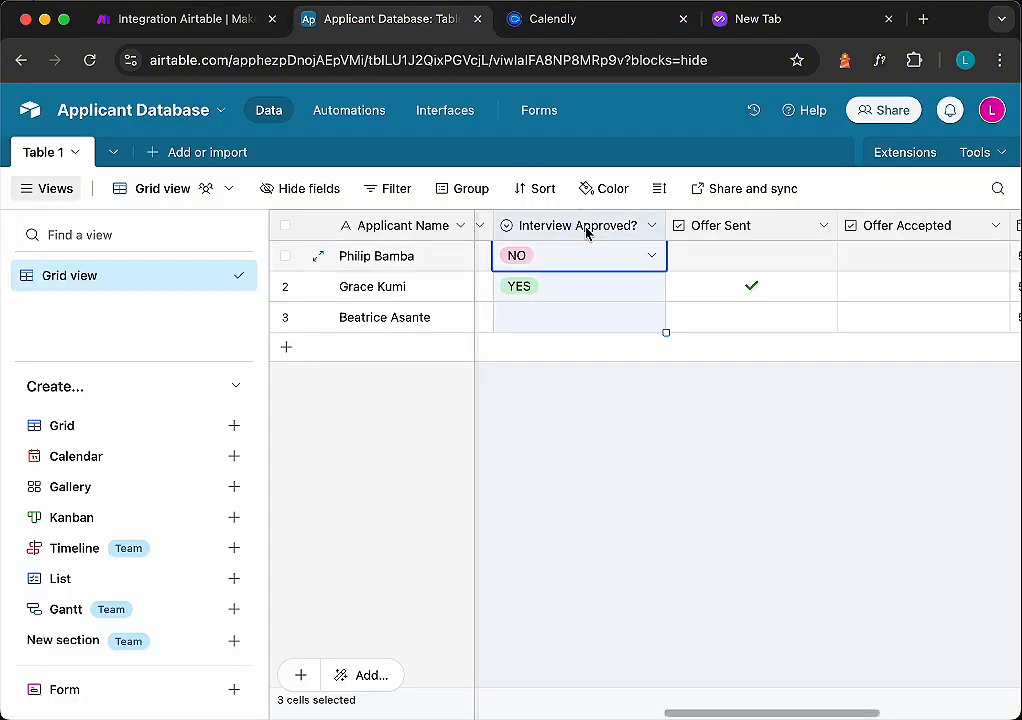
{"action": "double_click", "coordinate": [589, 228]}
{"action": "key", "text": "super+c"}
{"action": "left_click", "coordinate": [383, 411]}
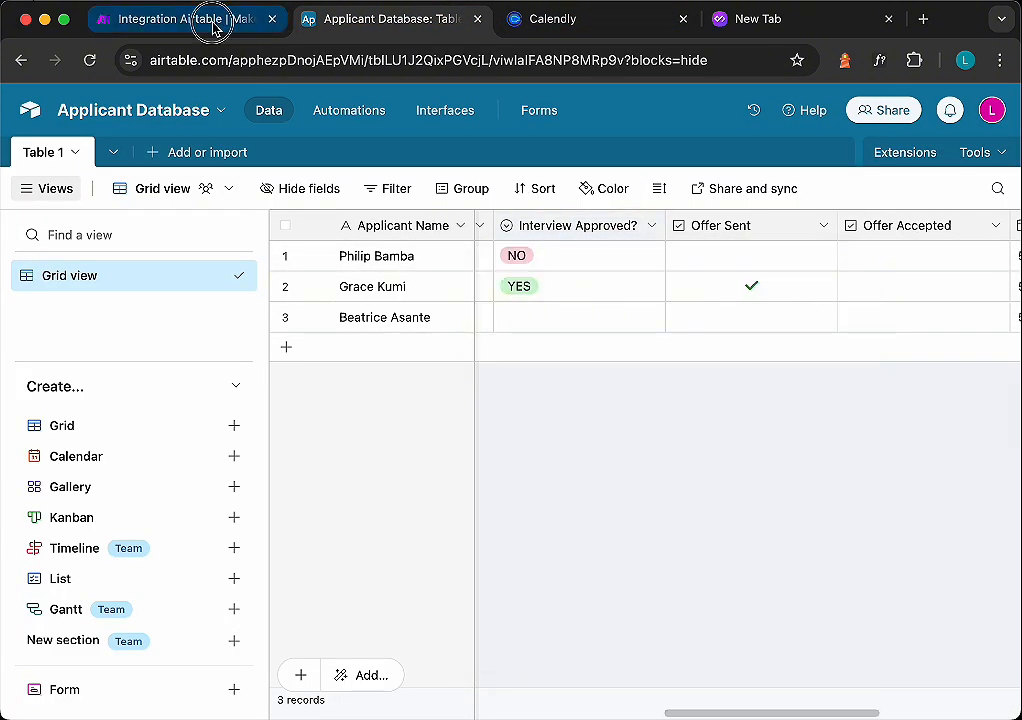
{"action": "left_click", "coordinate": [212, 24]}
{"action": "key", "text": "super+v"}
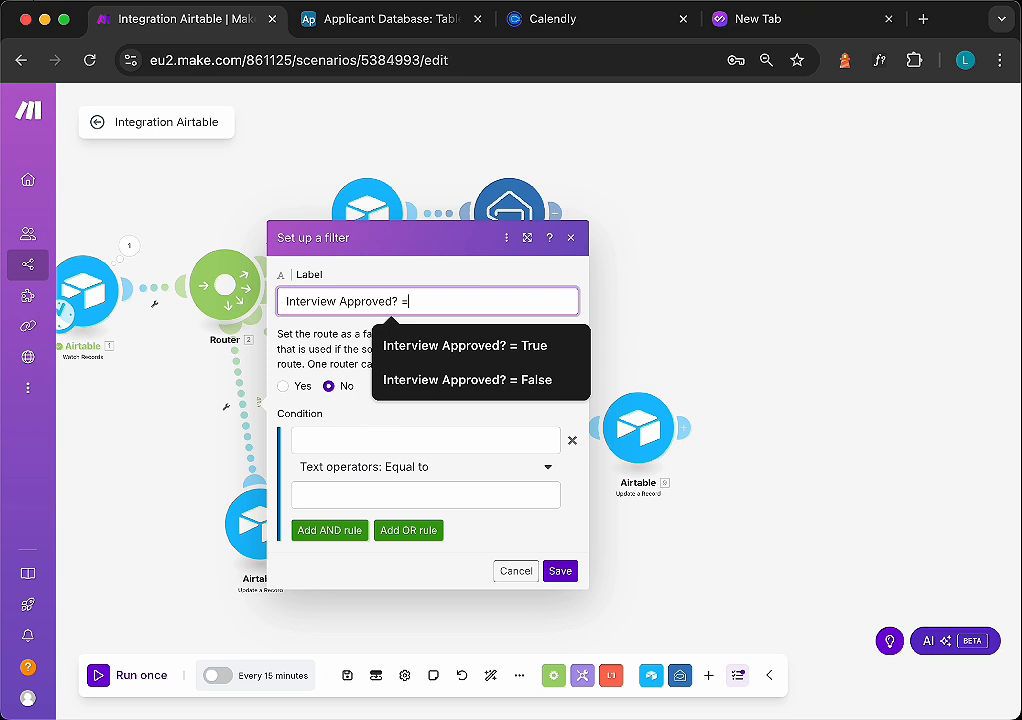
{"action": "type", "text": "="}
{"action": "left_click", "coordinate": [420, 381]}
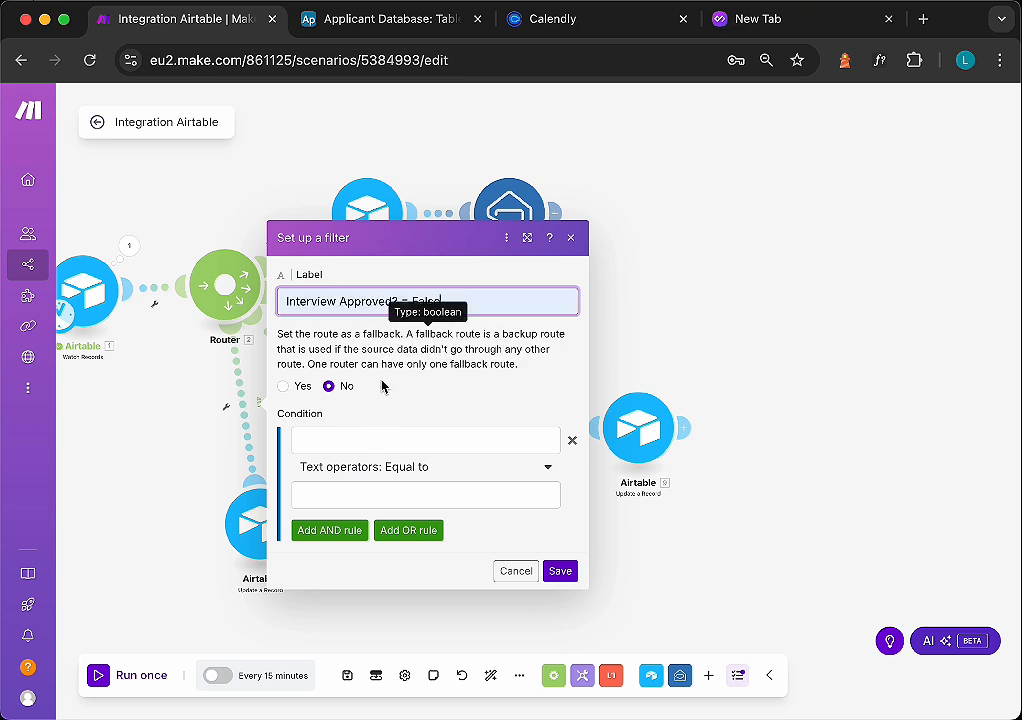
- Add a filter condition that Current Stage equals Interview, then add an AND rule
{"action": "left_click", "coordinate": [405, 439]}
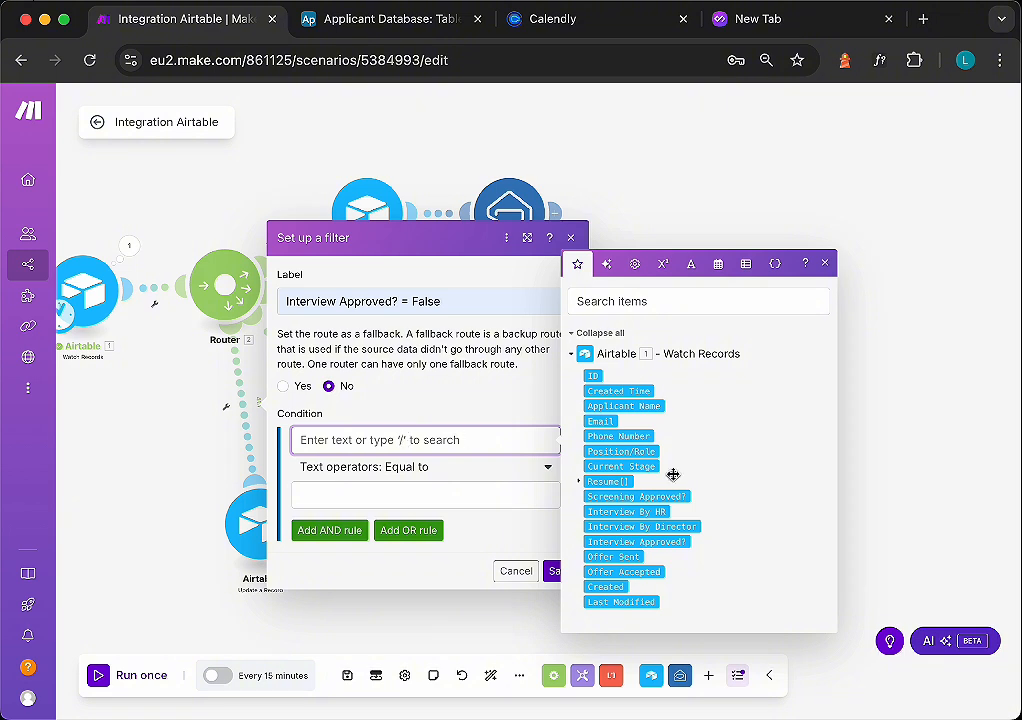
{"action": "left_click", "coordinate": [625, 467]}
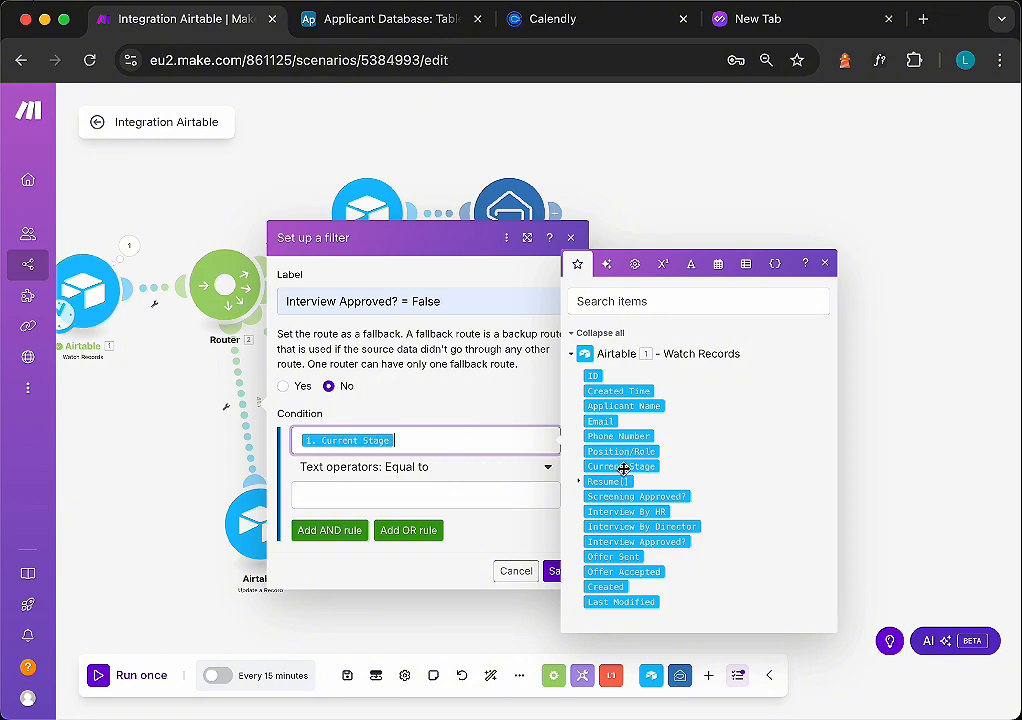
{"action": "left_click", "coordinate": [431, 496]}
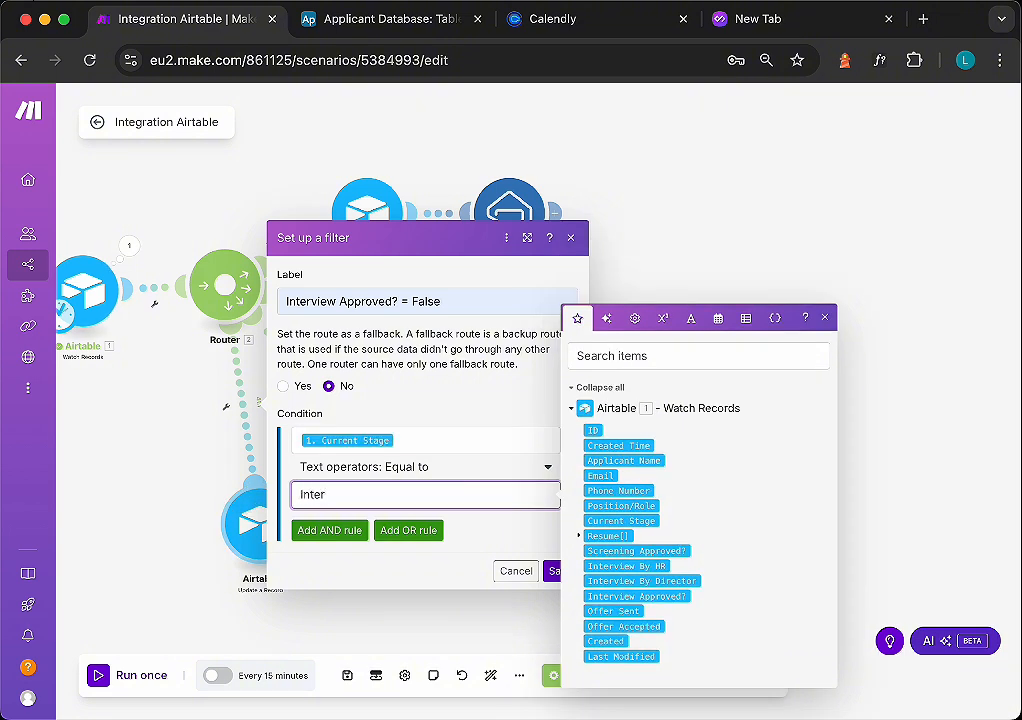
{"action": "left_click", "coordinate": [329, 530]}
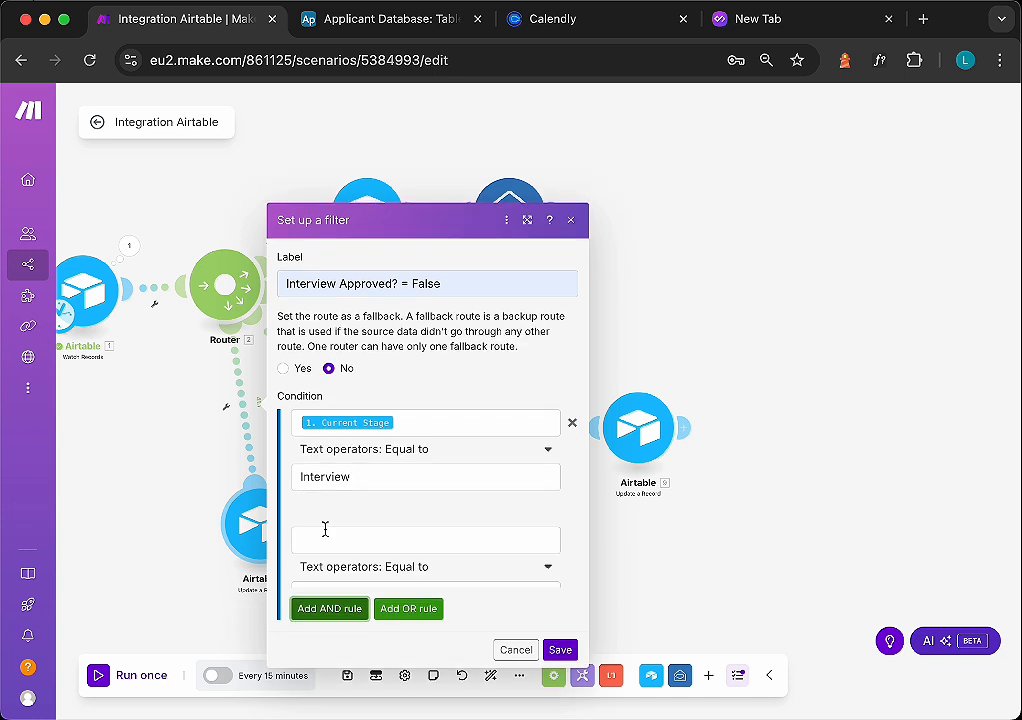
- Require Interview Approved? to equal NO in the second rule and save the filter
{"action": "left_click", "coordinate": [434, 499]}
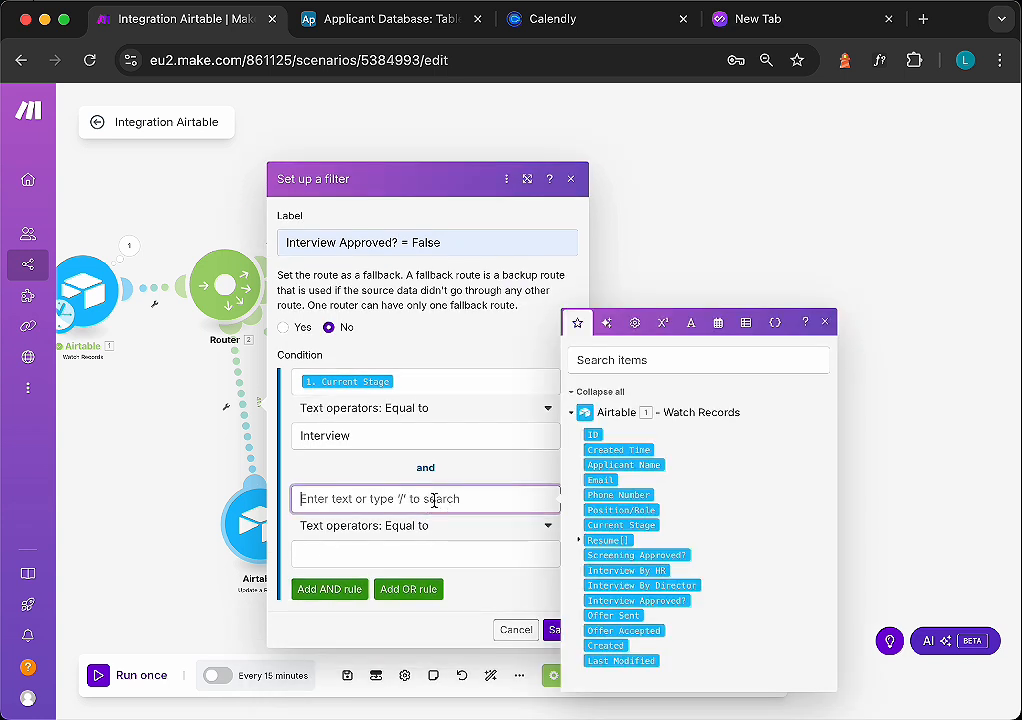
{"action": "left_click", "coordinate": [636, 600]}
{"action": "left_click", "coordinate": [475, 555]}
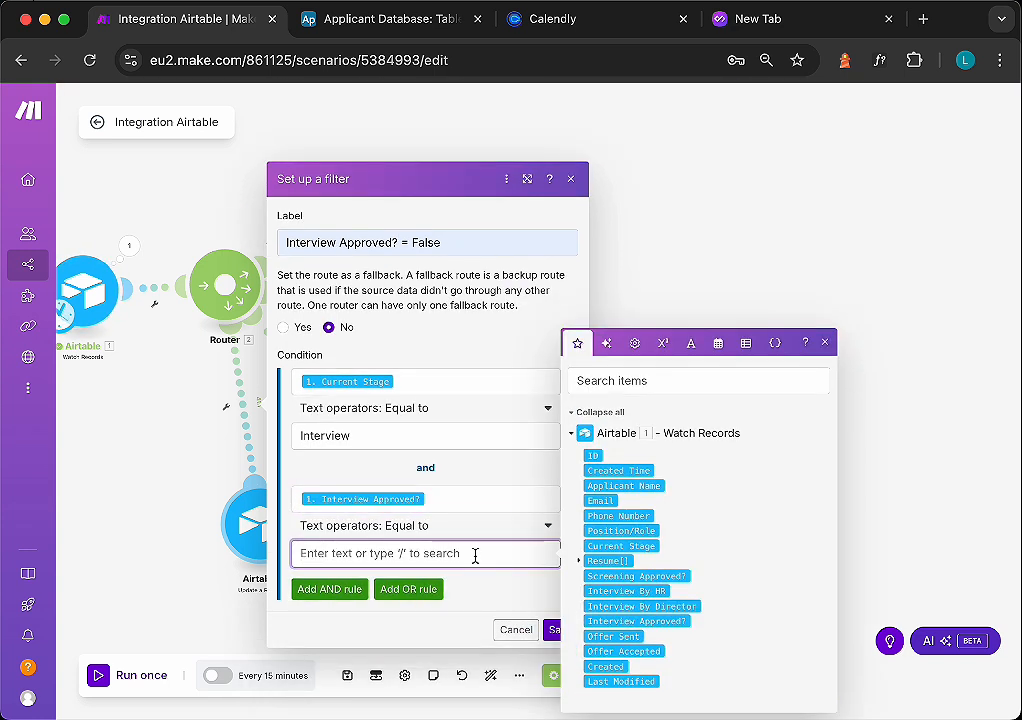
{"action": "type", "text": "NO"}
{"action": "left_click", "coordinate": [553, 629]}
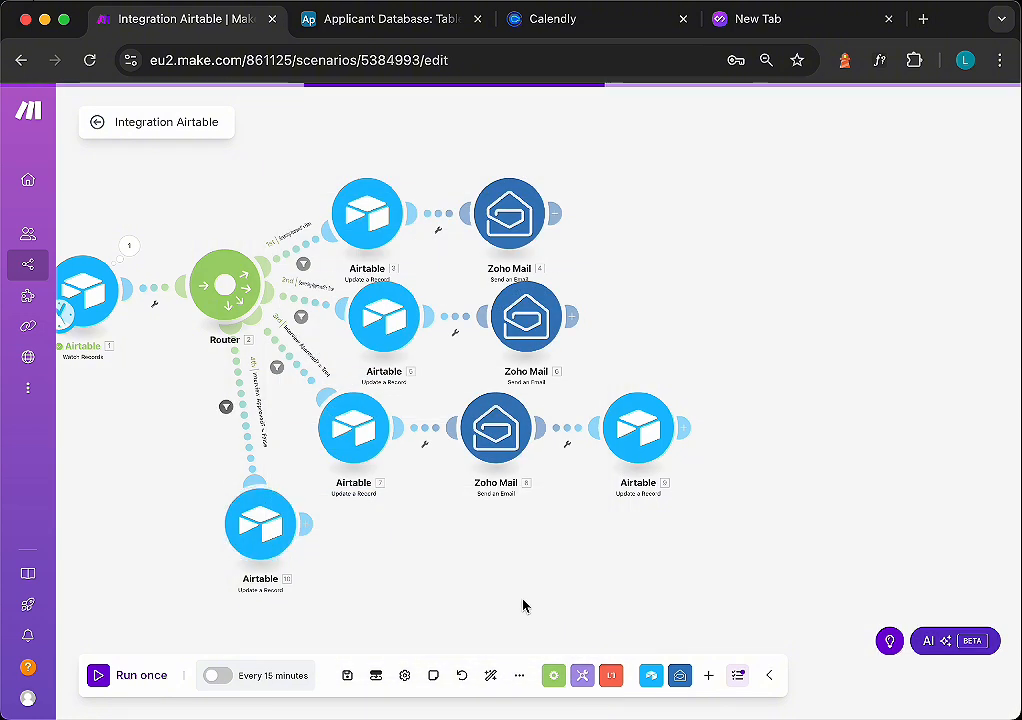
- Open the fourth route's Airtable module and select the Applicant Database base and Table 1
{"action": "left_click", "coordinate": [262, 524]}
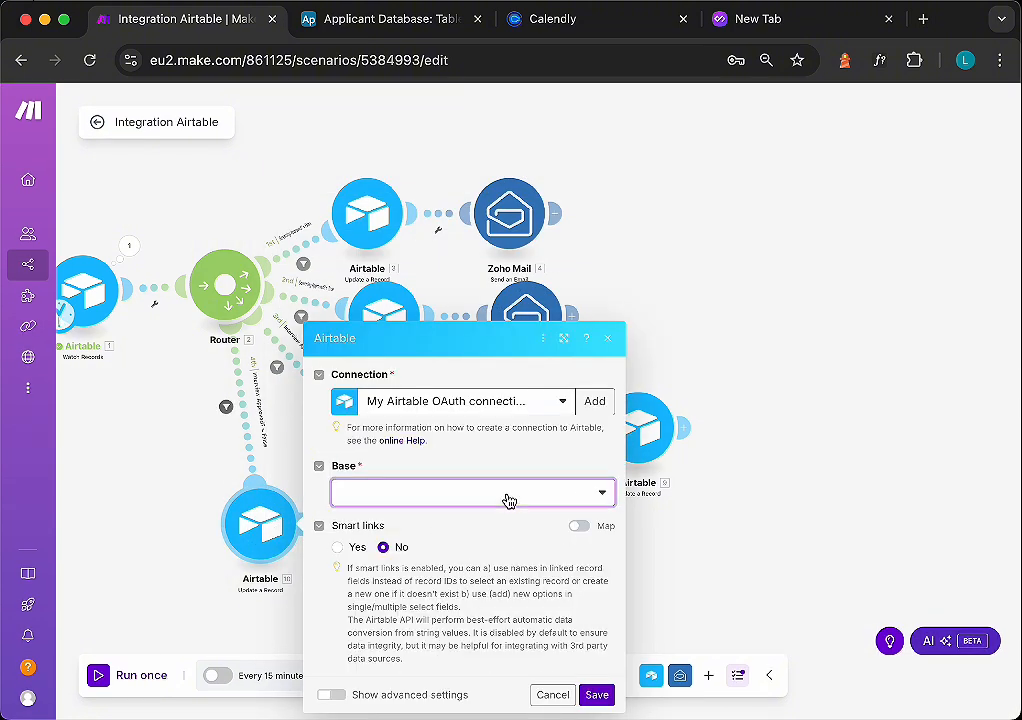
{"action": "left_click", "coordinate": [508, 492]}
{"action": "left_click", "coordinate": [424, 520]}
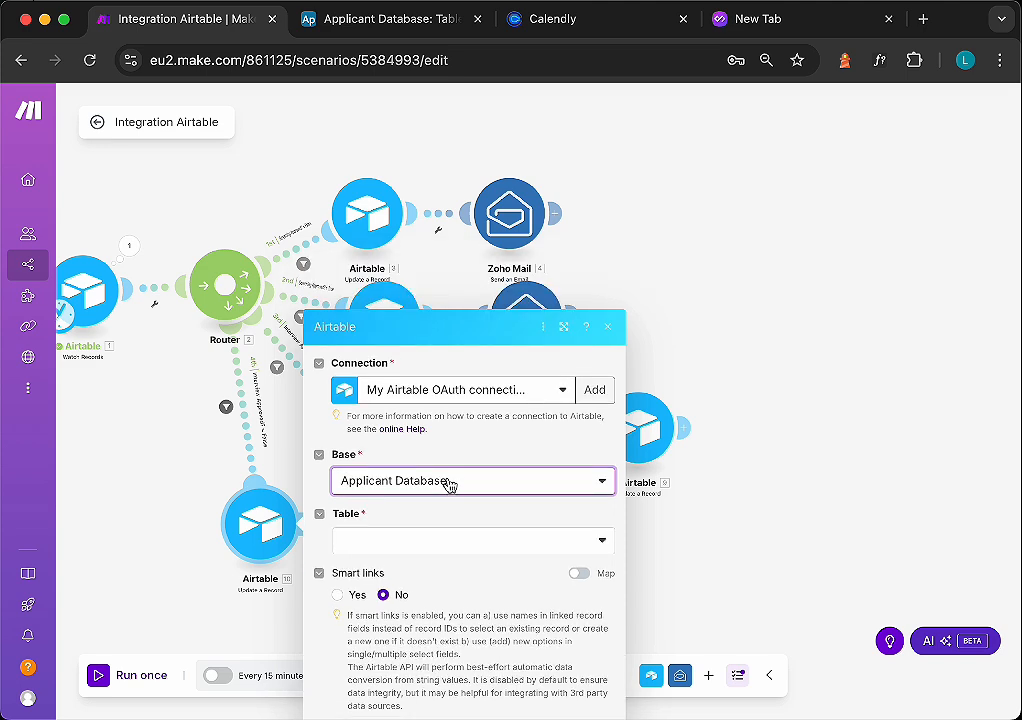
{"action": "left_click", "coordinate": [418, 497]}
{"action": "left_click", "coordinate": [400, 520]}
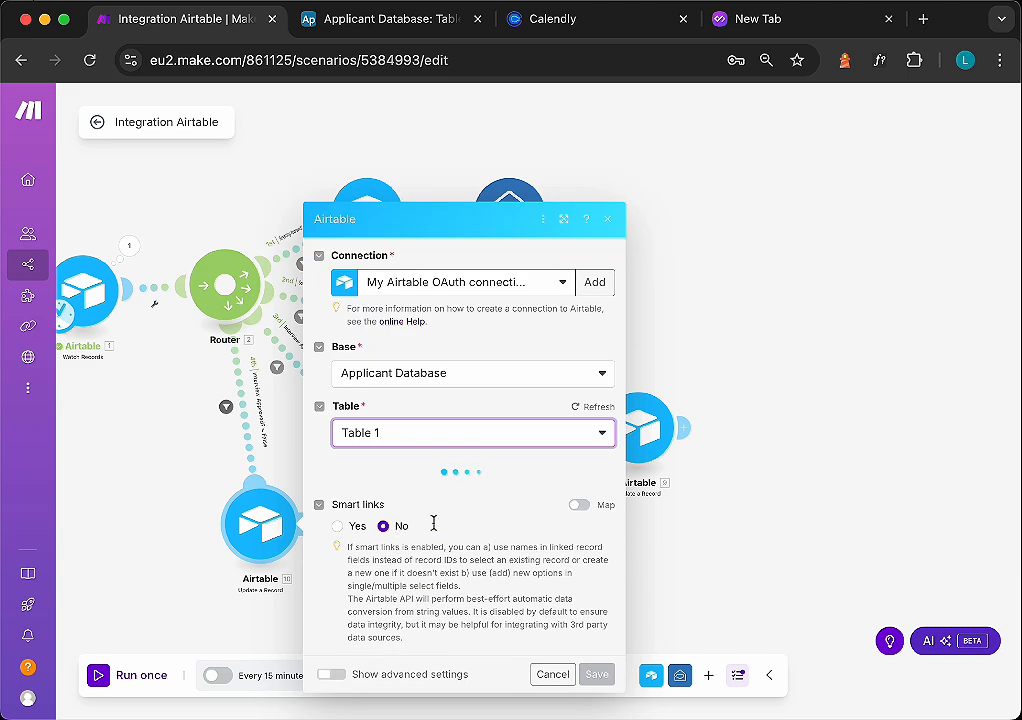
- Switch Current Stage from mapping to the option list and set it to Rejected
{"action": "scroll", "coordinate": [424, 555], "scroll_direction": "down", "scroll_amount": 5}
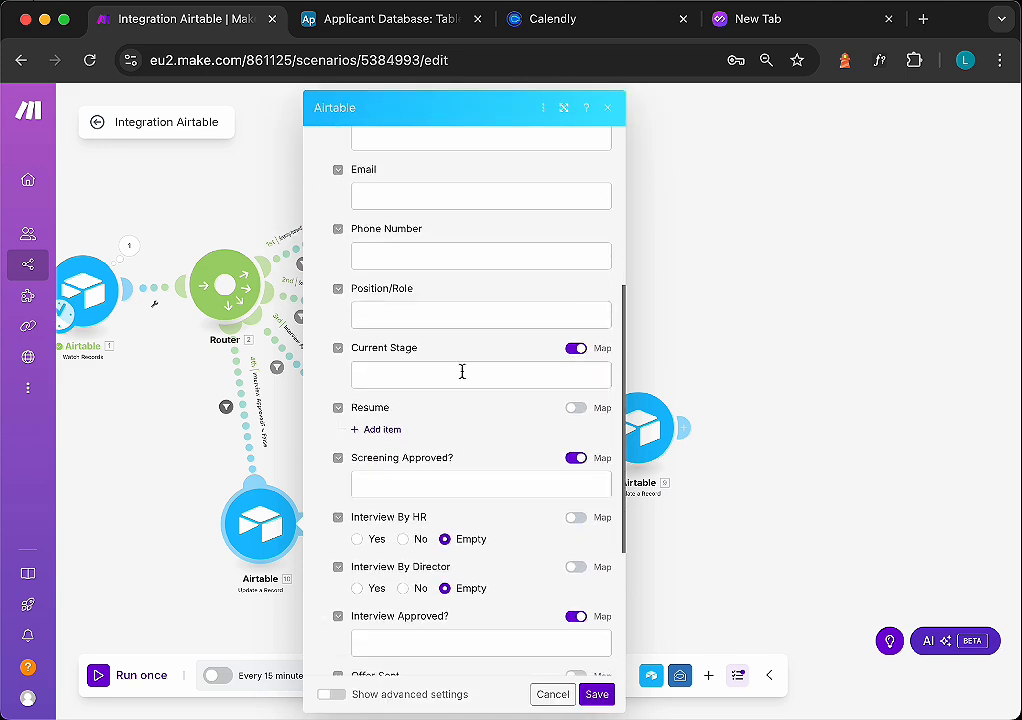
{"action": "left_click", "coordinate": [462, 373]}
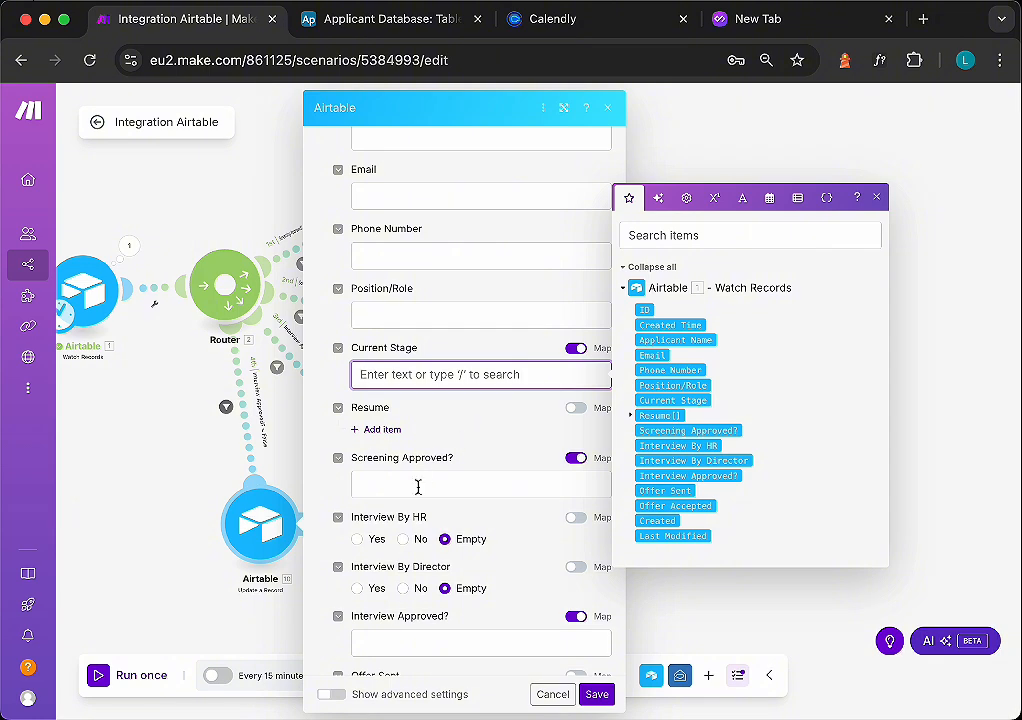
{"action": "scroll", "coordinate": [421, 483], "scroll_direction": "down", "scroll_amount": 2}
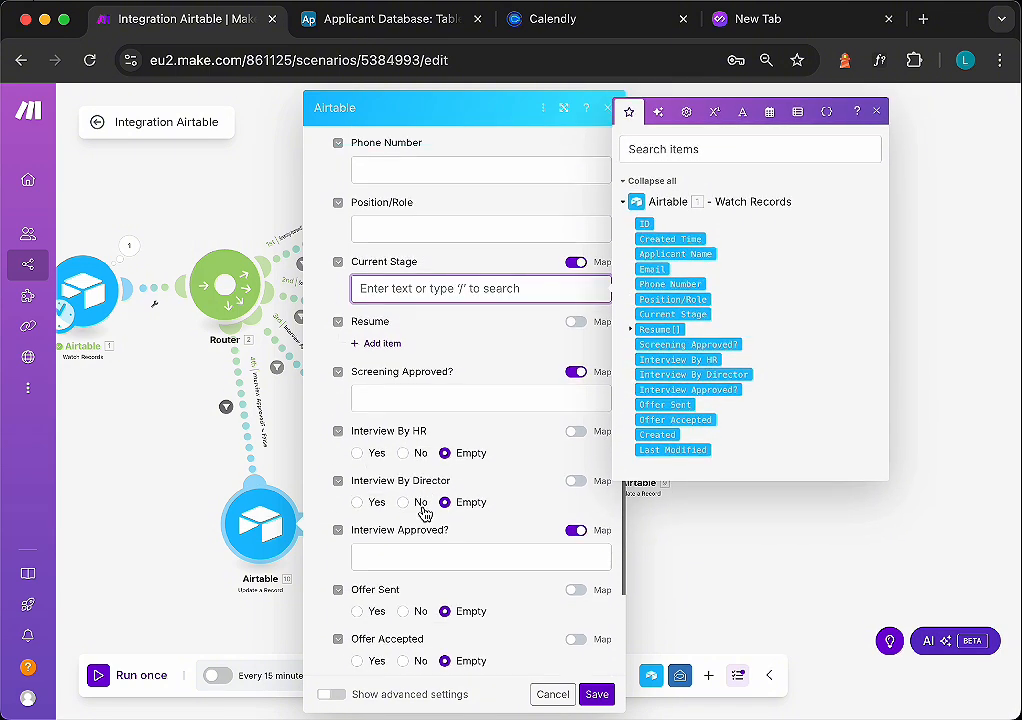
{"action": "scroll", "coordinate": [420, 545], "scroll_direction": "up", "scroll_amount": 1}
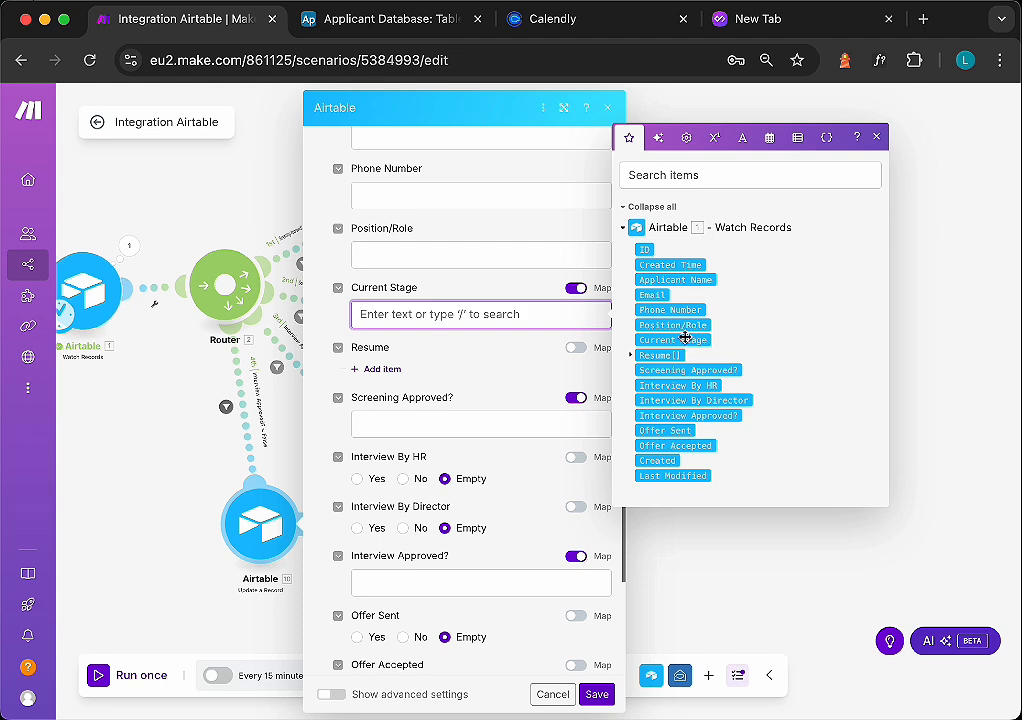
{"action": "left_click", "coordinate": [576, 287]}
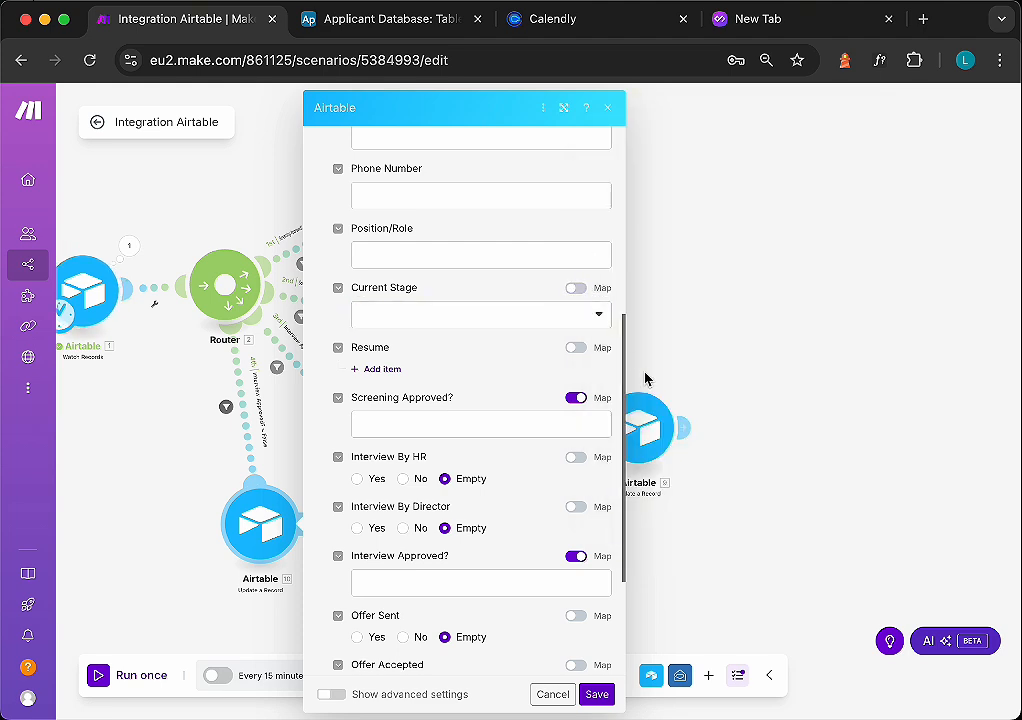
{"action": "left_click", "coordinate": [584, 315]}
{"action": "left_click", "coordinate": [381, 412]}
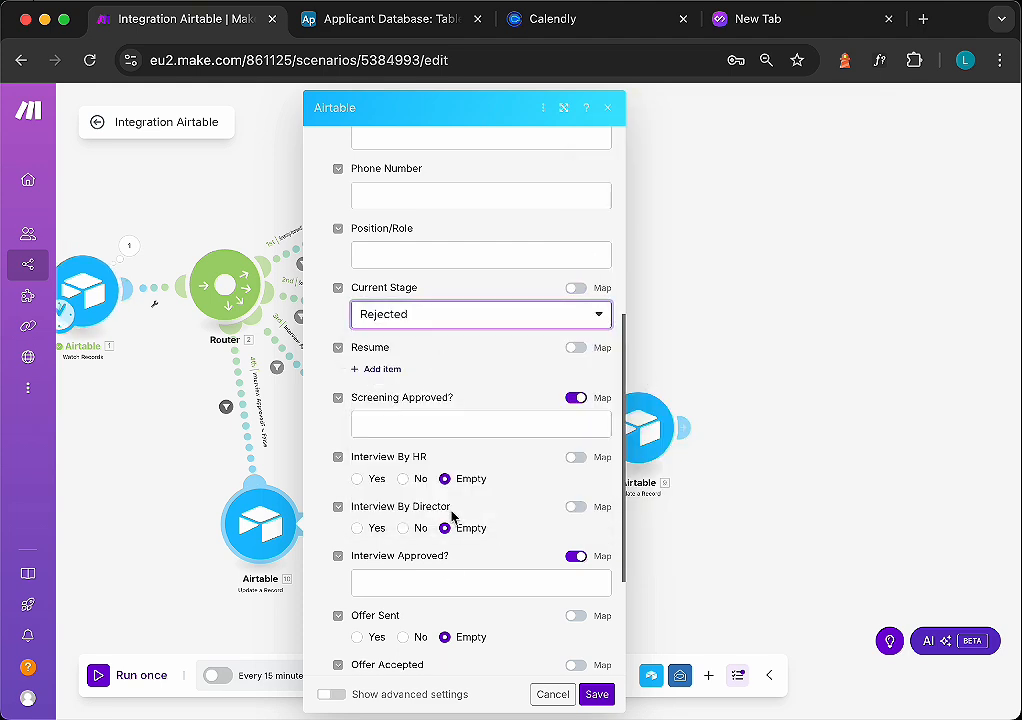
{"action": "scroll", "coordinate": [458, 470], "scroll_direction": "down", "scroll_amount": 3}
{"action": "scroll", "coordinate": [457, 468], "scroll_direction": "down", "scroll_amount": 1}
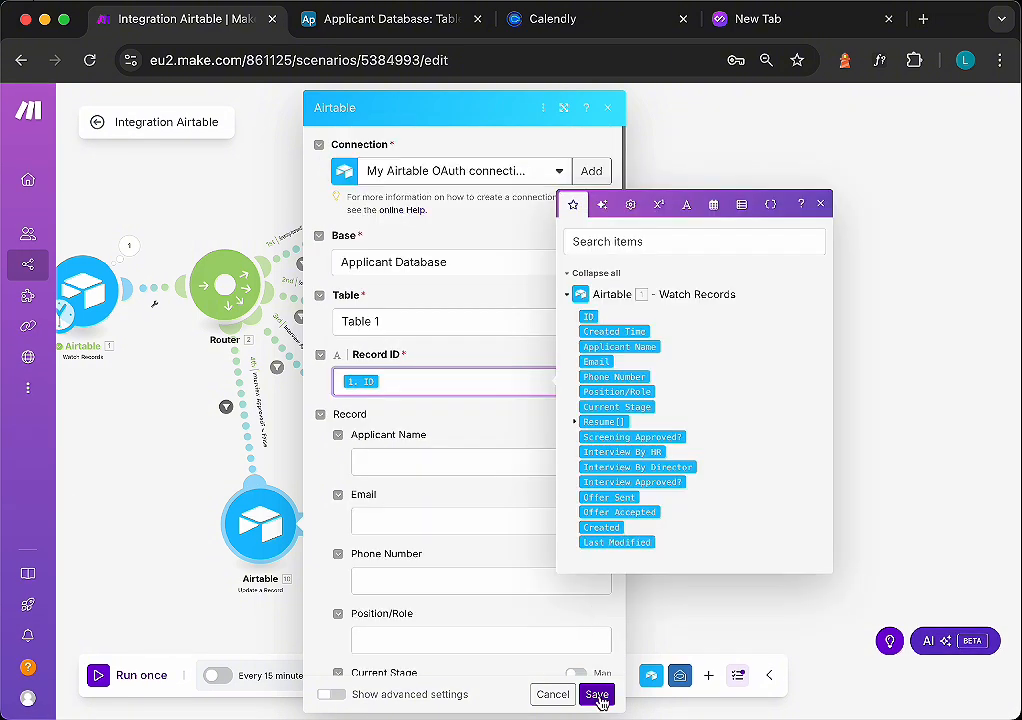
- Save the Airtable module and add a Zoho Mail Send an Email module after it on the fourth route
{"action": "left_click", "coordinate": [600, 703]}
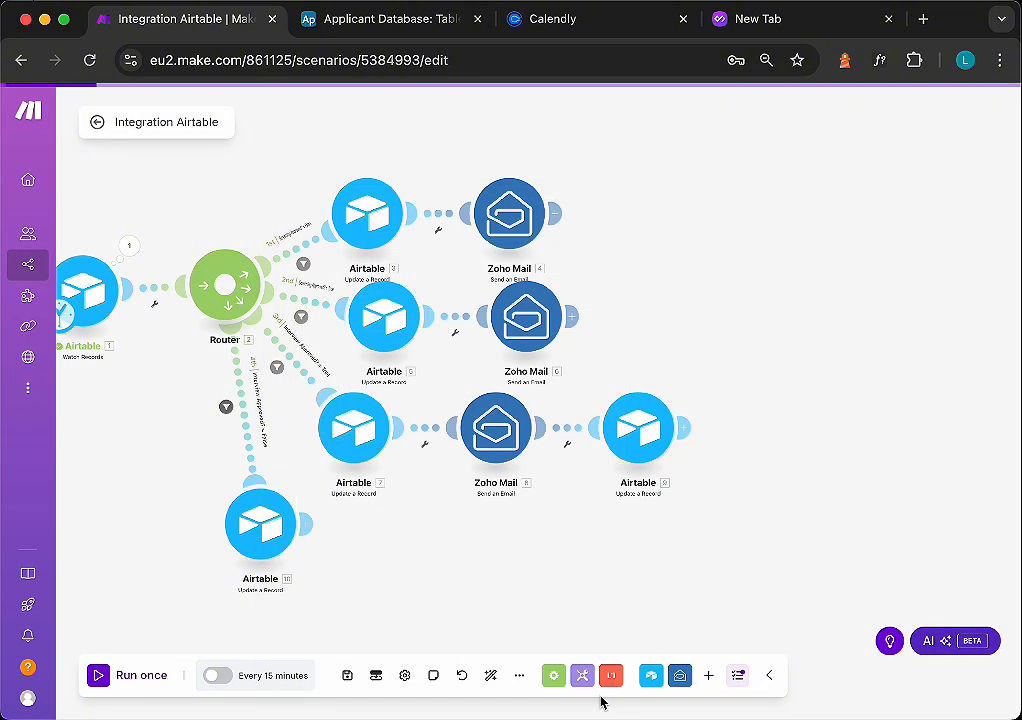
{"action": "left_click", "coordinate": [313, 518]}
{"action": "left_click", "coordinate": [470, 436]}
{"action": "left_click", "coordinate": [529, 515]}
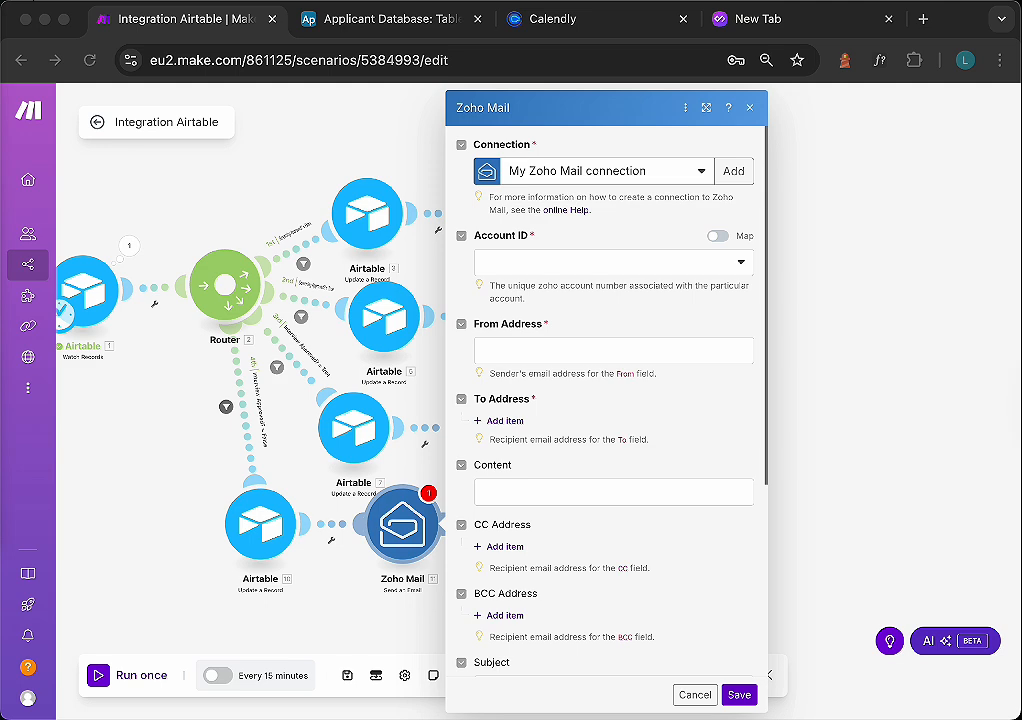
- Select the Zoho Mail account and set the From Address to the company's info e-mail address
{"action": "left_click", "coordinate": [611, 262]}
{"action": "left_click", "coordinate": [559, 288]}
{"action": "left_click", "coordinate": [571, 350]}
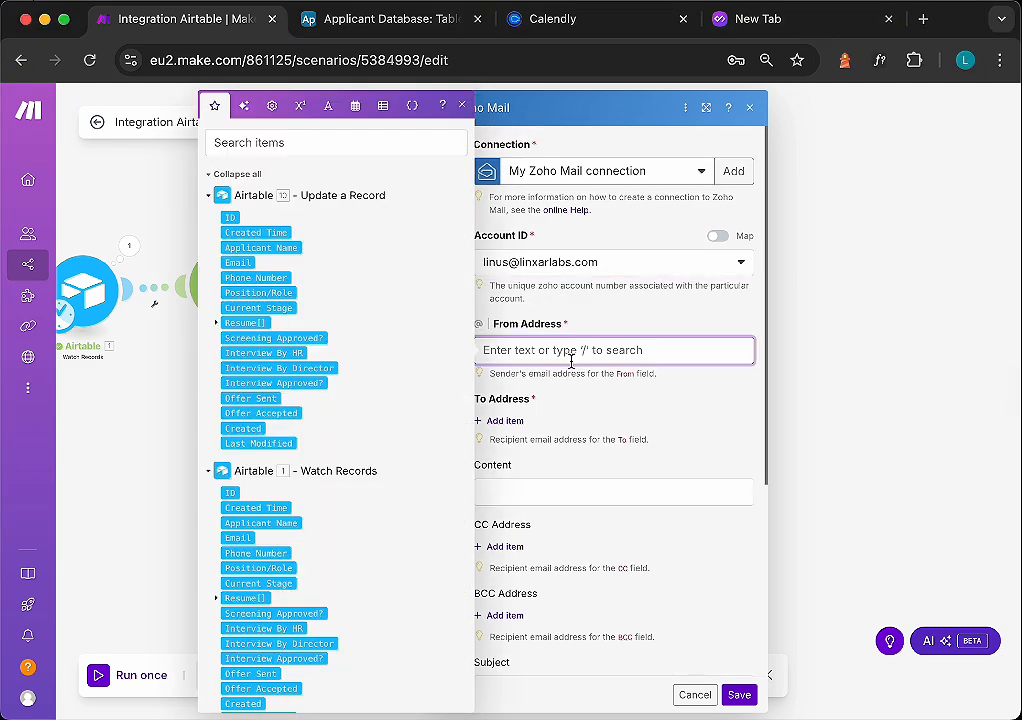
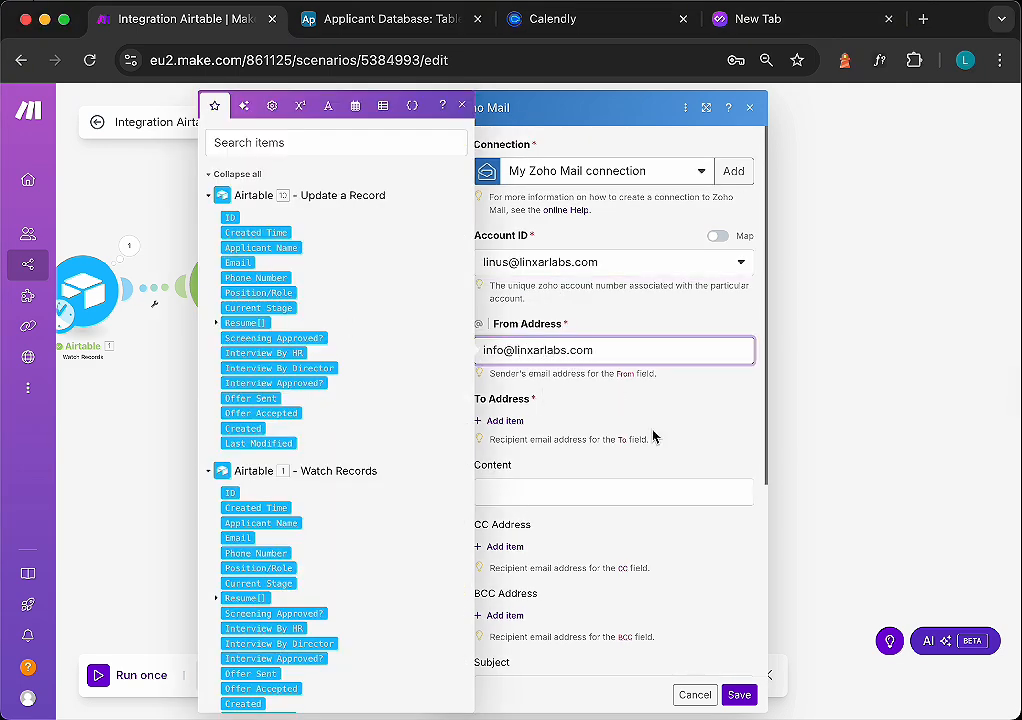
- Add a To Address item mapped to Email from the Watch Records module
{"action": "left_click", "coordinate": [504, 420]}
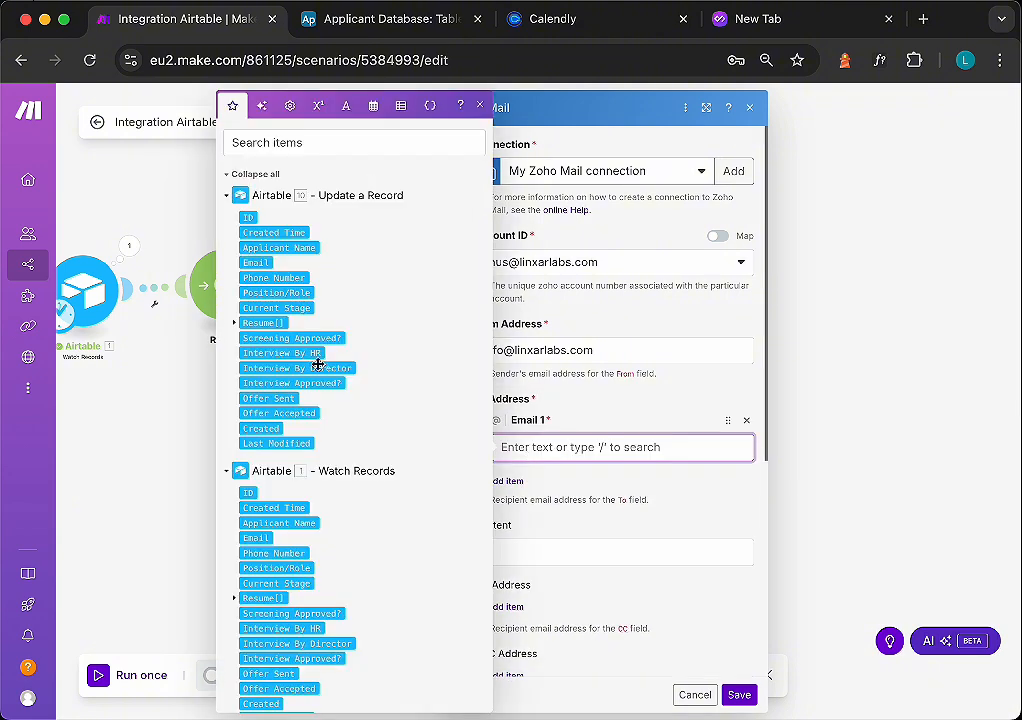
{"action": "left_click", "coordinate": [262, 538]}
{"action": "scroll", "coordinate": [626, 522], "scroll_direction": "down", "scroll_amount": 1}
- Set the email subject to Thank You for Interviewing with LinXar Labs
{"action": "left_click", "coordinate": [600, 481]}
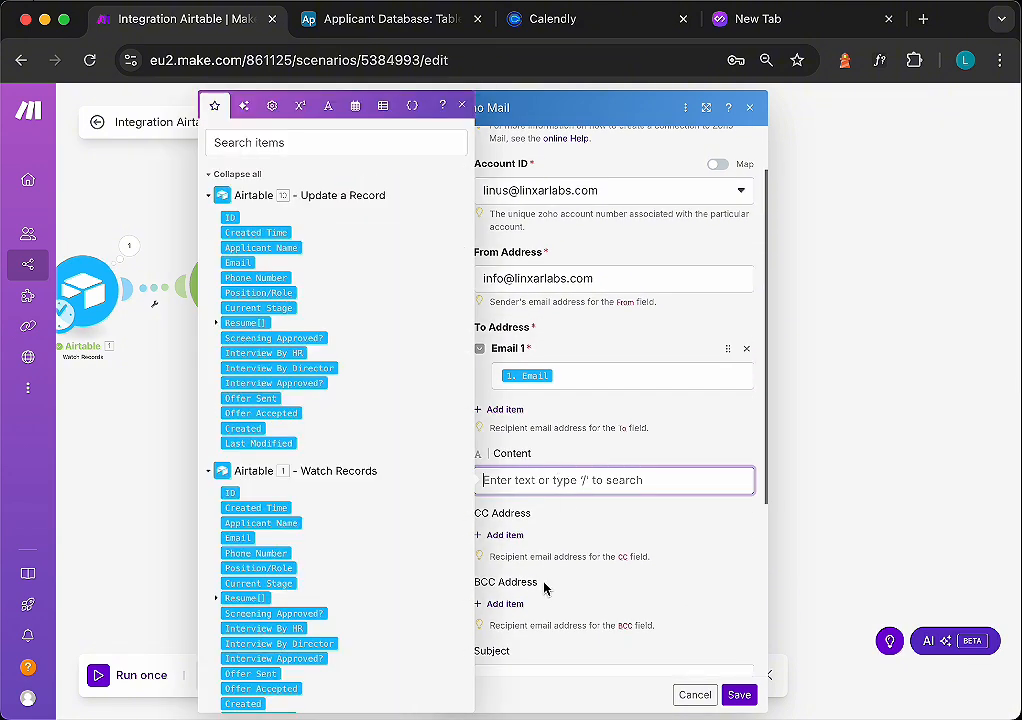
{"action": "type", "text": "Thank You for Interviewing with LinXar Labs"}
{"action": "key", "text": "ctrl+a"}
{"action": "key", "text": "cmd+x"}
{"action": "scroll", "coordinate": [634, 560], "scroll_direction": "down", "scroll_amount": 2}
{"action": "left_click", "coordinate": [630, 540]}
{"action": "key", "text": "cmd+v"}
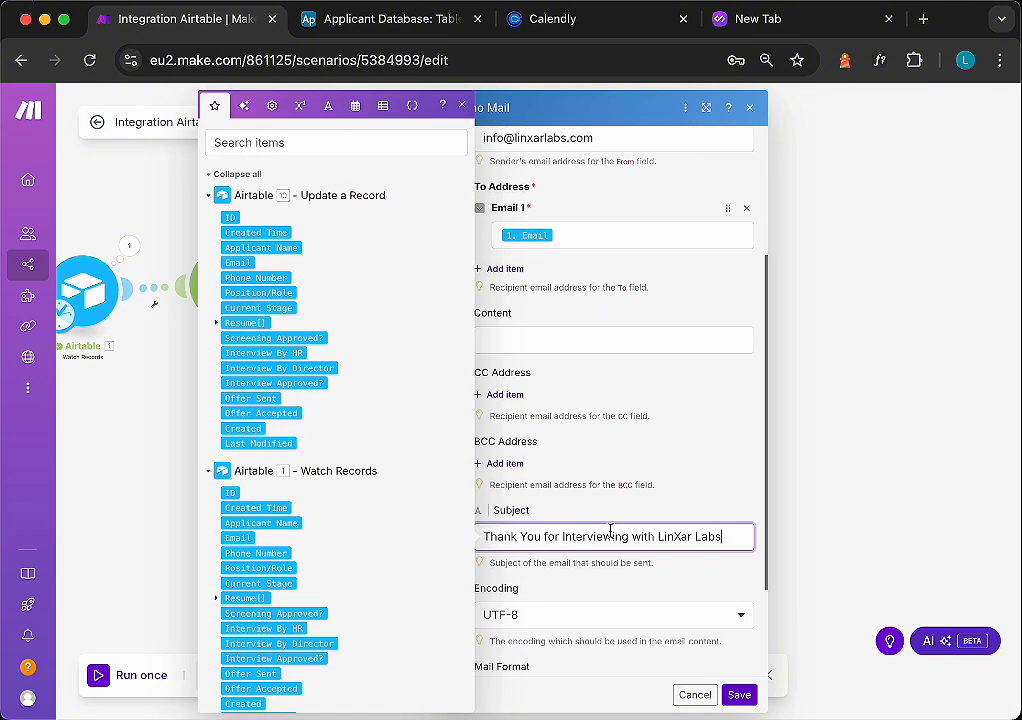
{"action": "key", "text": "Escape"}
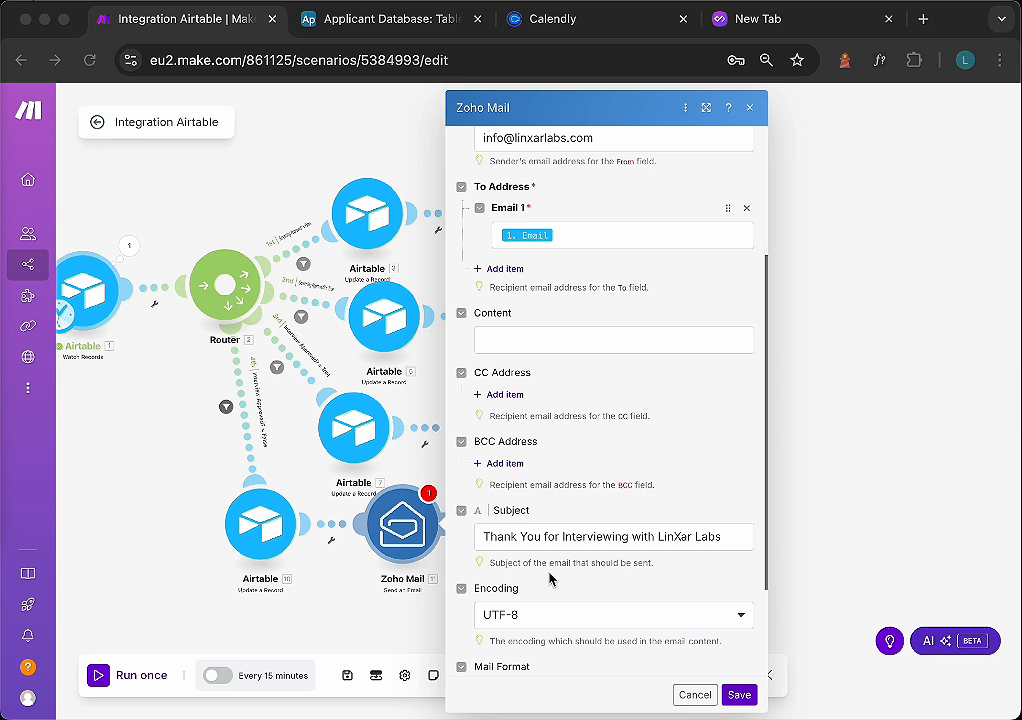
- Paste the rejection message into Content and replace the [Applicant Name] placeholder with the mapped Applicant Name
{"action": "left_click", "coordinate": [557, 340]}
{"action": "key", "text": "super+v"}
{"action": "scroll", "coordinate": [600, 371], "scroll_direction": "up", "scroll_amount": 3}
{"action": "left_click_drag", "start_coordinate": [593, 340], "coordinate": [515, 339]}
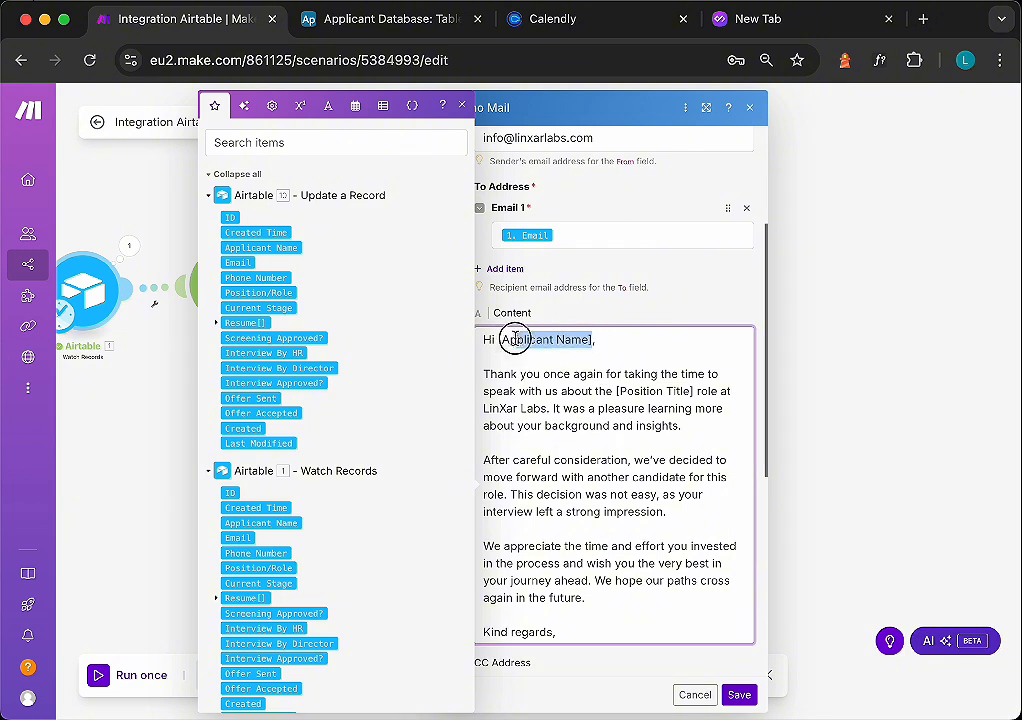
{"action": "key", "text": "BackSpace"}
{"action": "left_click", "coordinate": [260, 523]}
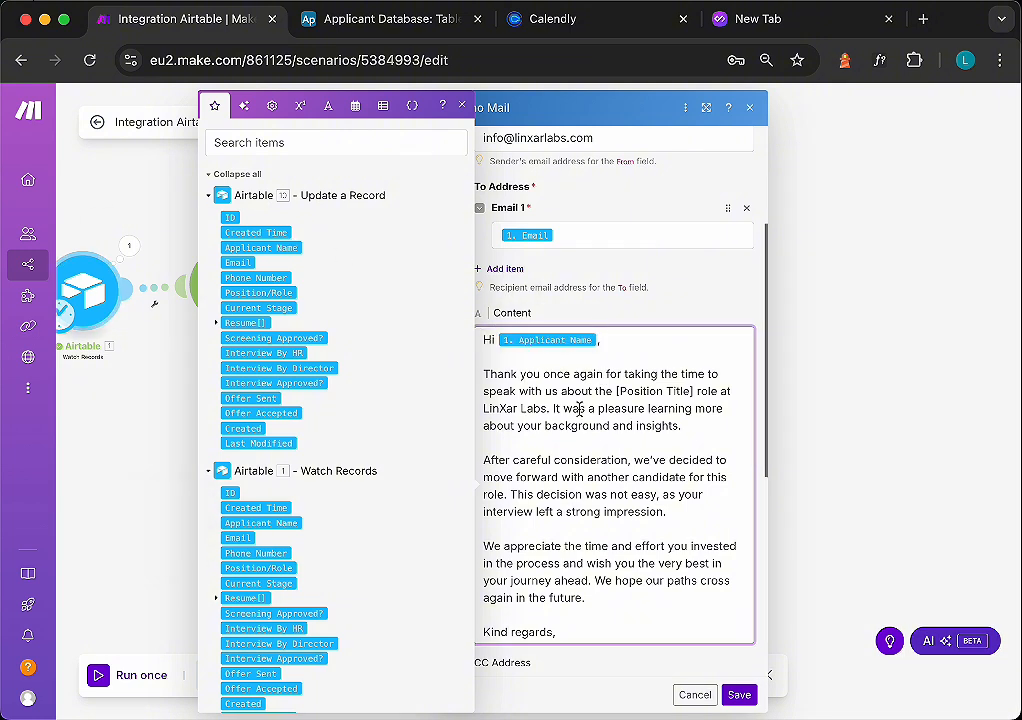
- Replace the [Position Title] placeholder with the mapped Position/Role and save the Zoho Mail module
{"action": "left_click_drag", "start_coordinate": [694, 391], "coordinate": [616, 390]}
{"action": "key", "text": "BackSpace"}
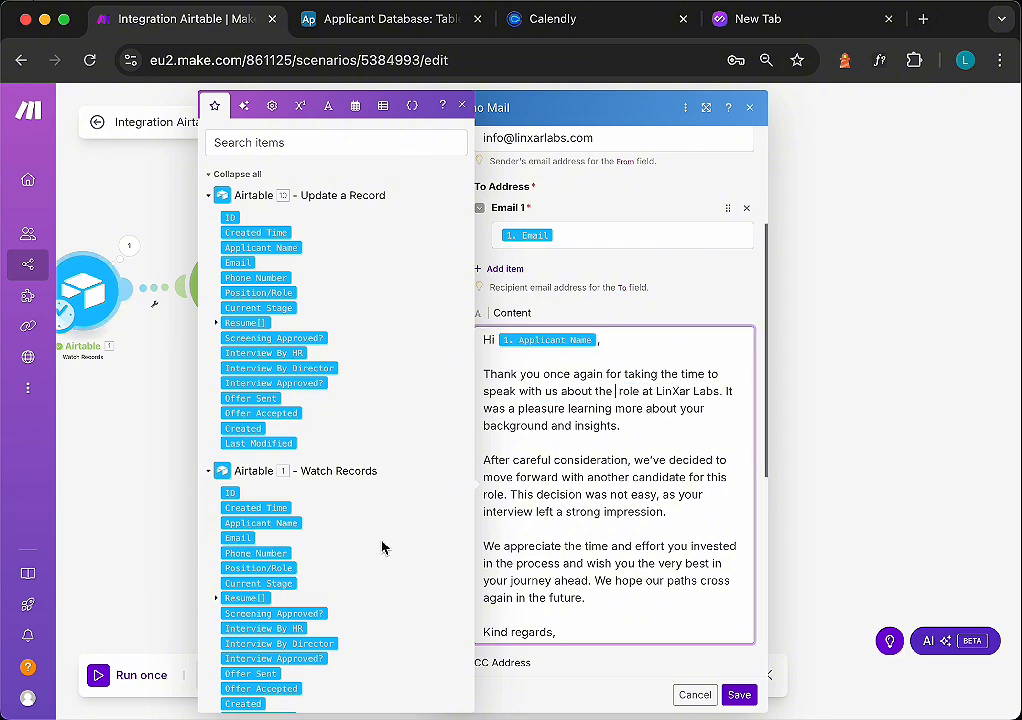
{"action": "left_click", "coordinate": [258, 568]}
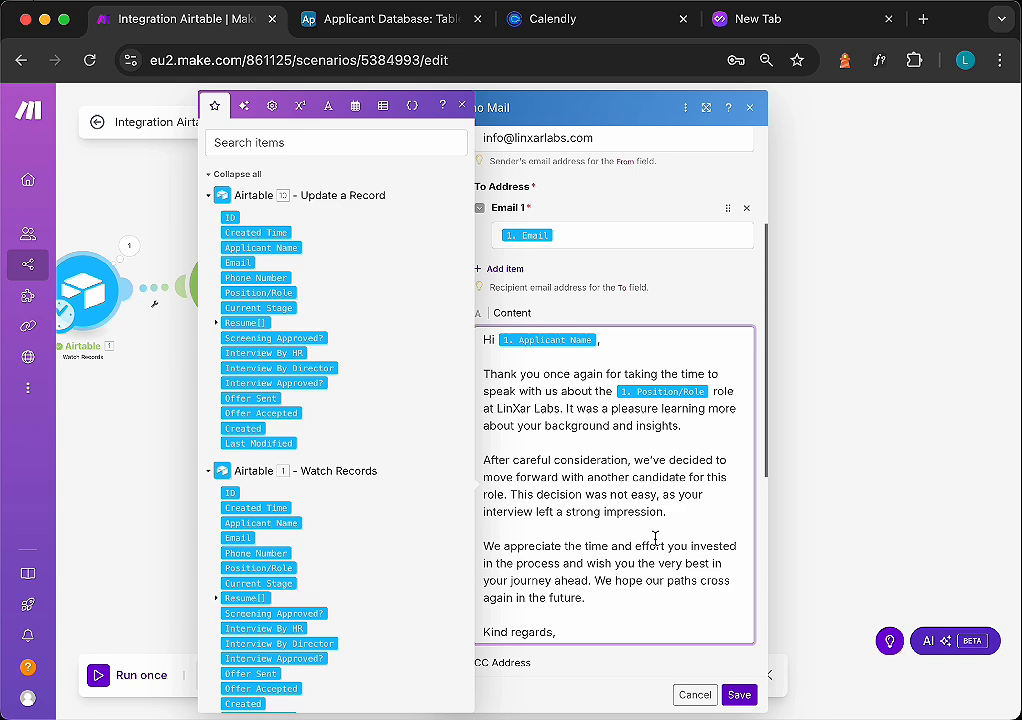
{"action": "left_click", "coordinate": [739, 694]}
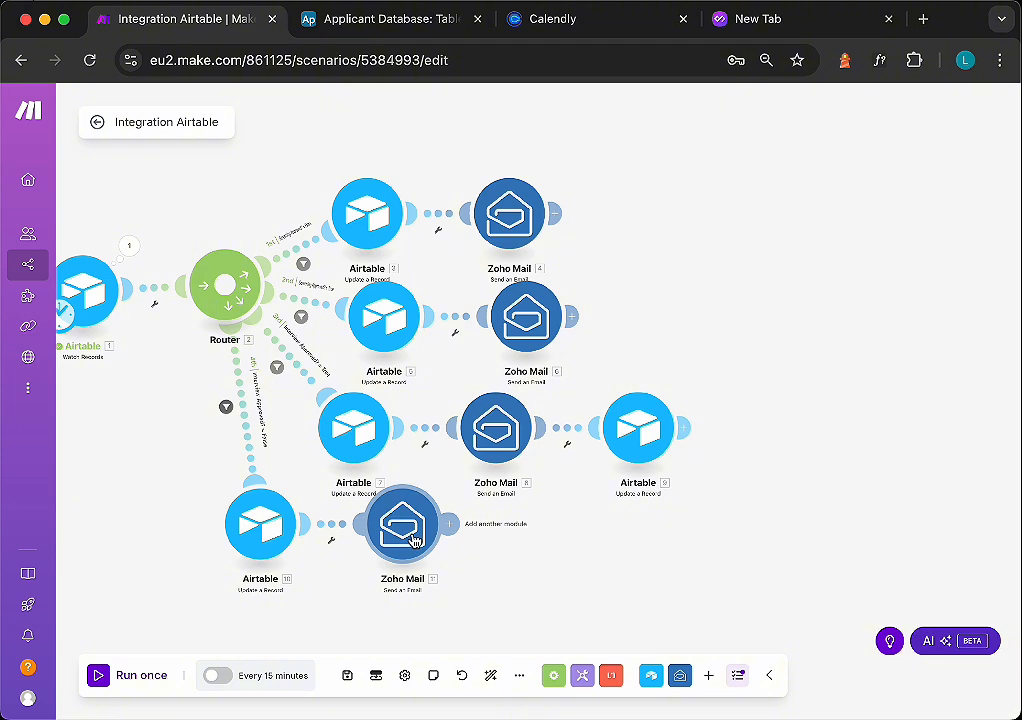
- Move the new Zoho Mail module slightly lower on the canvas
{"action": "left_click_drag", "start_coordinate": [415, 541], "coordinate": [420, 562]}
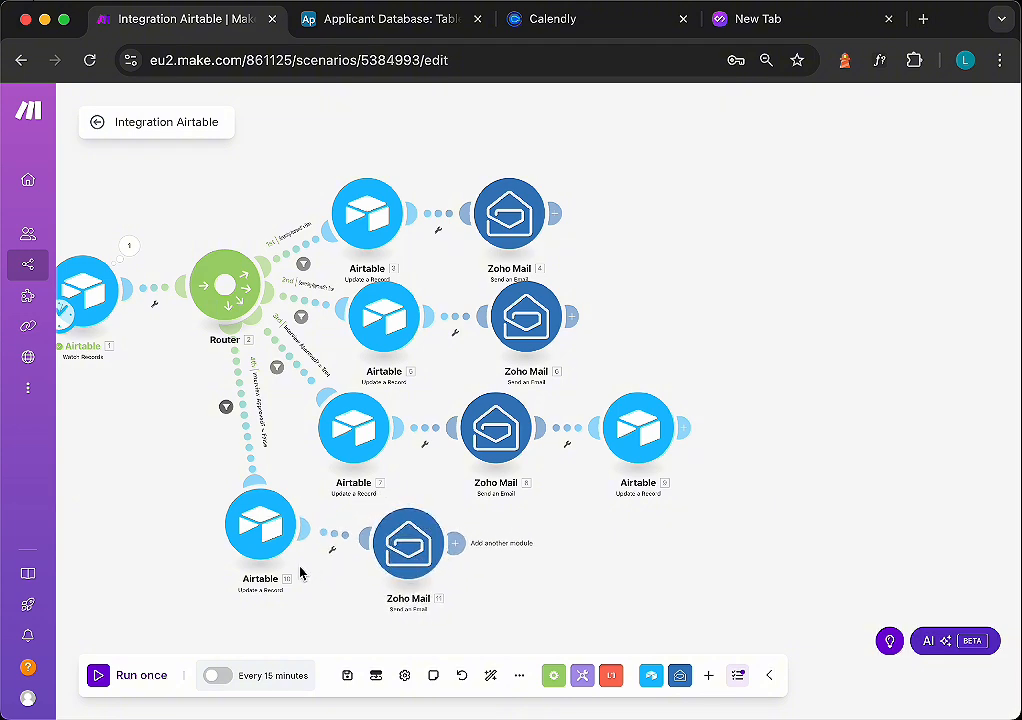
{"action": "scroll", "coordinate": [301, 572], "scroll_direction": "down", "scroll_amount": 3}
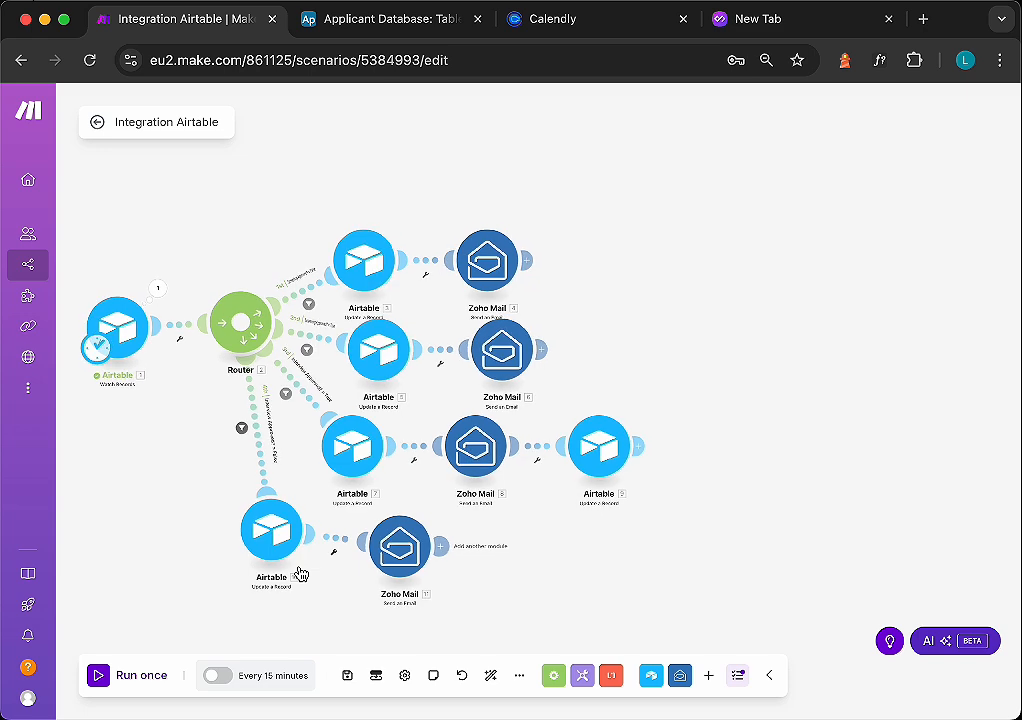
{"action": "scroll", "coordinate": [301, 572], "scroll_direction": "down", "scroll_amount": 3}
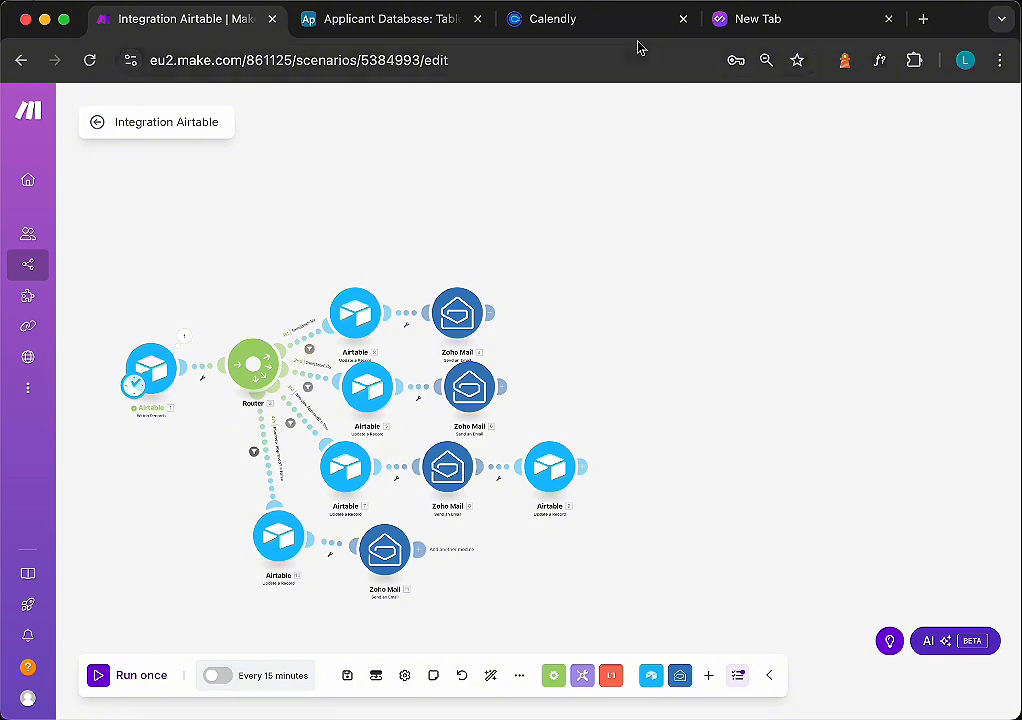
- Review the Airtable interview columns and the second route's email content
{"action": "left_click", "coordinate": [380, 22]}
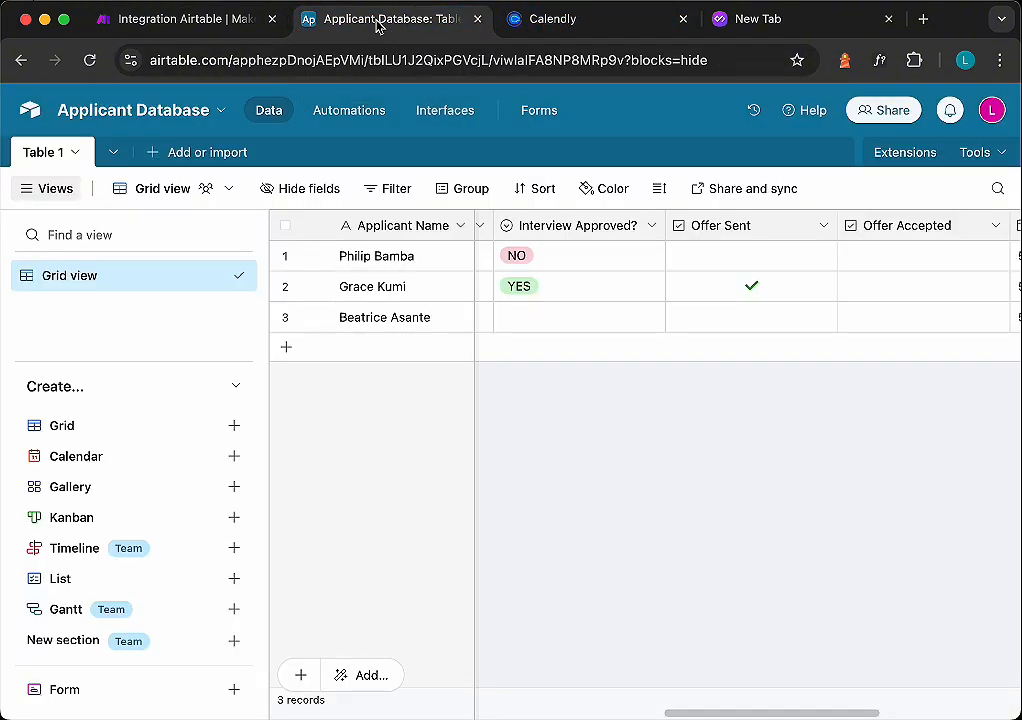
{"action": "scroll", "coordinate": [700, 248], "scroll_direction": "left", "scroll_amount": 2}
{"action": "scroll", "coordinate": [745, 250], "scroll_direction": "left", "scroll_amount": 4}
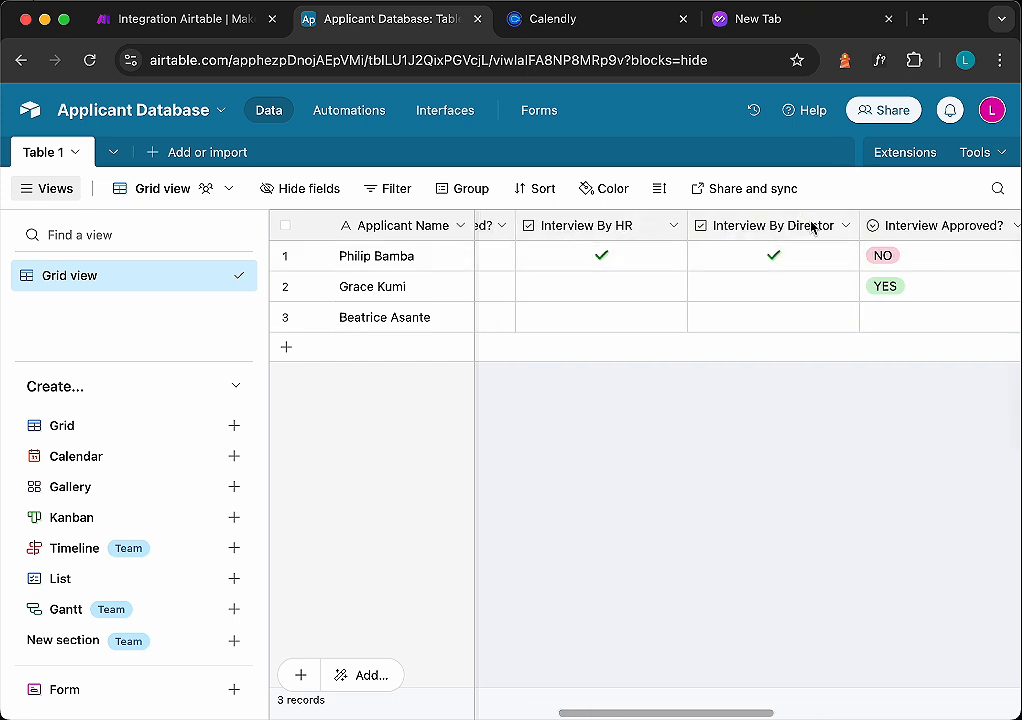
{"action": "left_click", "coordinate": [125, 24]}
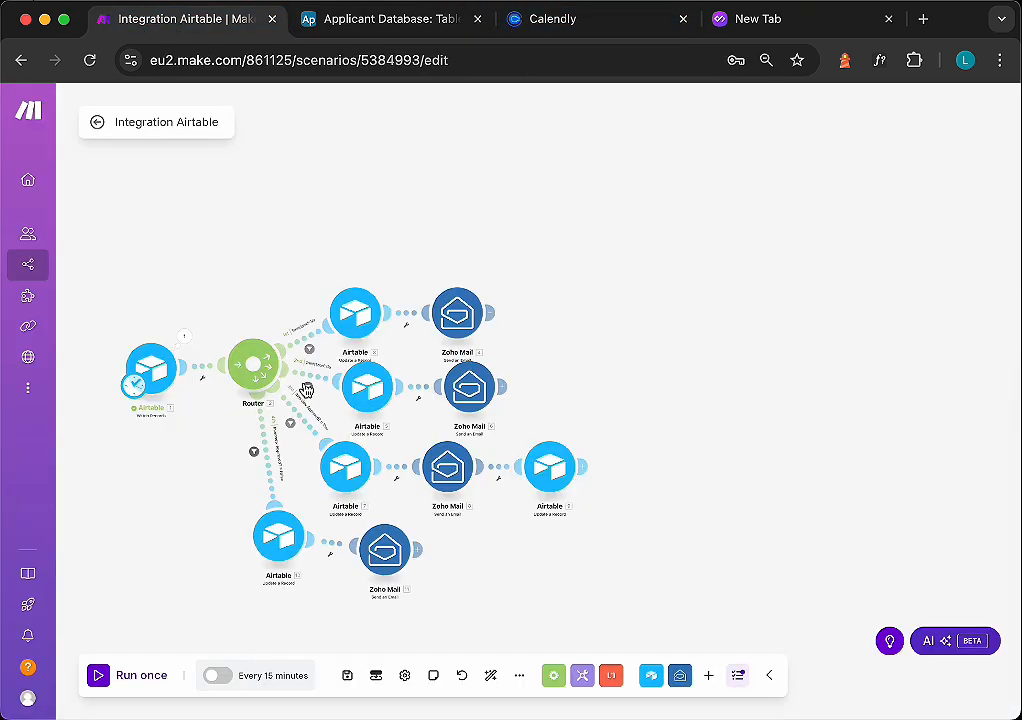
{"action": "scroll", "coordinate": [665, 532], "scroll_direction": "down", "scroll_amount": 5}
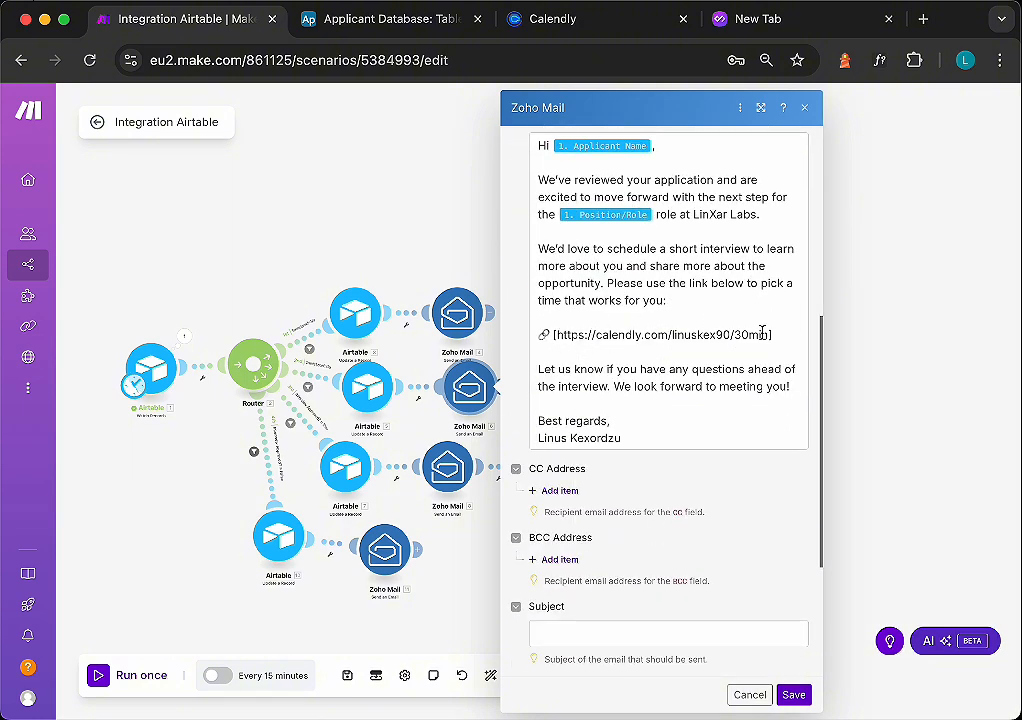
{"action": "left_click", "coordinate": [488, 24]}
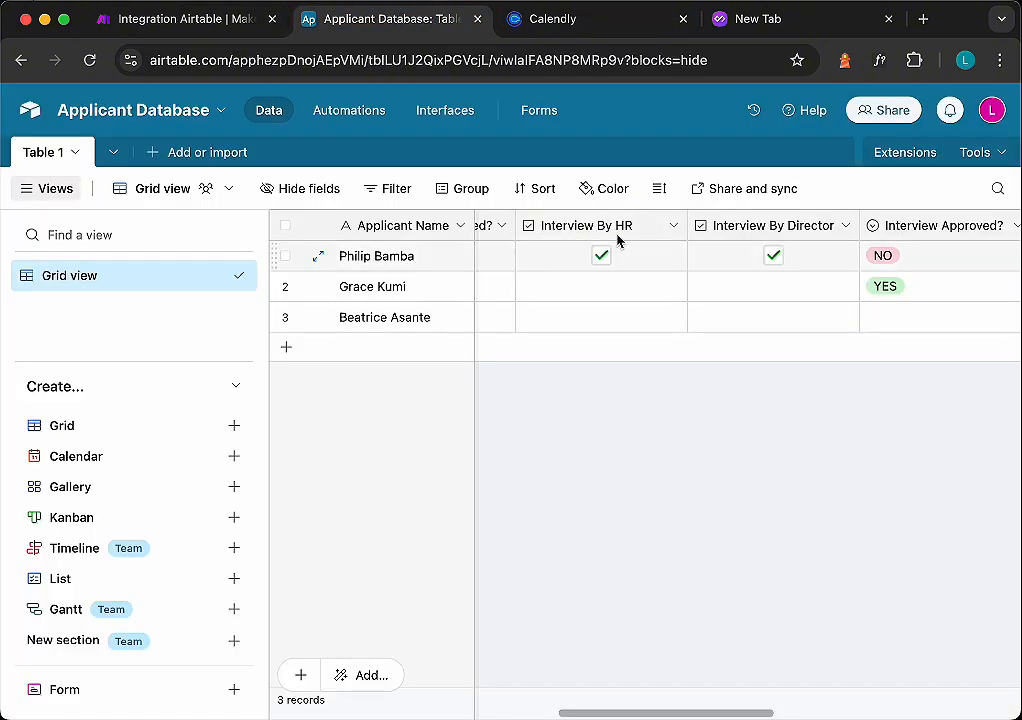
{"action": "left_click", "coordinate": [196, 24]}
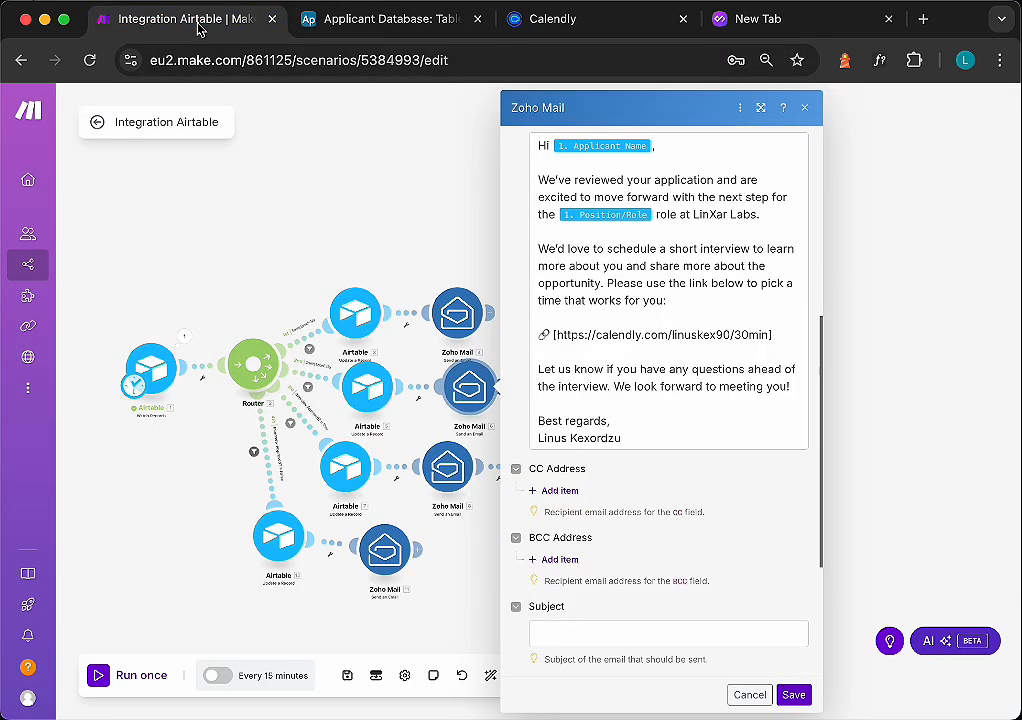
{"action": "left_click", "coordinate": [249, 607]}
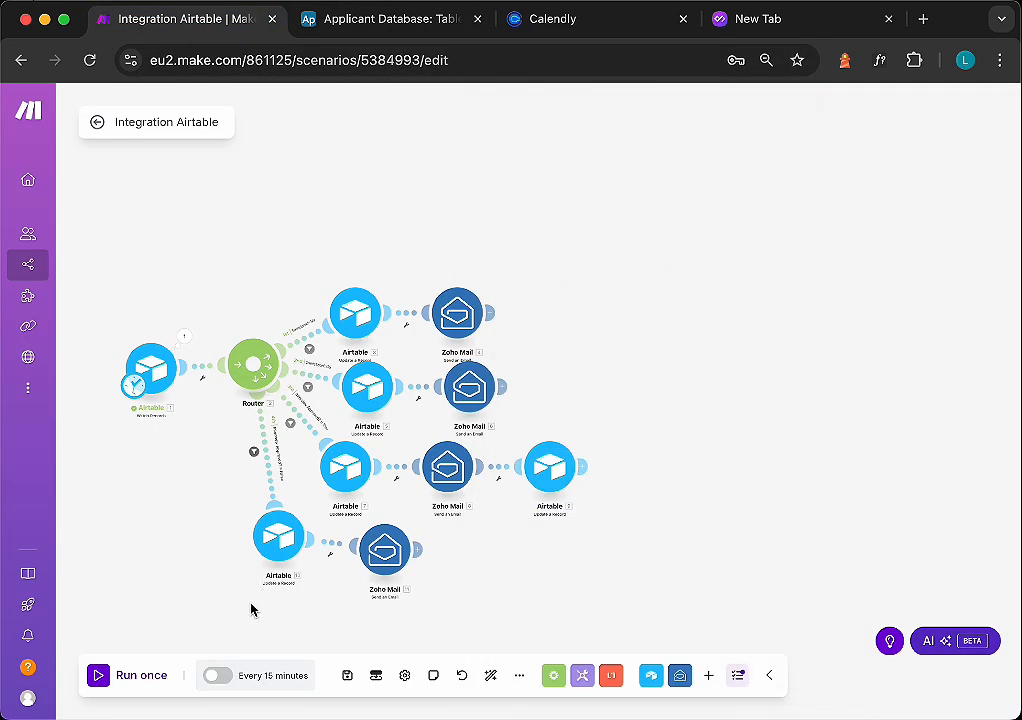
- Add a fifth route from the router ending in an empty module placeholder
{"action": "double_click", "coordinate": [204, 540]}
{"action": "left_click", "coordinate": [187, 446]}
{"action": "left_click_drag", "start_coordinate": [173, 540], "coordinate": [250, 367]}
{"action": "left_click", "coordinate": [212, 554]}
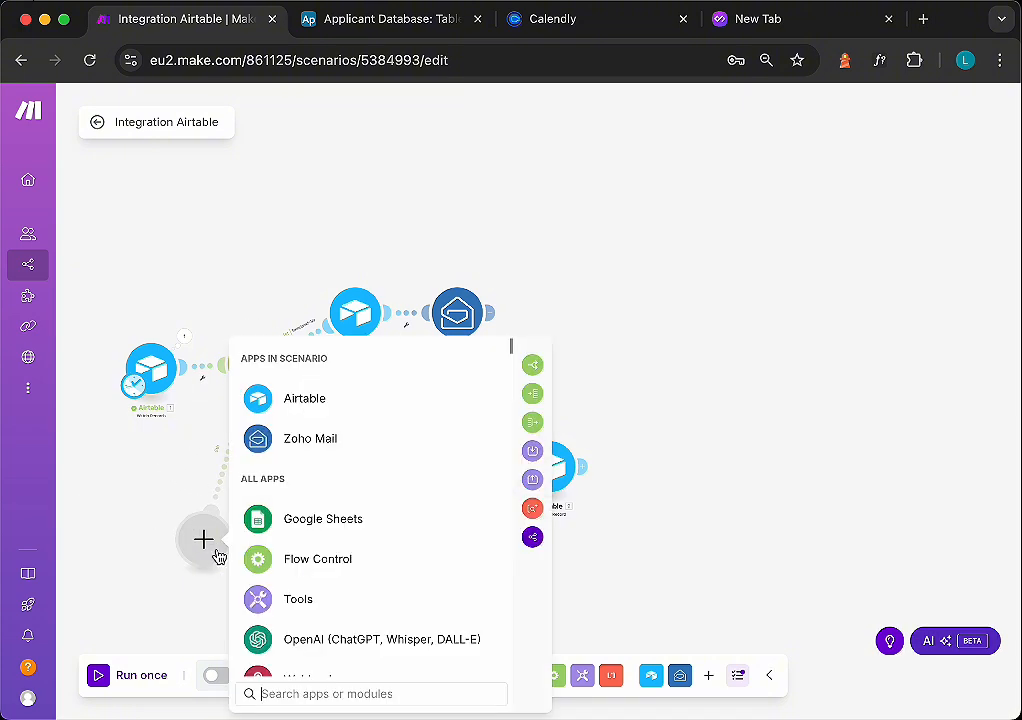
{"action": "left_click", "coordinate": [185, 592]}
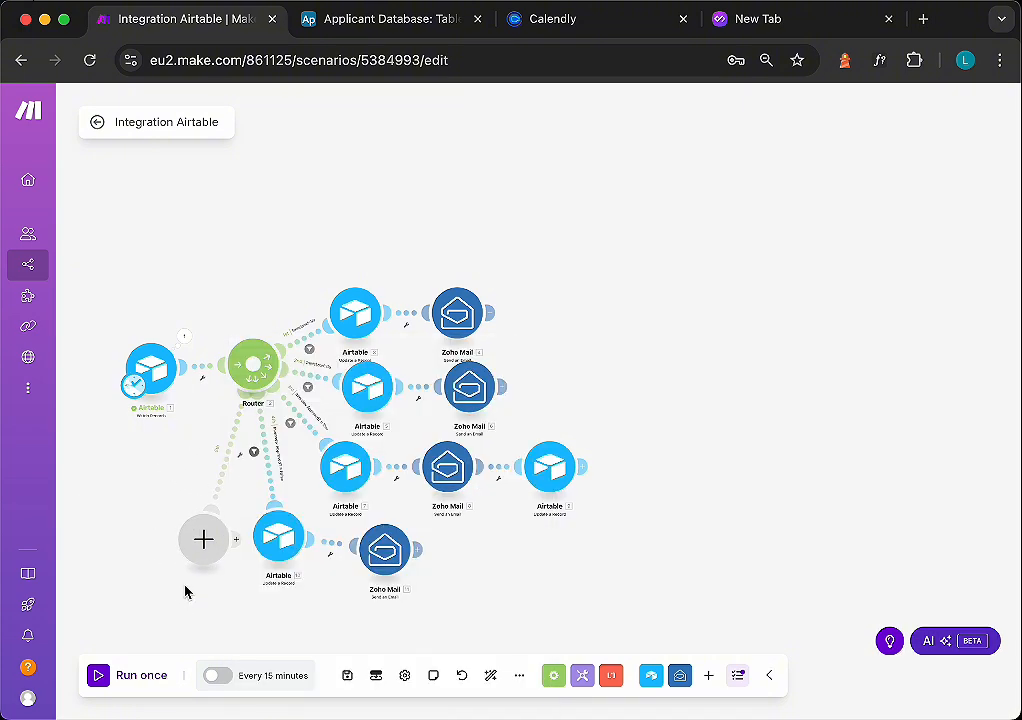
{"action": "scroll", "coordinate": [212, 486], "scroll_direction": "up", "scroll_amount": 3}
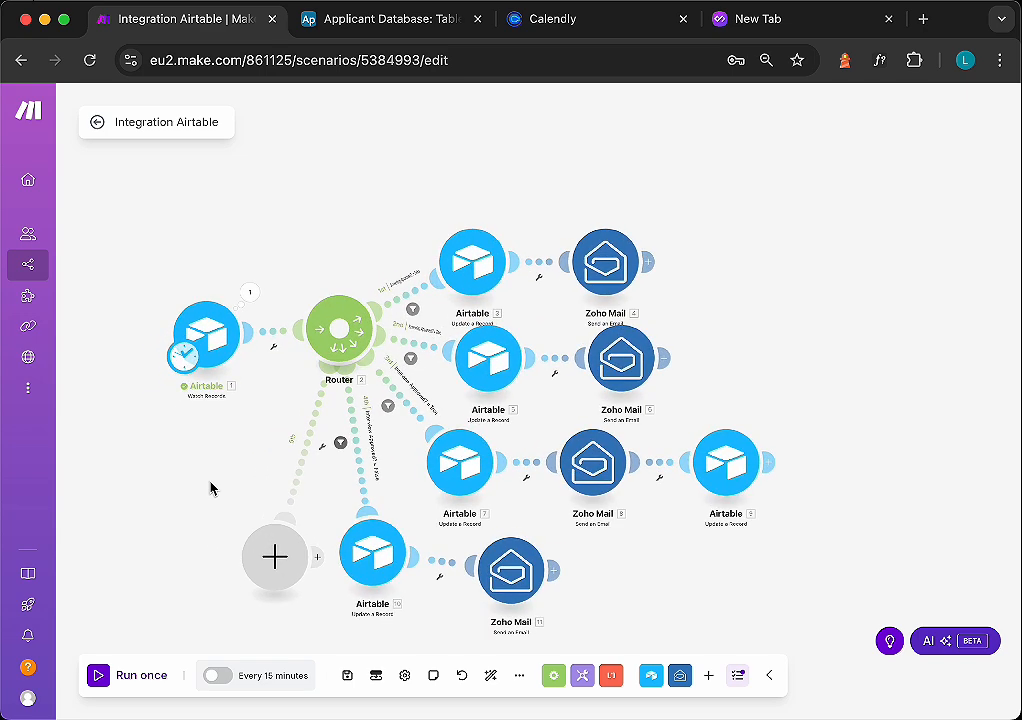
{"action": "left_click_drag", "start_coordinate": [270, 560], "coordinate": [210, 588]}
{"action": "left_click", "coordinate": [292, 465]}
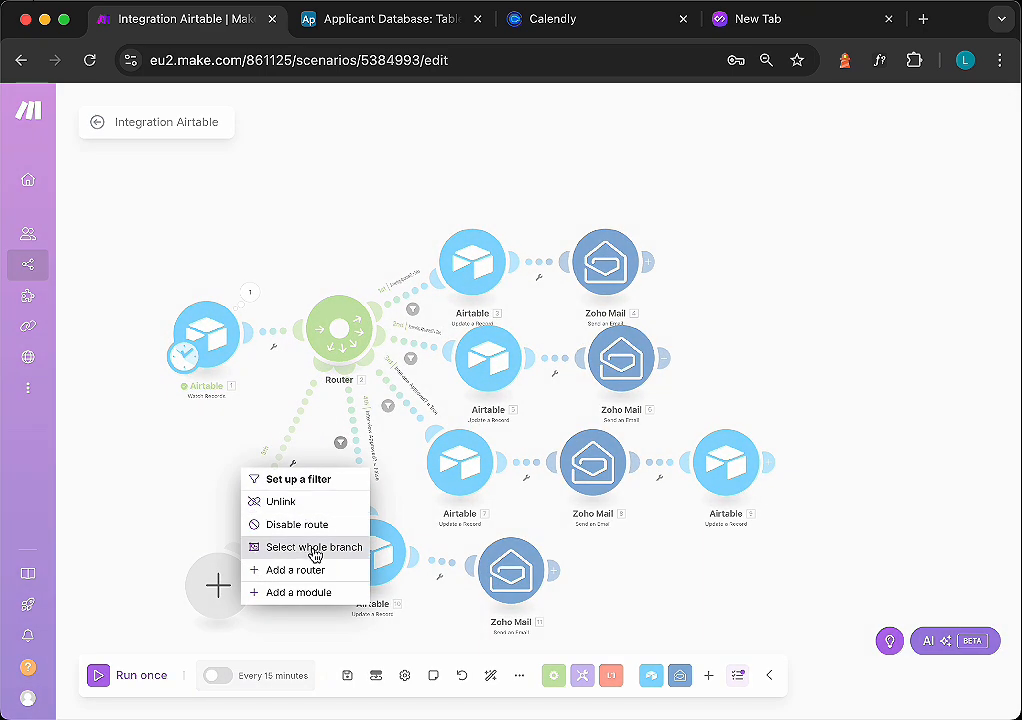
{"action": "left_click", "coordinate": [297, 479]}
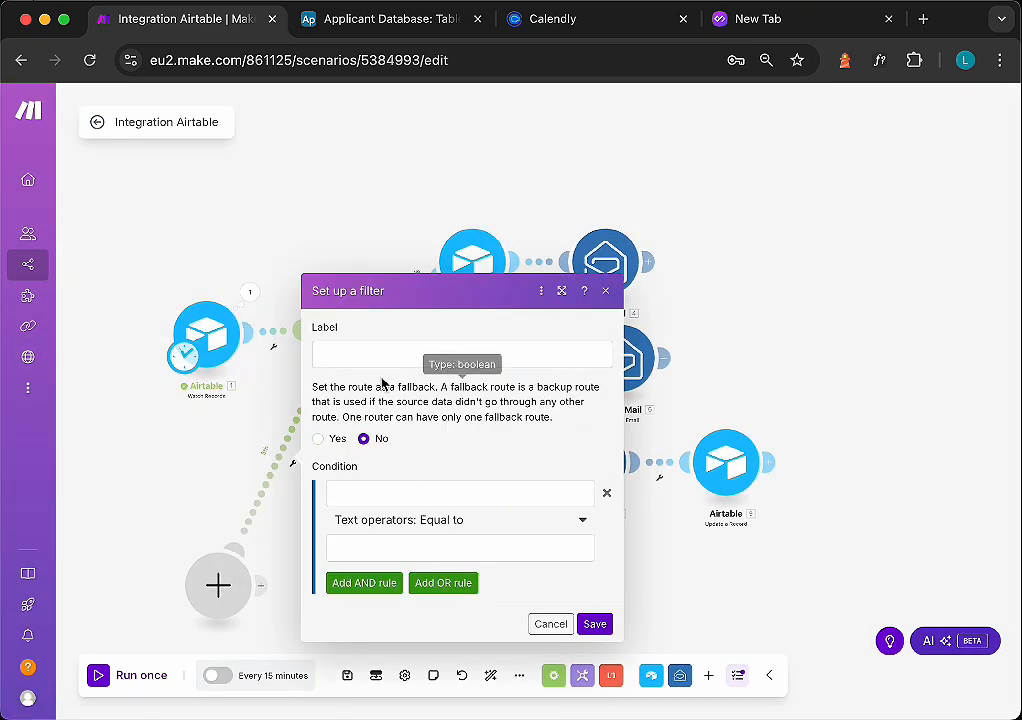
{"action": "left_click", "coordinate": [377, 357]}
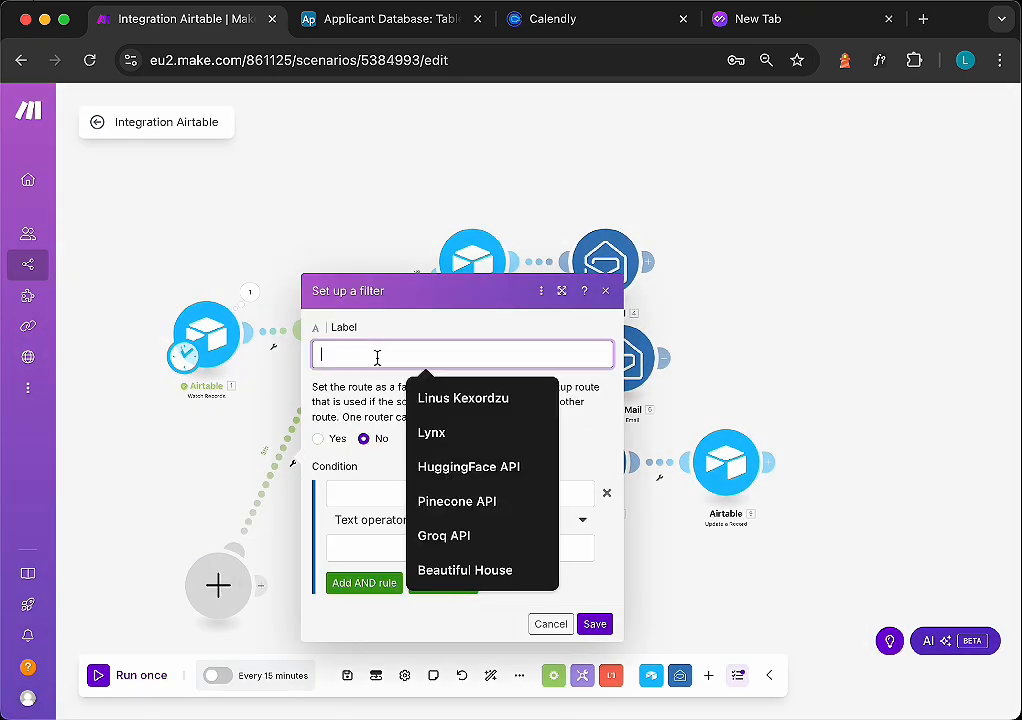
{"action": "left_click", "coordinate": [563, 167]}
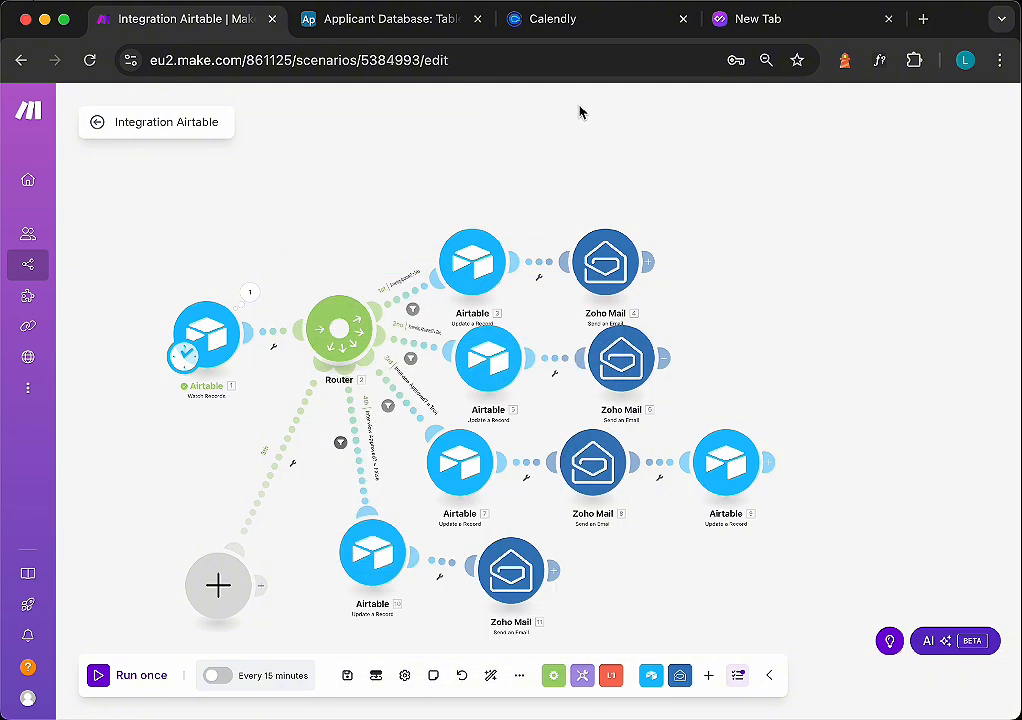
- Copy the Interview By HR column name from the Applicant Database table
{"action": "left_click", "coordinate": [392, 20]}
{"action": "double_click", "coordinate": [600, 230]}
{"action": "key", "text": "super+c"}
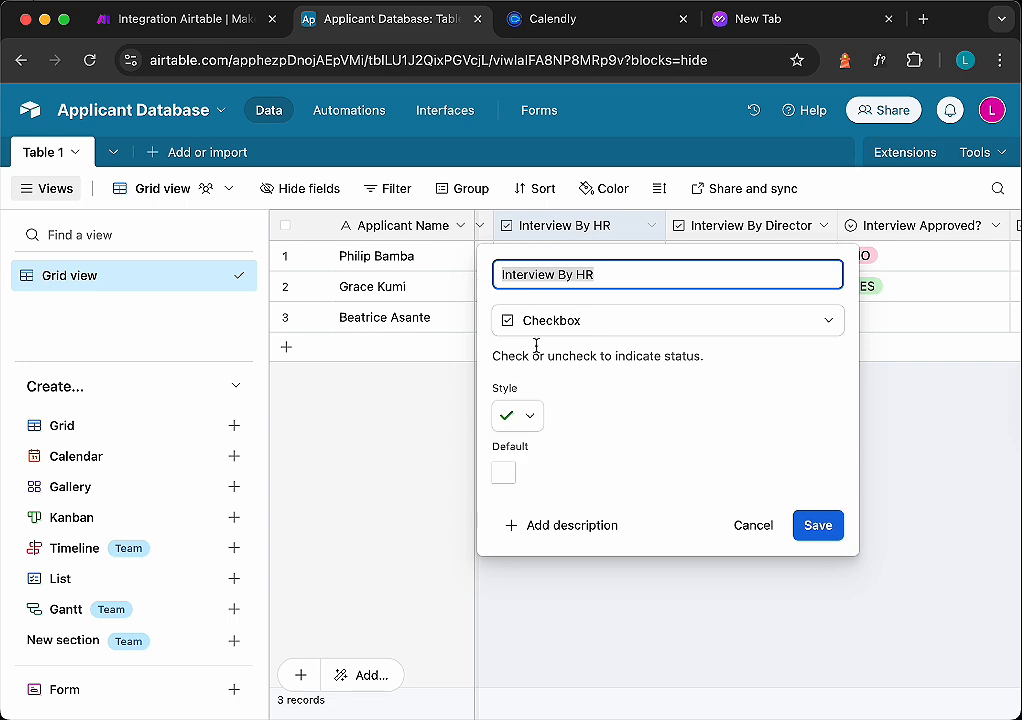
{"action": "left_click", "coordinate": [166, 22]}
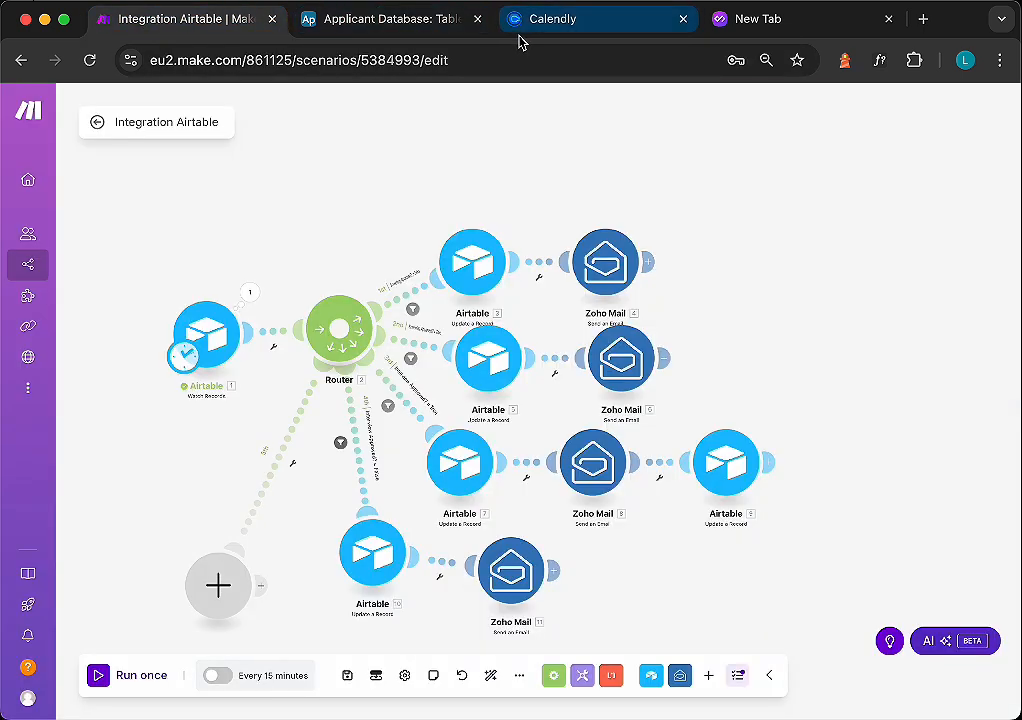
{"action": "left_click", "coordinate": [360, 30]}
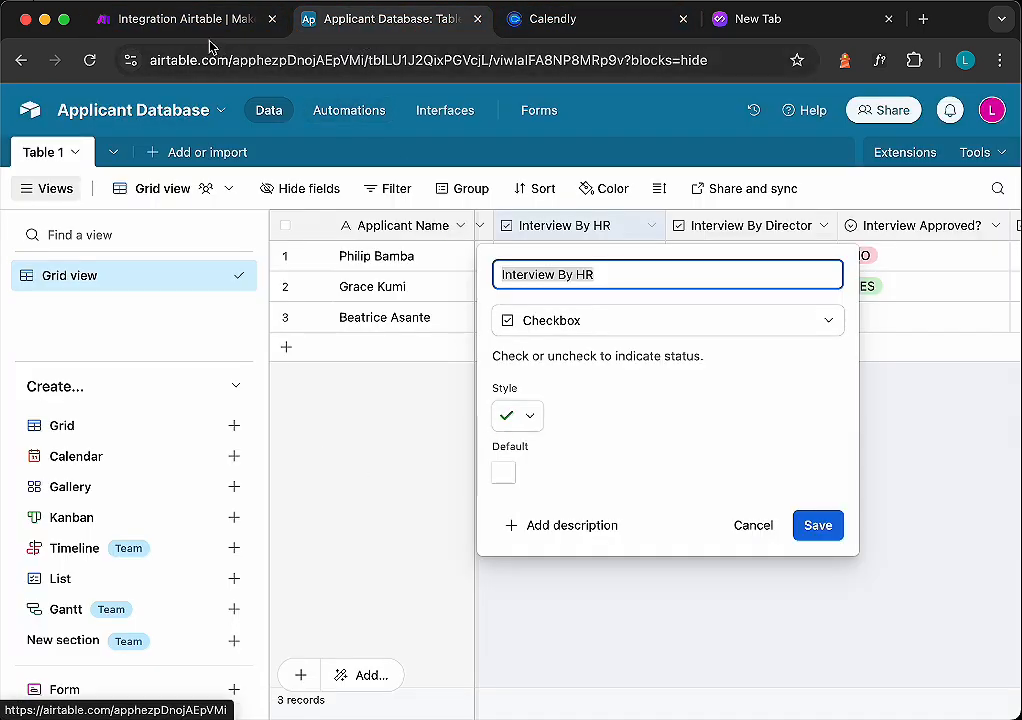
{"action": "left_click", "coordinate": [180, 19]}
- Set up the fifth route's filter labelled "Interview By HR = True" with condition Interview By HR equal to Yes
{"action": "left_click", "coordinate": [290, 470]}
{"action": "left_click", "coordinate": [300, 476]}
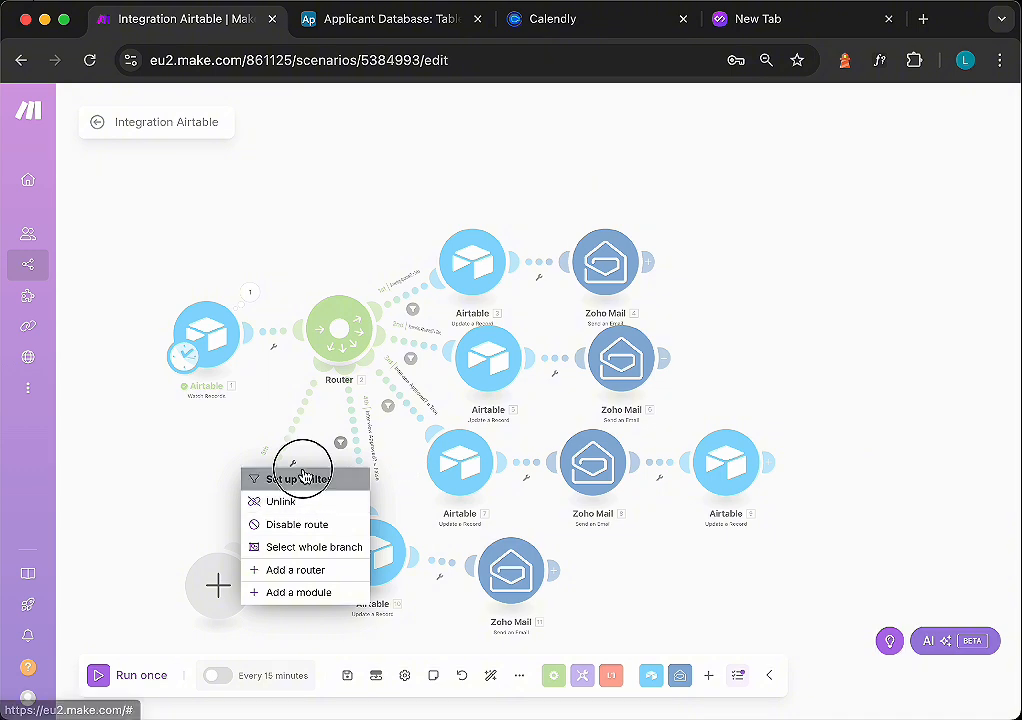
{"action": "left_click", "coordinate": [382, 354]}
{"action": "key", "text": "super+v"}
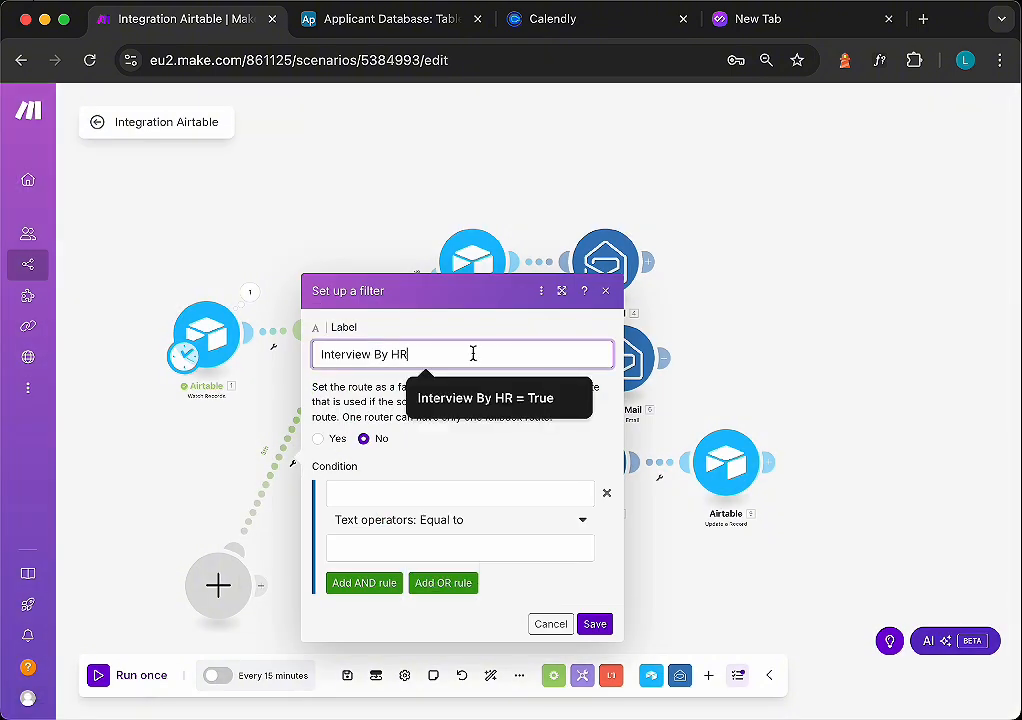
{"action": "left_click", "coordinate": [487, 400]}
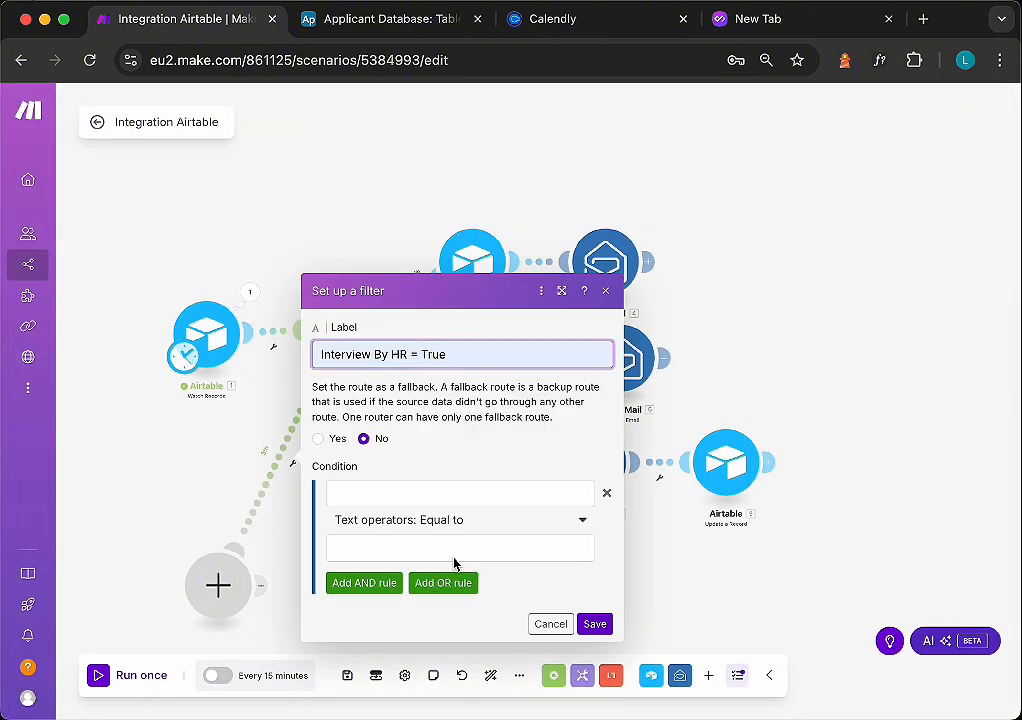
{"action": "left_click", "coordinate": [396, 492]}
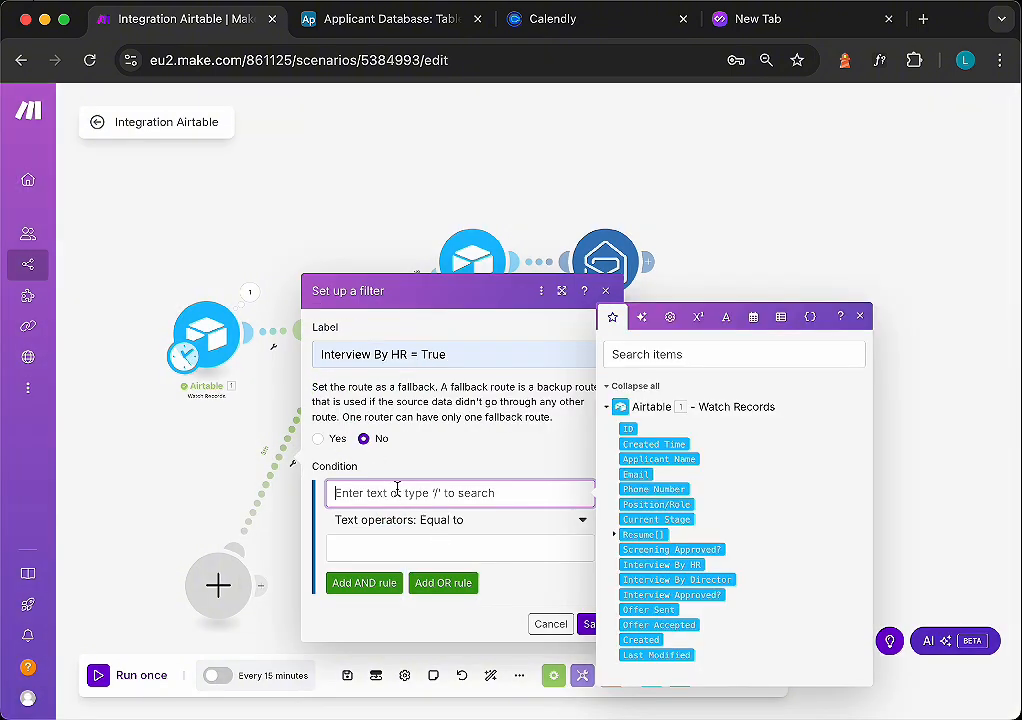
{"action": "left_click", "coordinate": [654, 566]}
{"action": "left_click", "coordinate": [437, 546]}
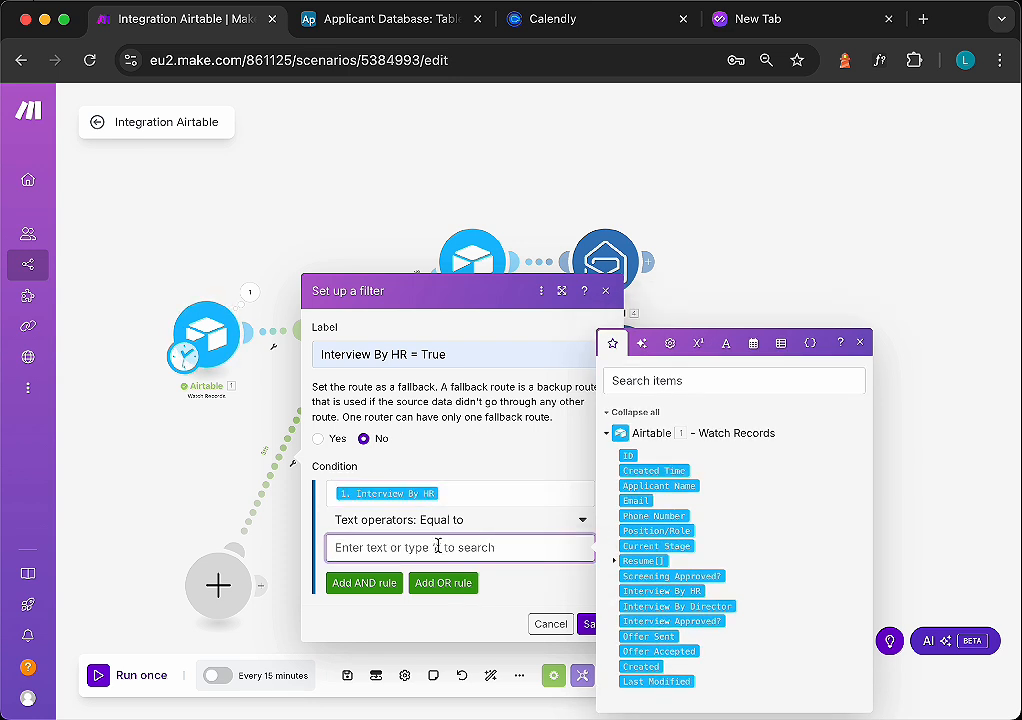
{"action": "type", "text": "Yes"}
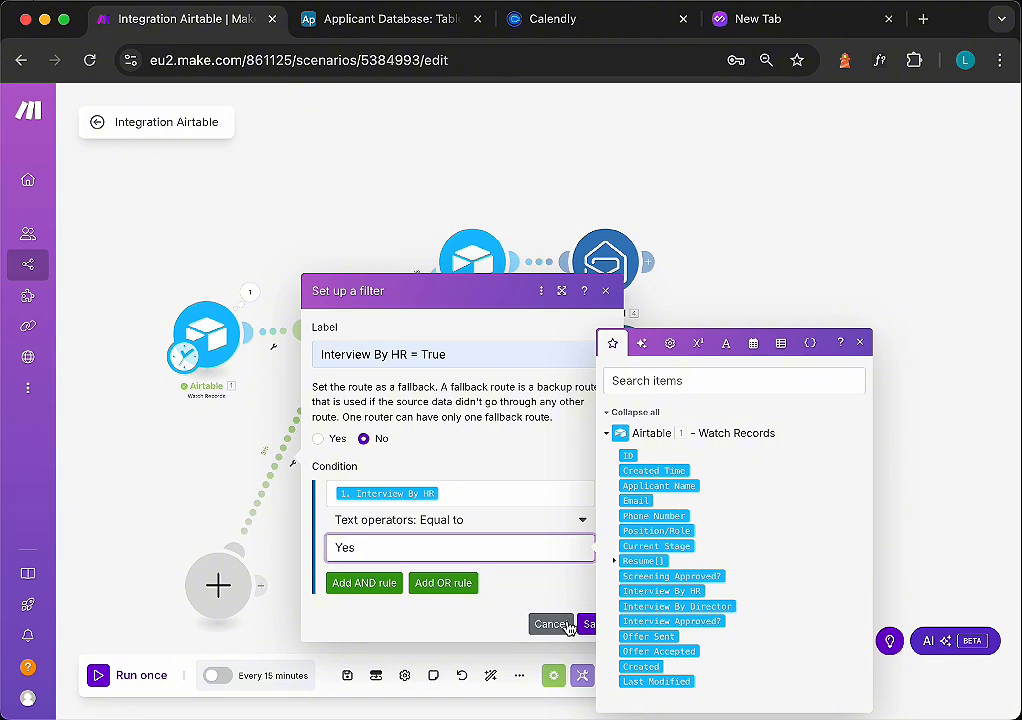
{"action": "left_click", "coordinate": [587, 625]}
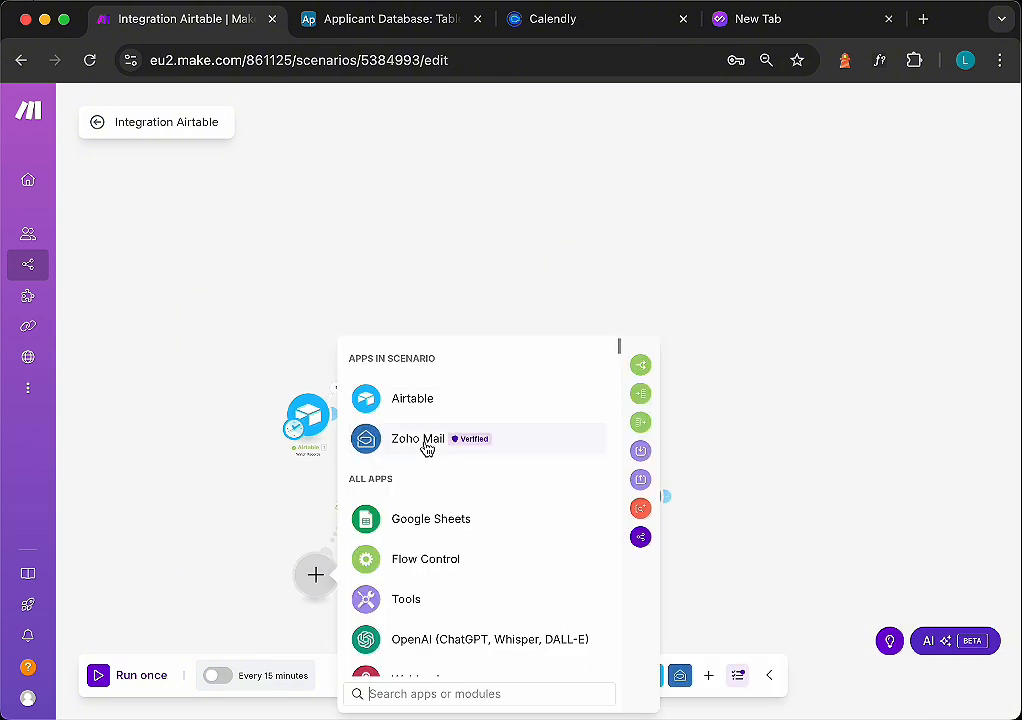
- Add a Zoho Mail Send an Email module on the fifth route, enter the company sender address, and map the applicant Email as recipient
{"action": "left_click", "coordinate": [426, 449]}
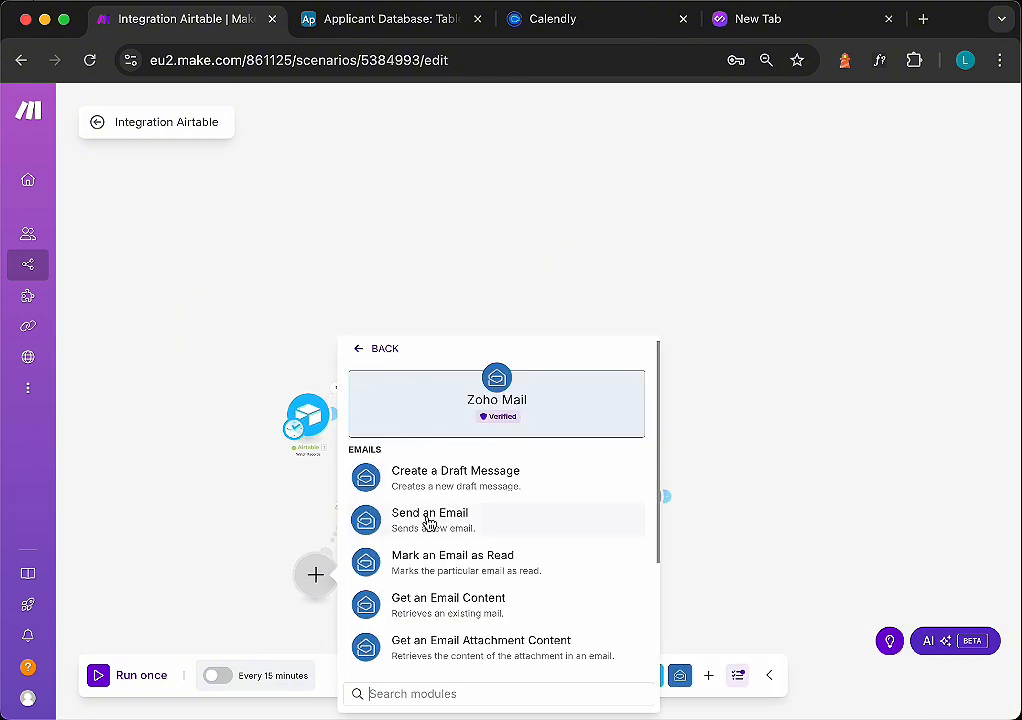
{"action": "left_click", "coordinate": [429, 522]}
{"action": "left_click", "coordinate": [480, 350]}
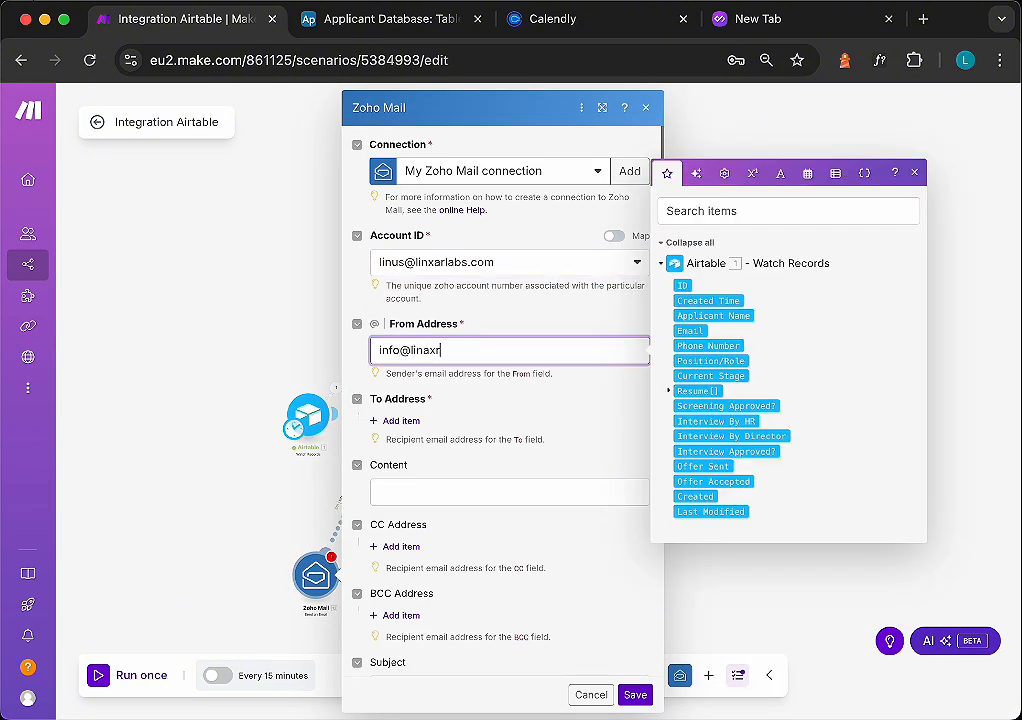
{"action": "left_click", "coordinate": [441, 353]}
{"action": "type", "text": "a"}
{"action": "left_click", "coordinate": [429, 352]}
{"action": "key", "text": "BackSpace"}
{"action": "left_click", "coordinate": [400, 421]}
{"action": "left_click", "coordinate": [691, 427]}
- Write the email content greeting the mapped Applicant Name, announcing the technical interview stage on DATE at TIME, ending "Best Regards."
{"action": "scroll", "coordinate": [473, 497], "scroll_direction": "down", "scroll_amount": 1}
{"action": "left_click", "coordinate": [473, 497]}
{"action": "type", "text": "Hi"}
{"action": "left_click", "coordinate": [713, 470]}
{"action": "type", "text": ","}
{"action": "key", "text": "Return"}
{"action": "key", "text": "Return"}
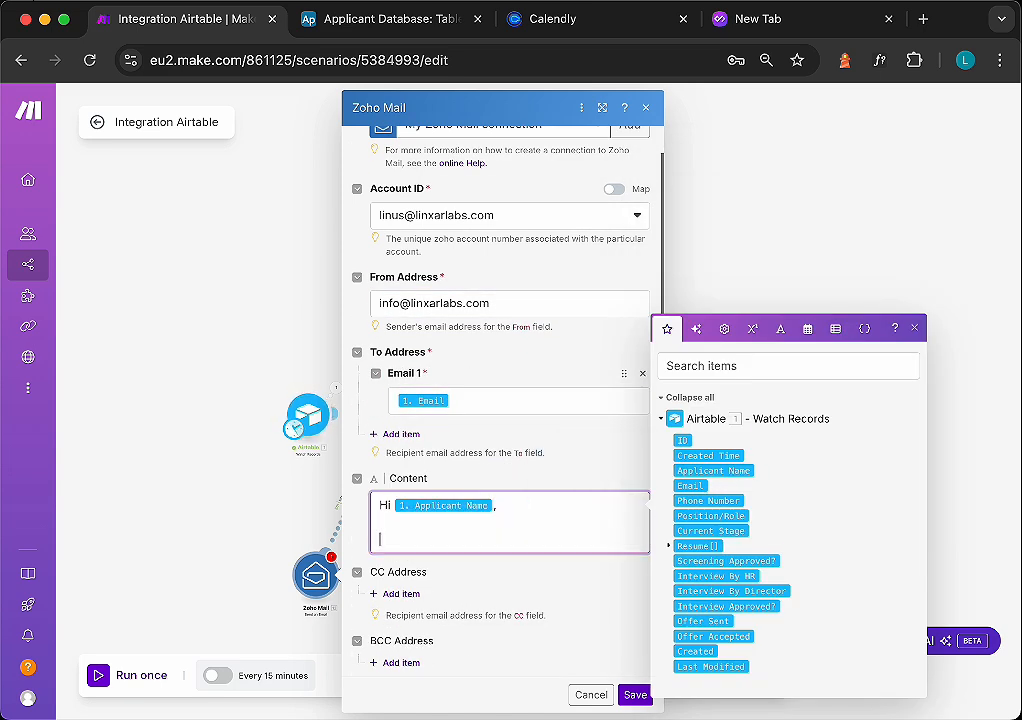
{"action": "type", "text": "You have made it to the tec"}
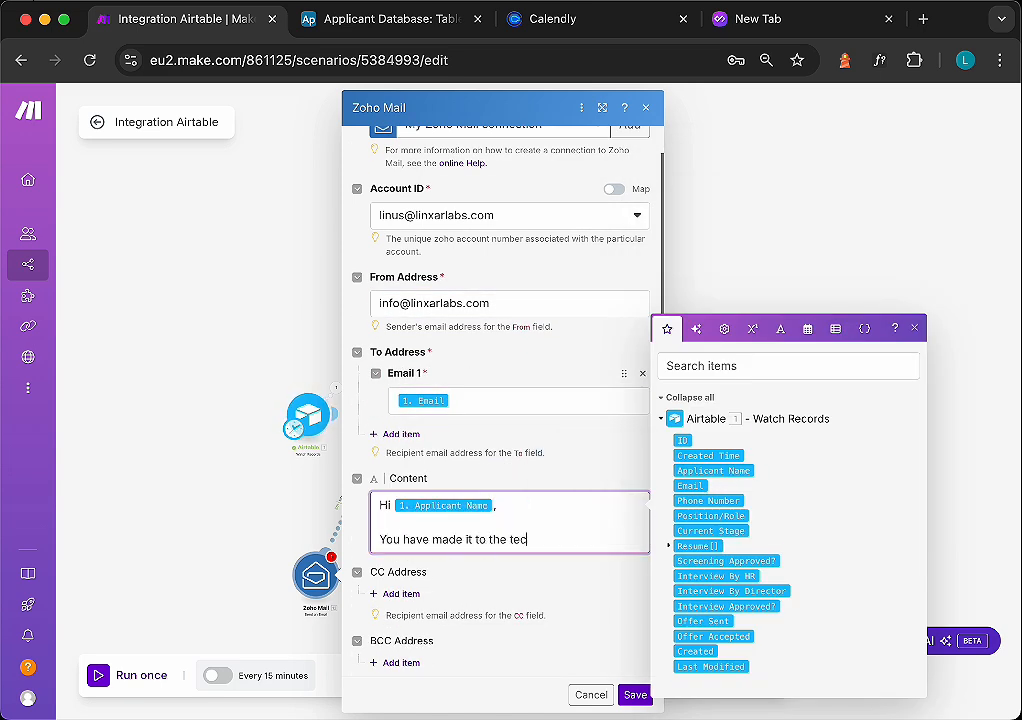
{"action": "type", "text": "hnical interview stage."}
{"action": "key", "text": "Return"}
{"action": "key", "text": "Return"}
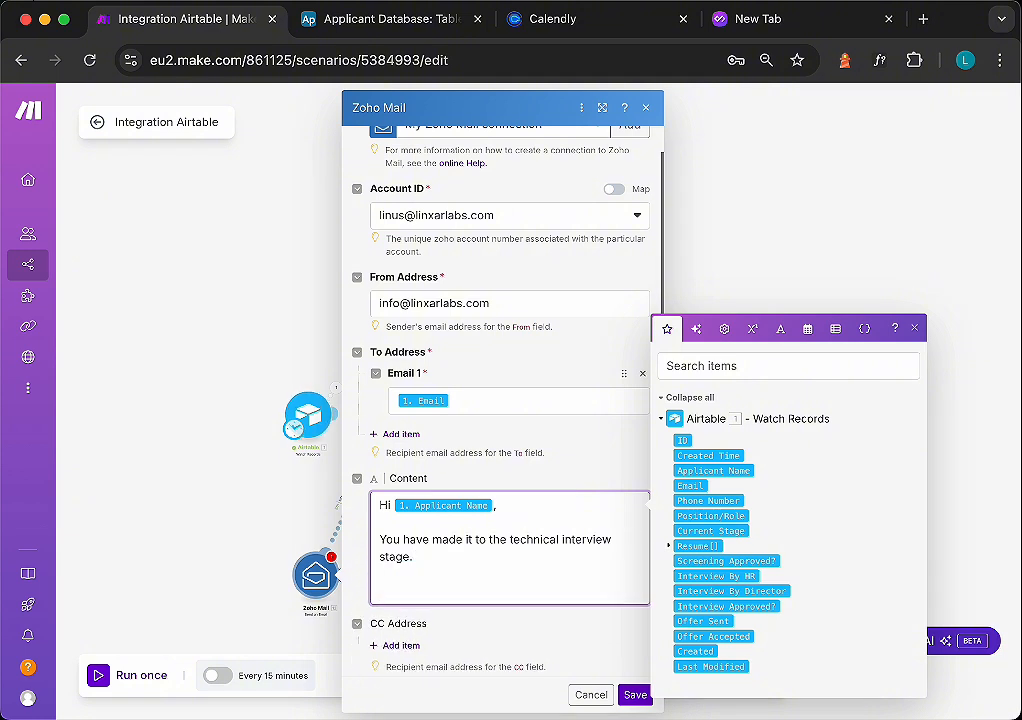
{"action": "type", "text": "The interview is scheduled "}
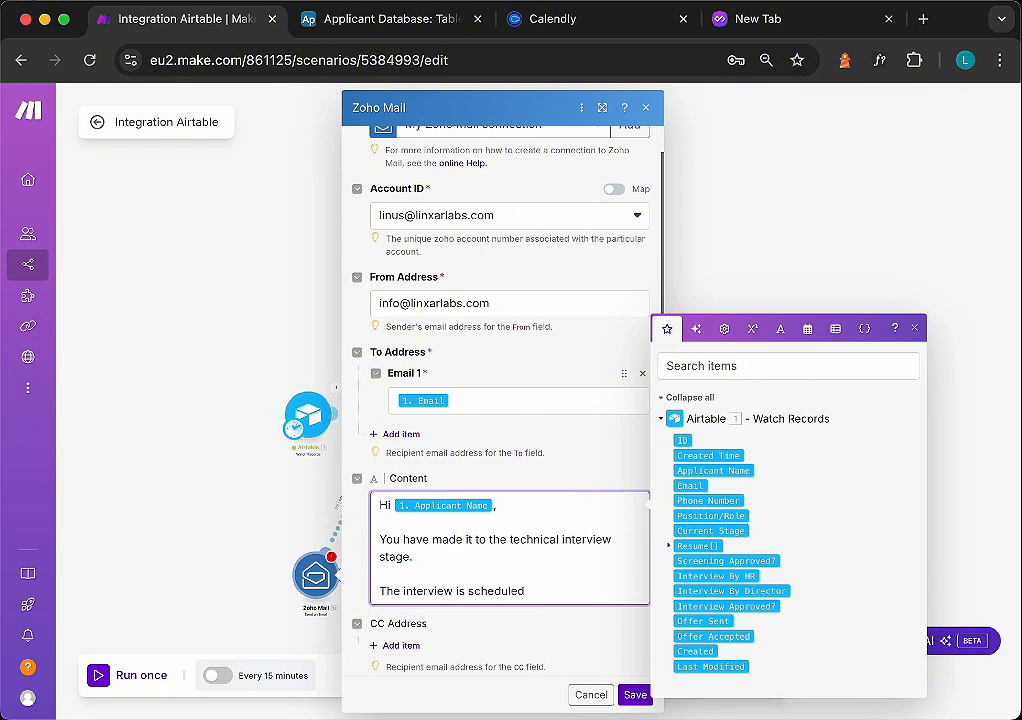
{"action": "type", "text": "on DaTE at TIME."}
{"action": "key", "text": "Return"}
{"action": "key", "text": "Return"}
{"action": "type", "text": "Best Regards."}
- Set the email subject to "Technical Interview" and save the Zoho Mail module
{"action": "scroll", "coordinate": [520, 544], "scroll_direction": "down", "scroll_amount": 5}
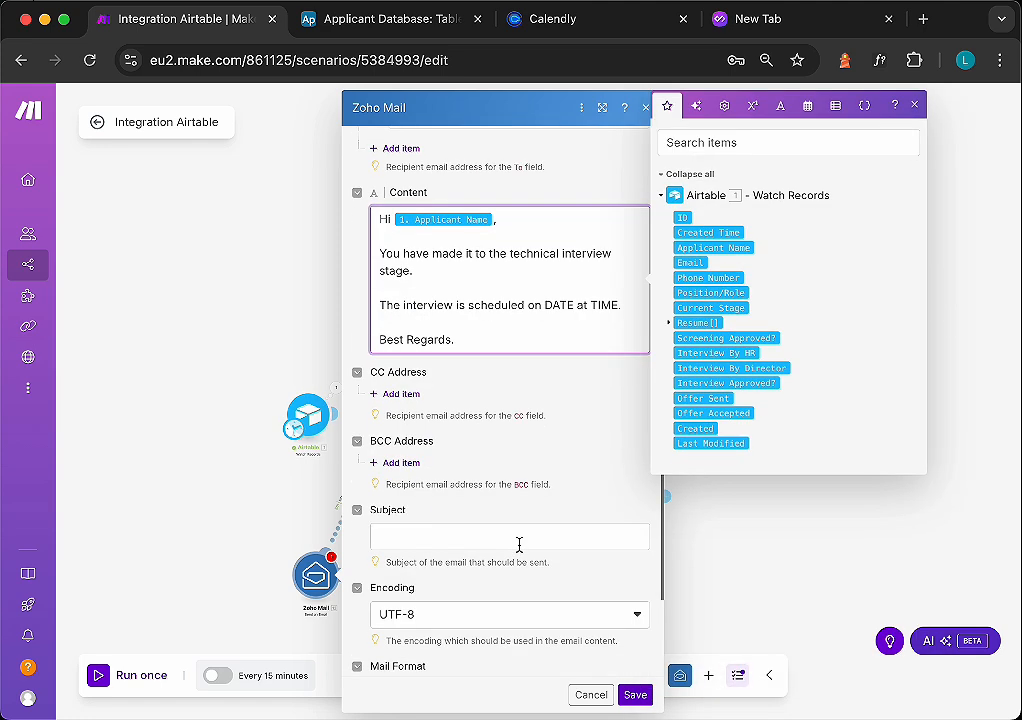
{"action": "left_click", "coordinate": [520, 538]}
{"action": "type", "text": "Technical Interview"}
{"action": "left_click", "coordinate": [634, 693]}
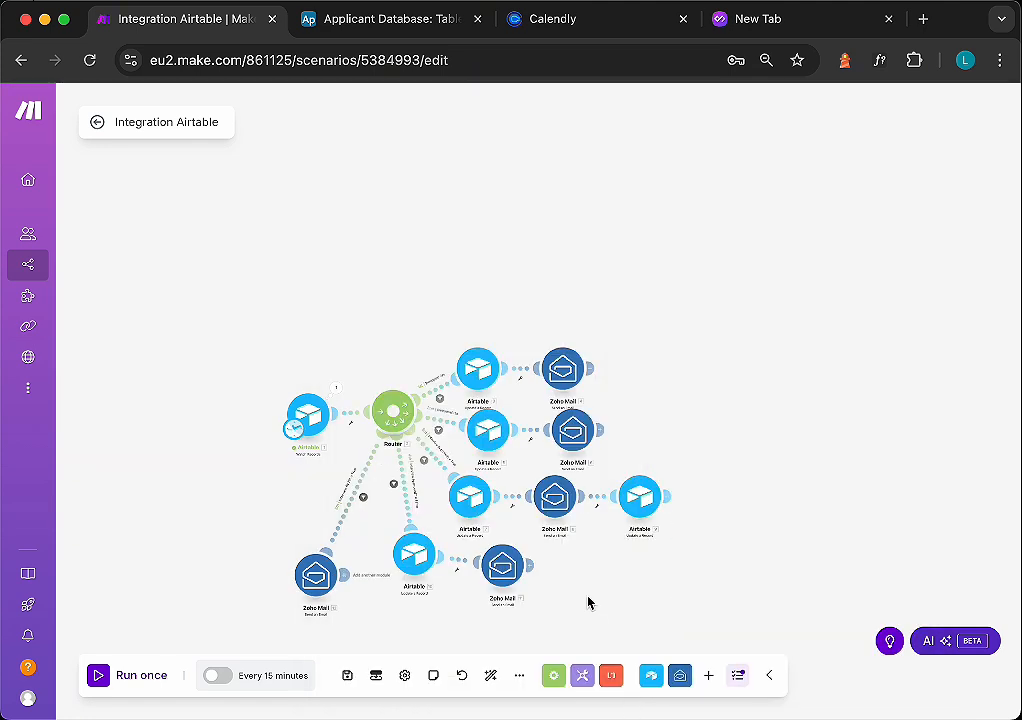
- Auto-align the scenario's modules on the canvas
{"action": "left_click", "coordinate": [490, 675]}
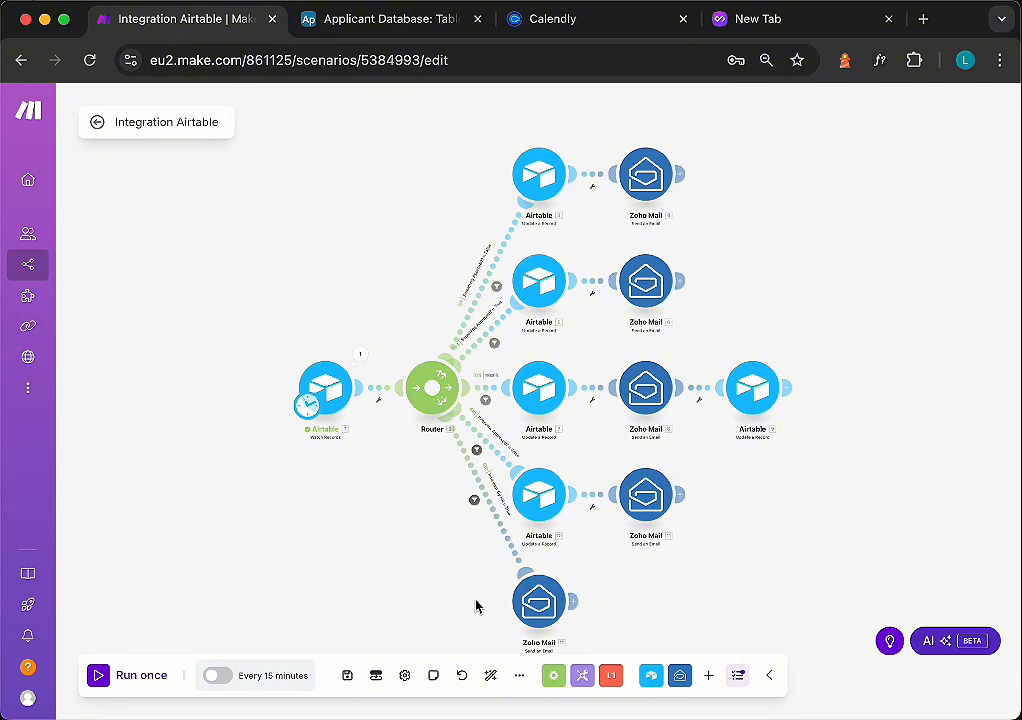
{"action": "scroll", "coordinate": [506, 601], "scroll_direction": "down", "scroll_amount": 1}
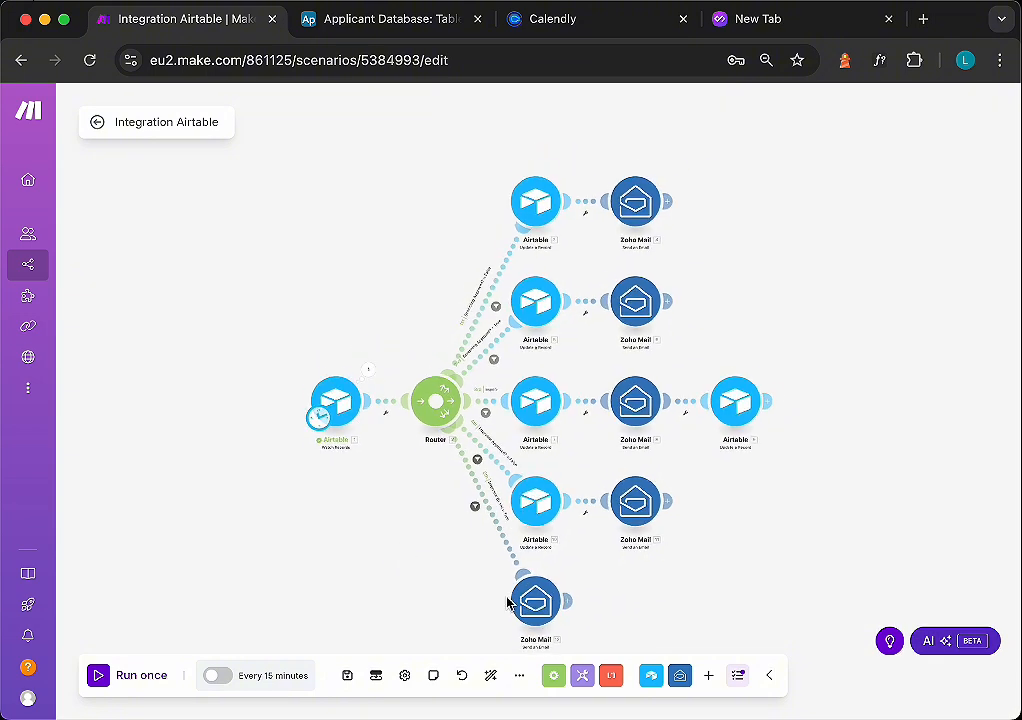
{"action": "scroll", "coordinate": [506, 601], "scroll_direction": "up", "scroll_amount": 1}
{"action": "scroll", "coordinate": [470, 600], "scroll_direction": "right", "scroll_amount": 3}
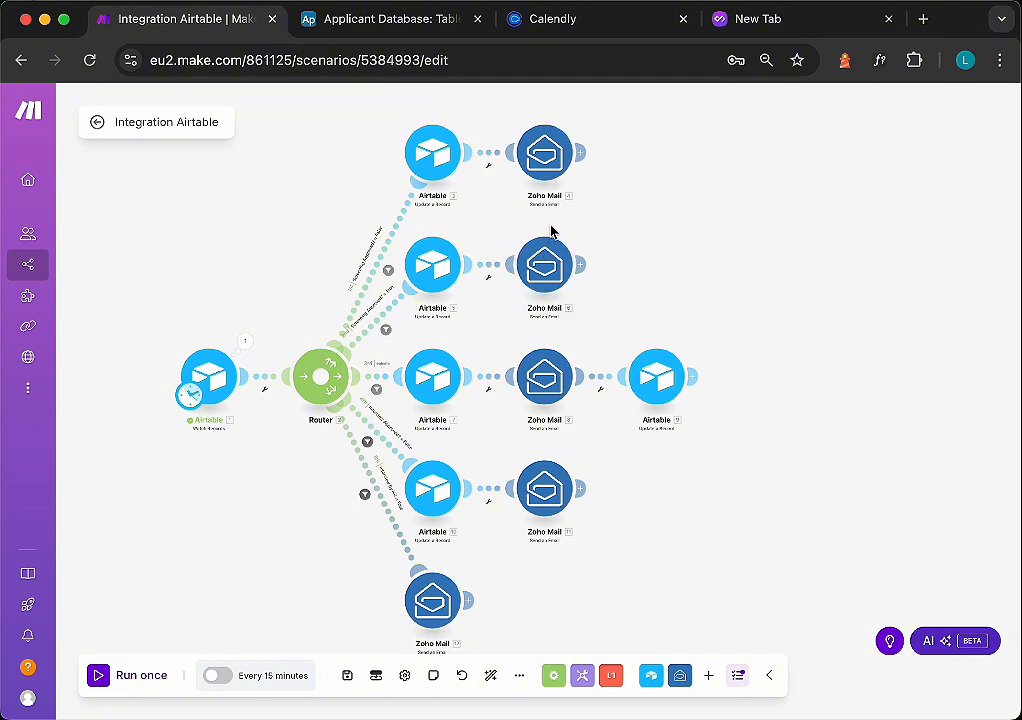
- Add a Break error handler to the first route's Zoho Mail module with a 5-minute interval between attempts
{"action": "right_click", "coordinate": [550, 168]}
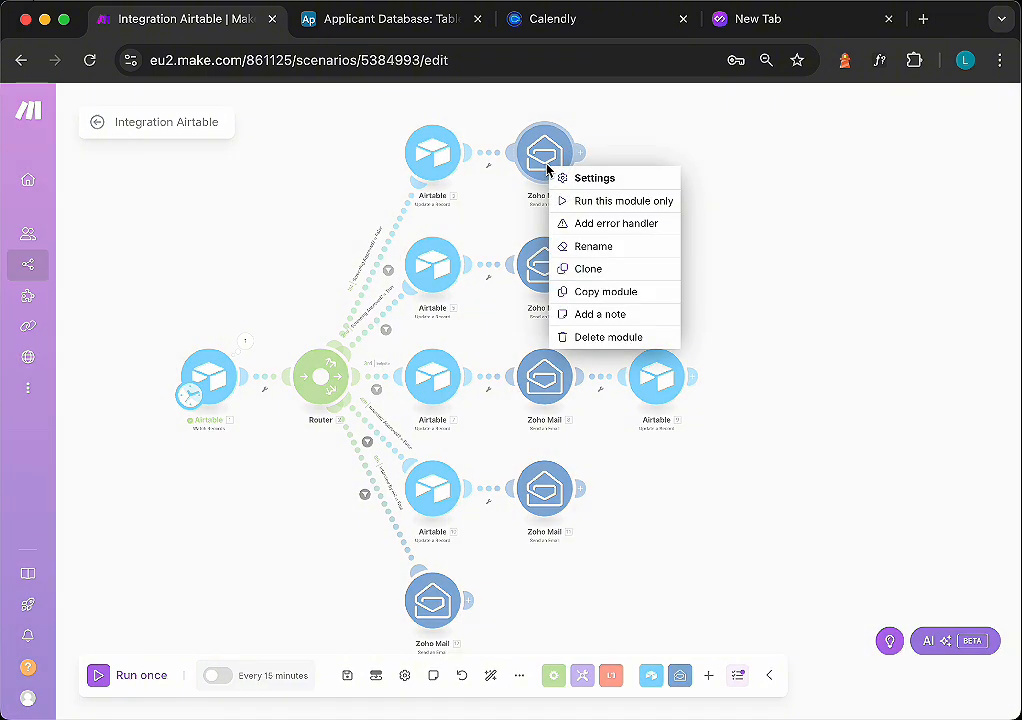
{"action": "left_click", "coordinate": [616, 224]}
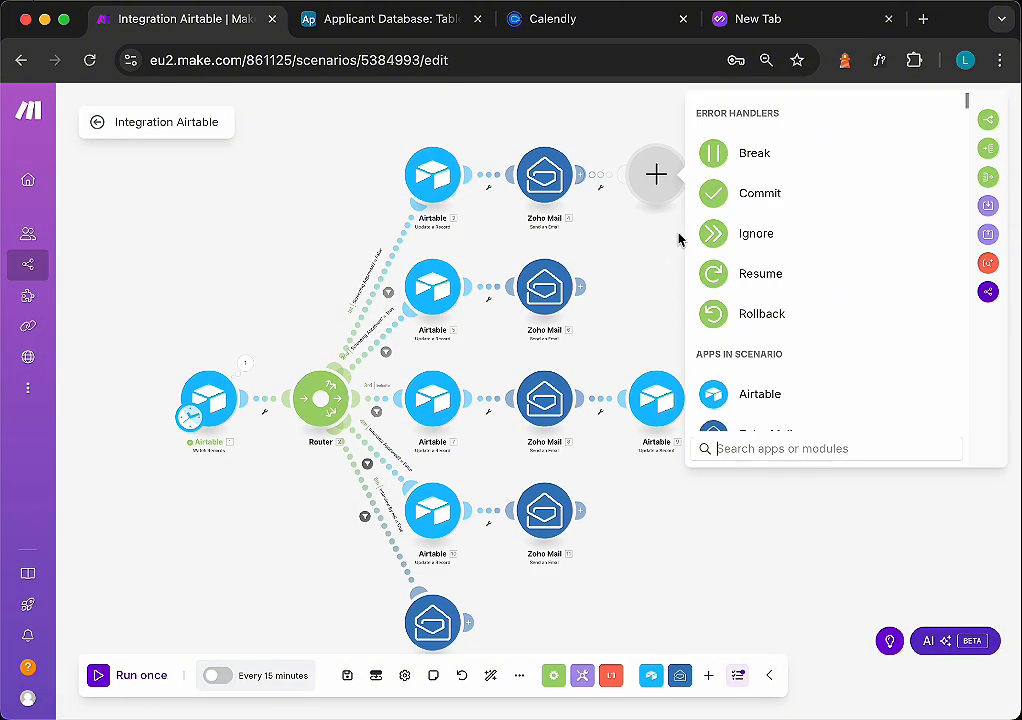
{"action": "left_click", "coordinate": [740, 158]}
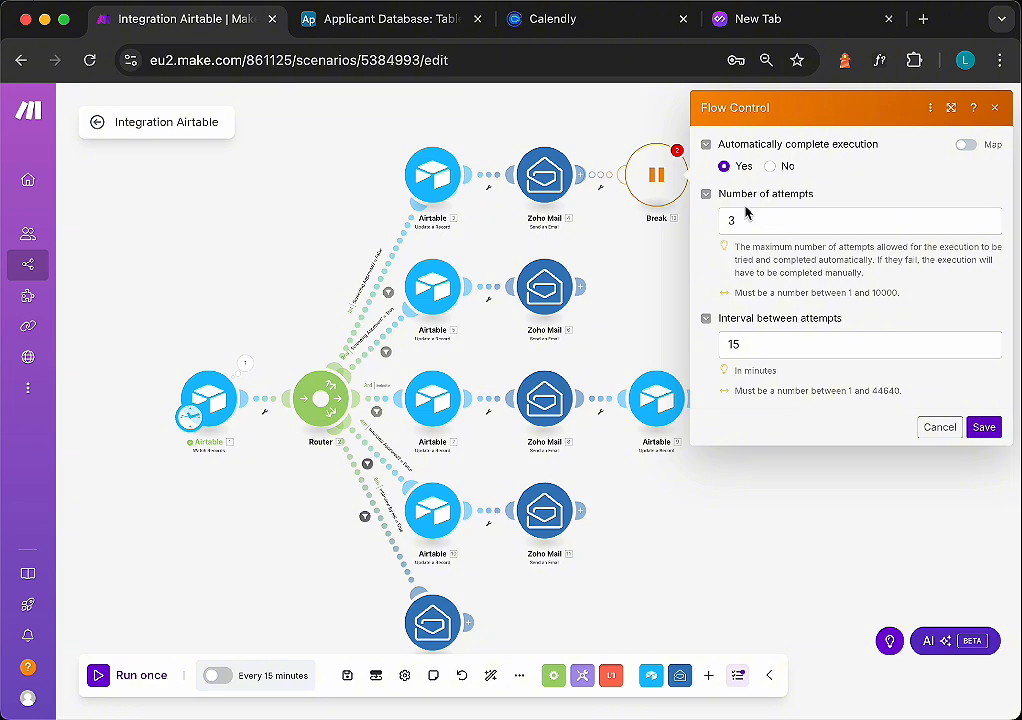
{"action": "left_click", "coordinate": [748, 339]}
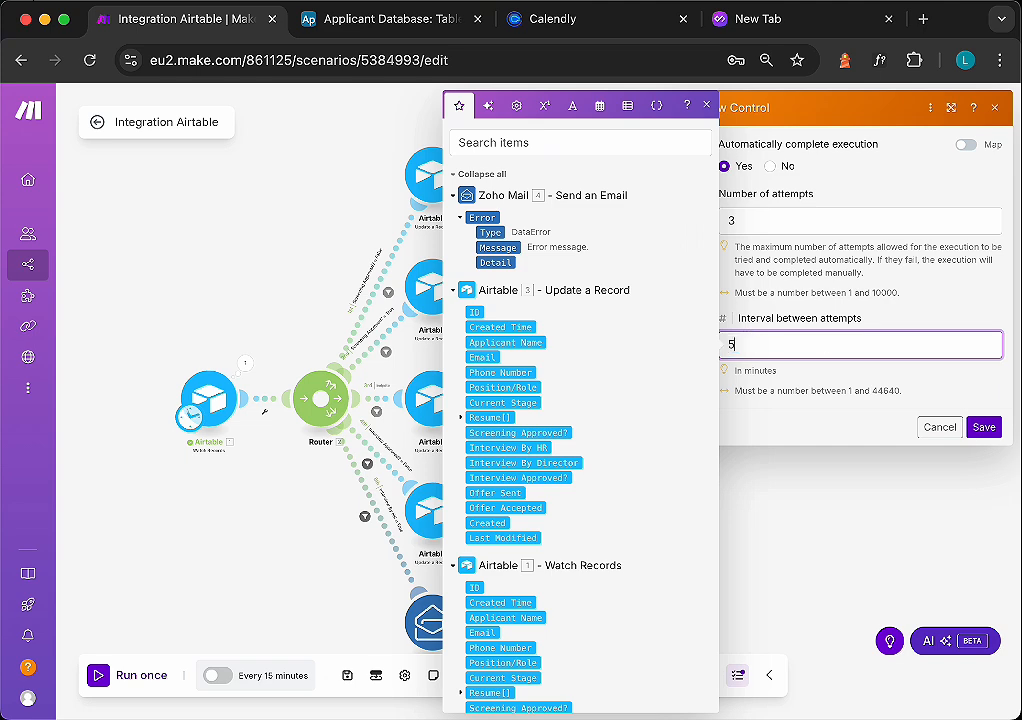
{"action": "type", "text": "5"}
{"action": "left_click", "coordinate": [990, 432]}
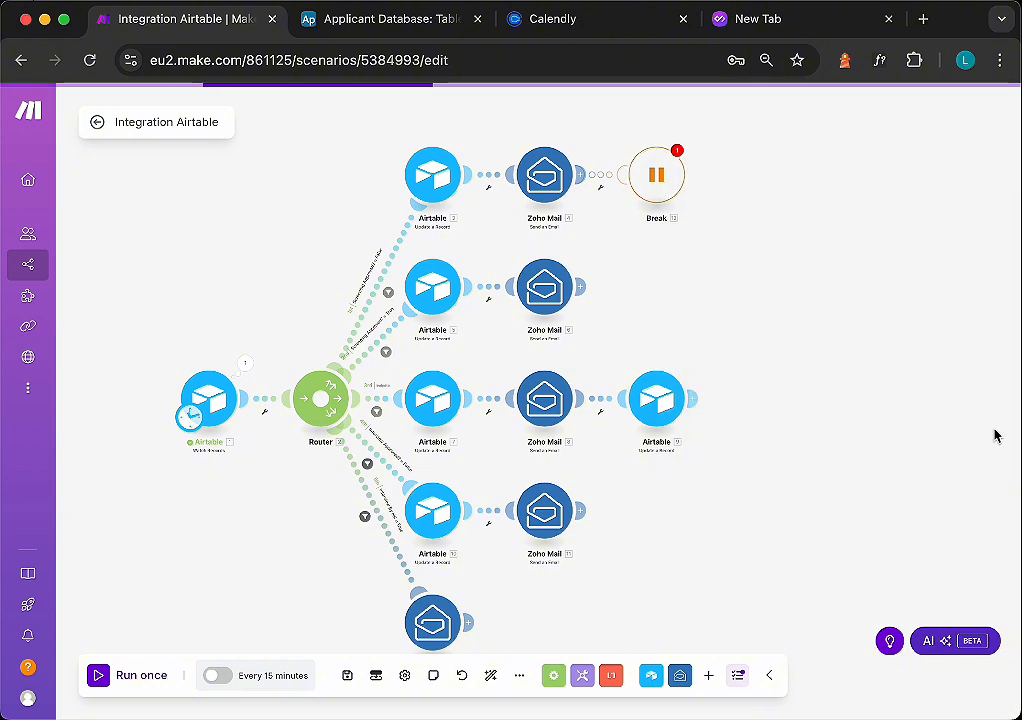
- Enable storing of incomplete executions in the scenario settings
{"action": "left_click", "coordinate": [680, 152]}
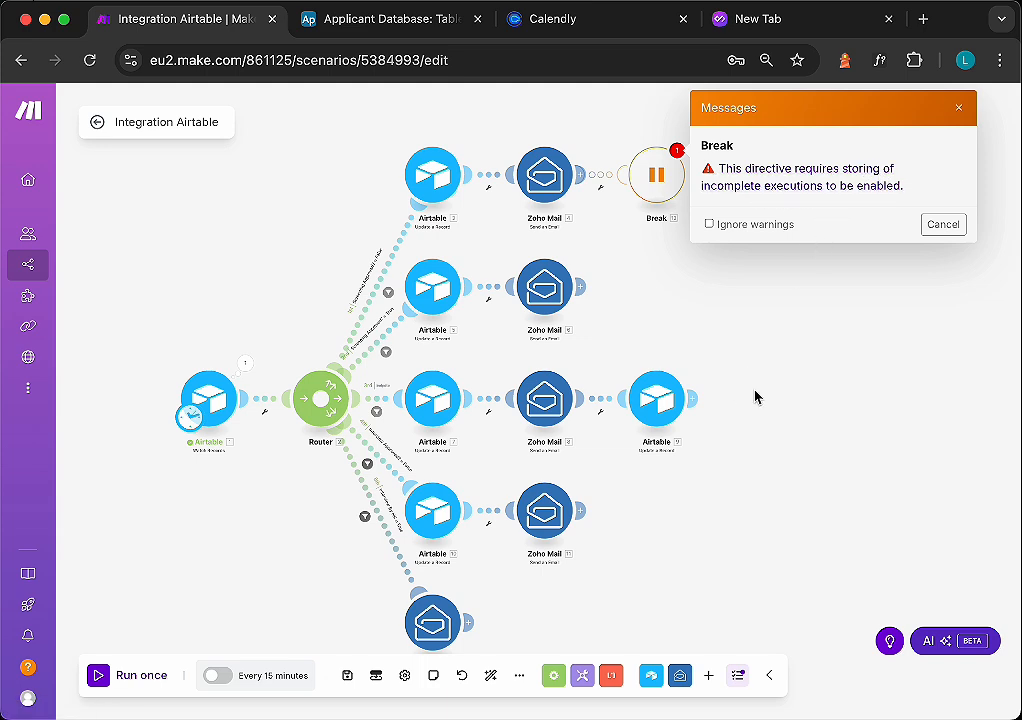
{"action": "left_click", "coordinate": [759, 361]}
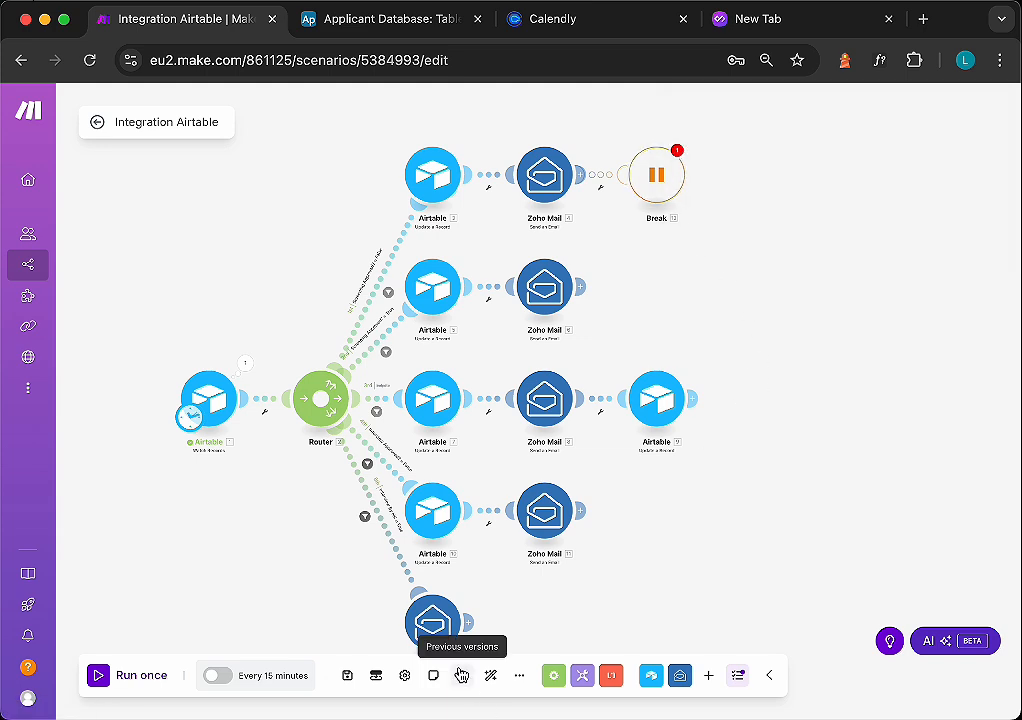
{"action": "left_click", "coordinate": [404, 678]}
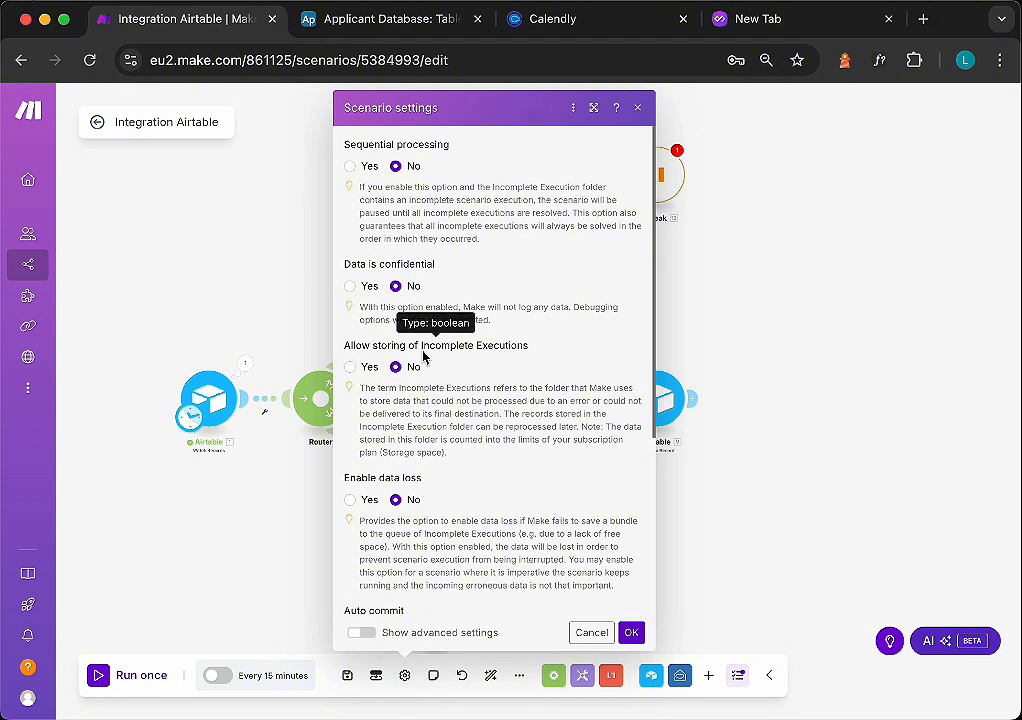
{"action": "left_click", "coordinate": [356, 369]}
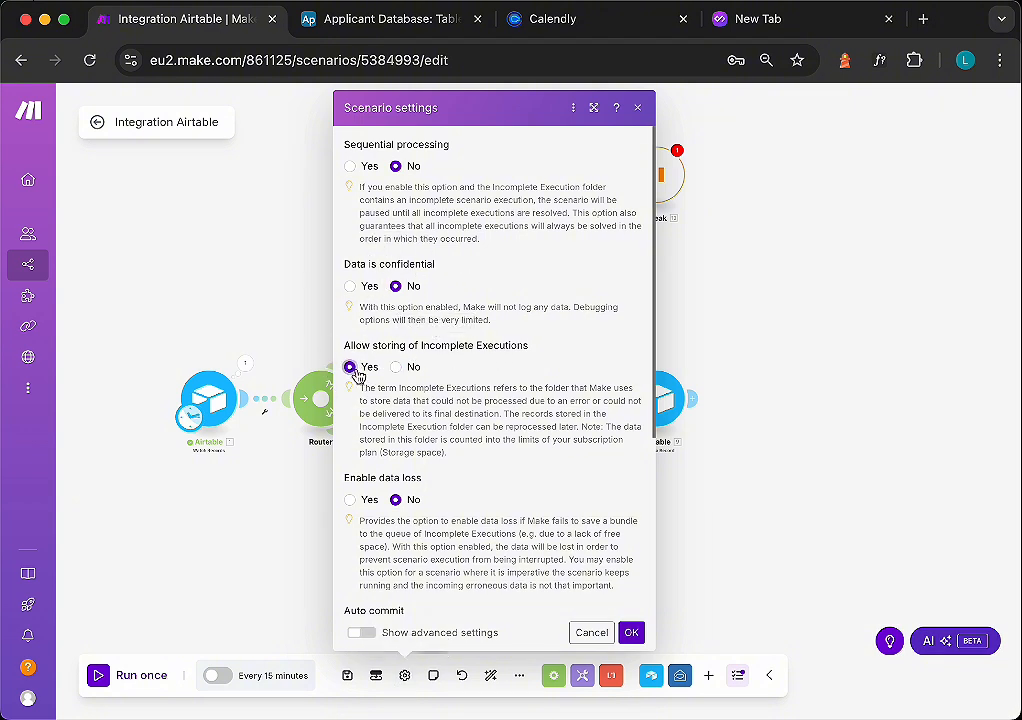
{"action": "left_click", "coordinate": [631, 632]}
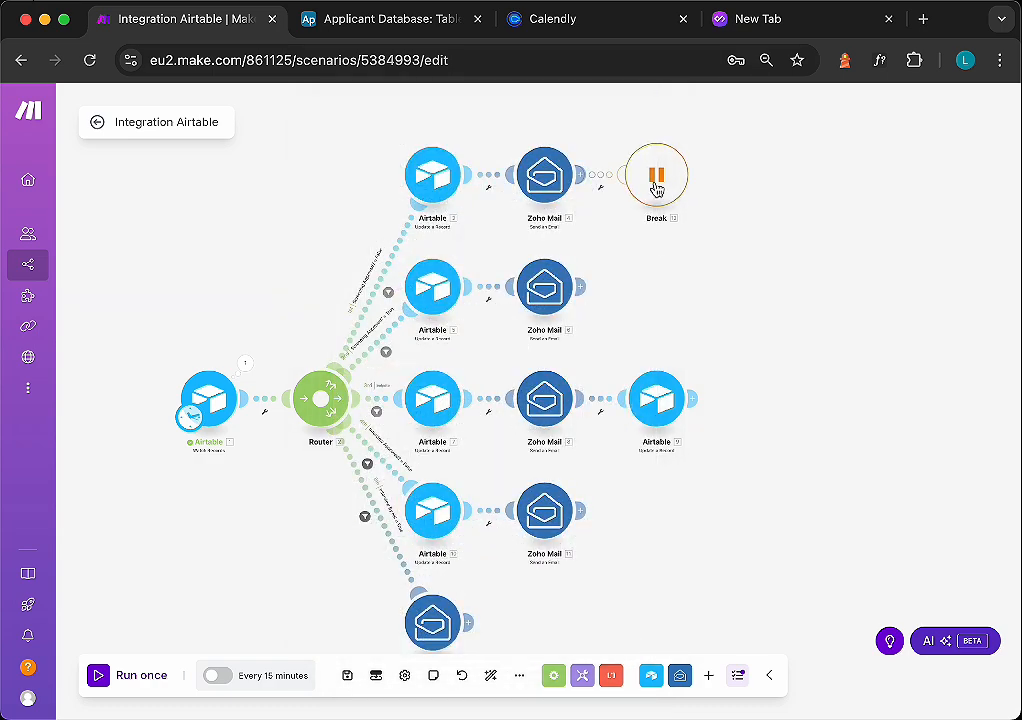
- Add Break error handlers to the remaining Zoho Mail modules and save the scenario
{"action": "right_click", "coordinate": [548, 290]}
{"action": "left_click", "coordinate": [612, 344]}
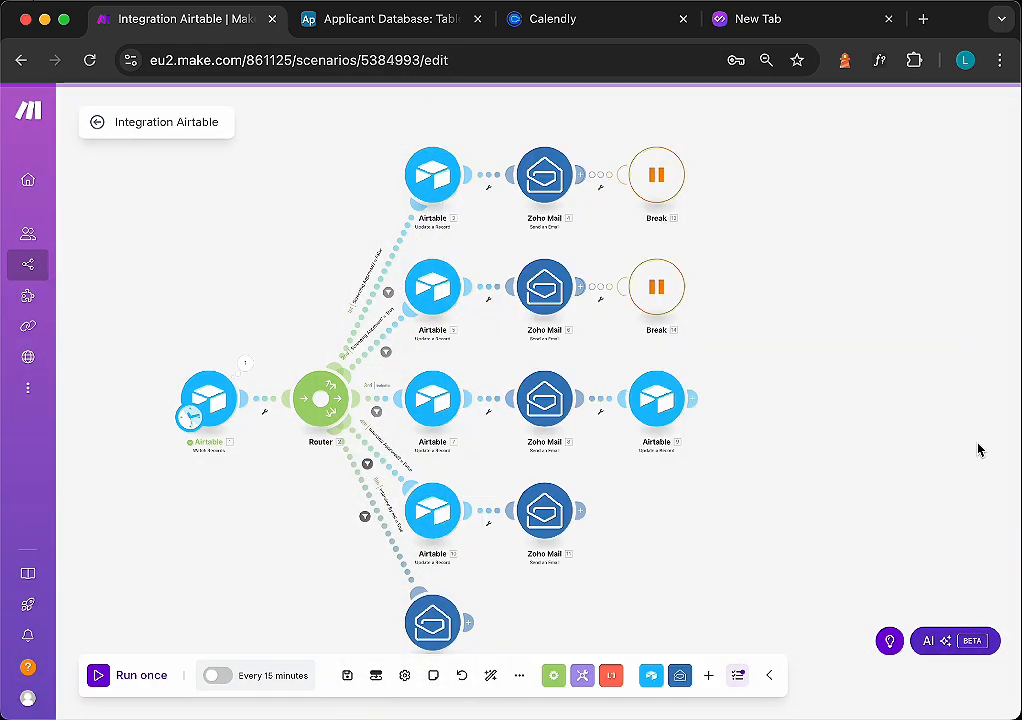
{"action": "right_click", "coordinate": [547, 421]}
{"action": "left_click", "coordinate": [579, 486]}
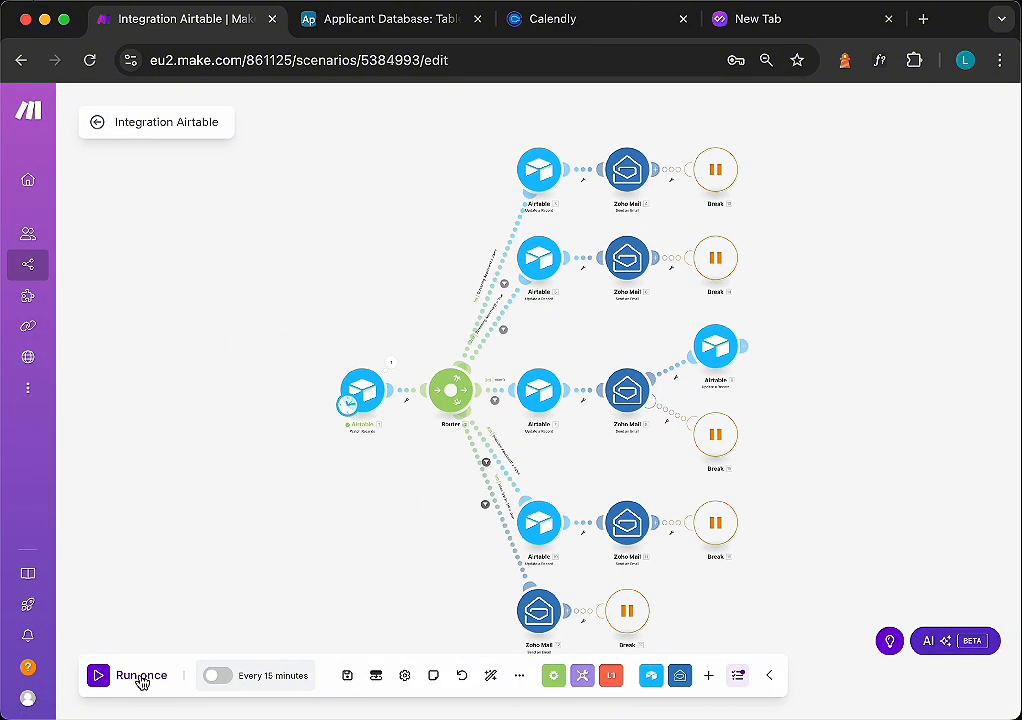
{"action": "left_click", "coordinate": [347, 675]}
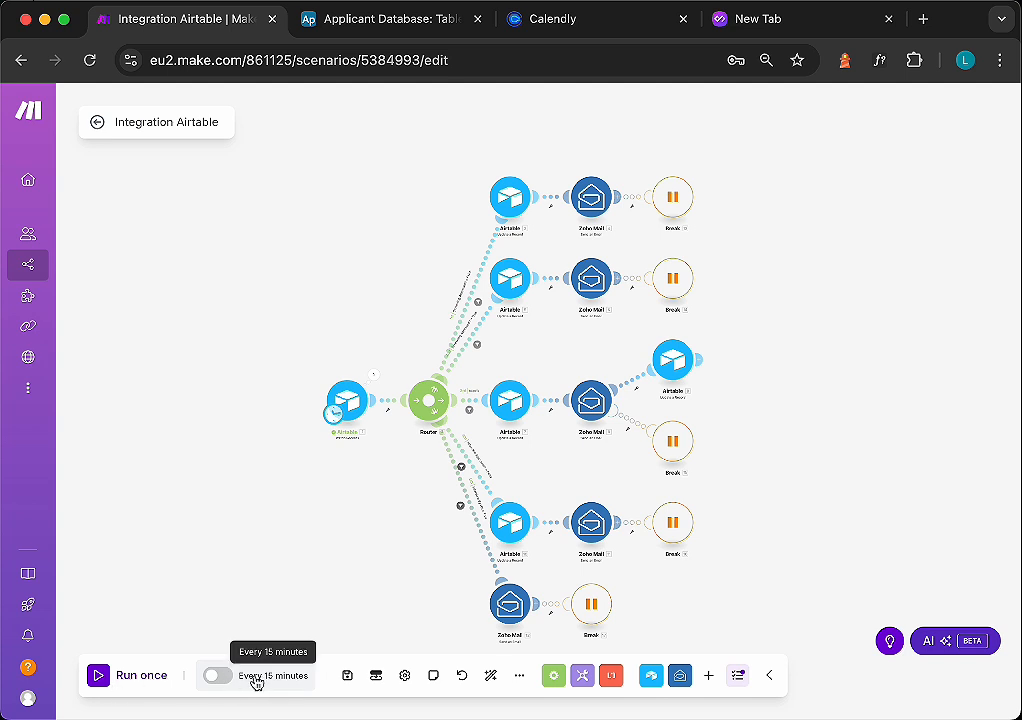
- Schedule the scenario to run every day at 8:30 AM
{"action": "left_click", "coordinate": [252, 678]}
{"action": "left_click", "coordinate": [405, 327]}
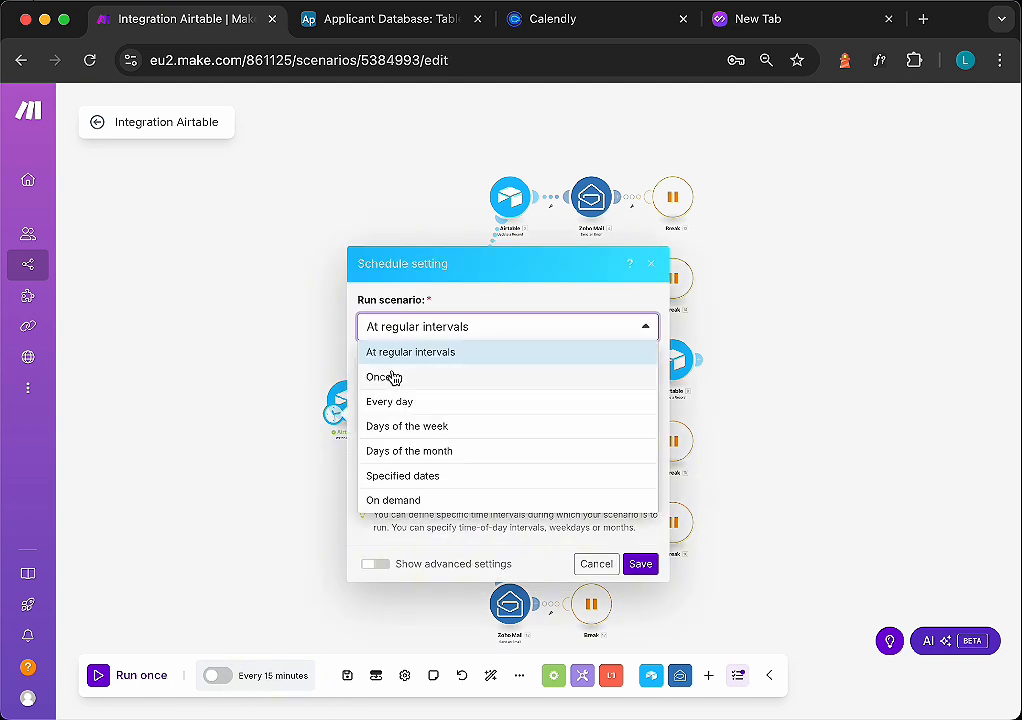
{"action": "left_click", "coordinate": [400, 401]}
{"action": "left_click", "coordinate": [384, 446]}
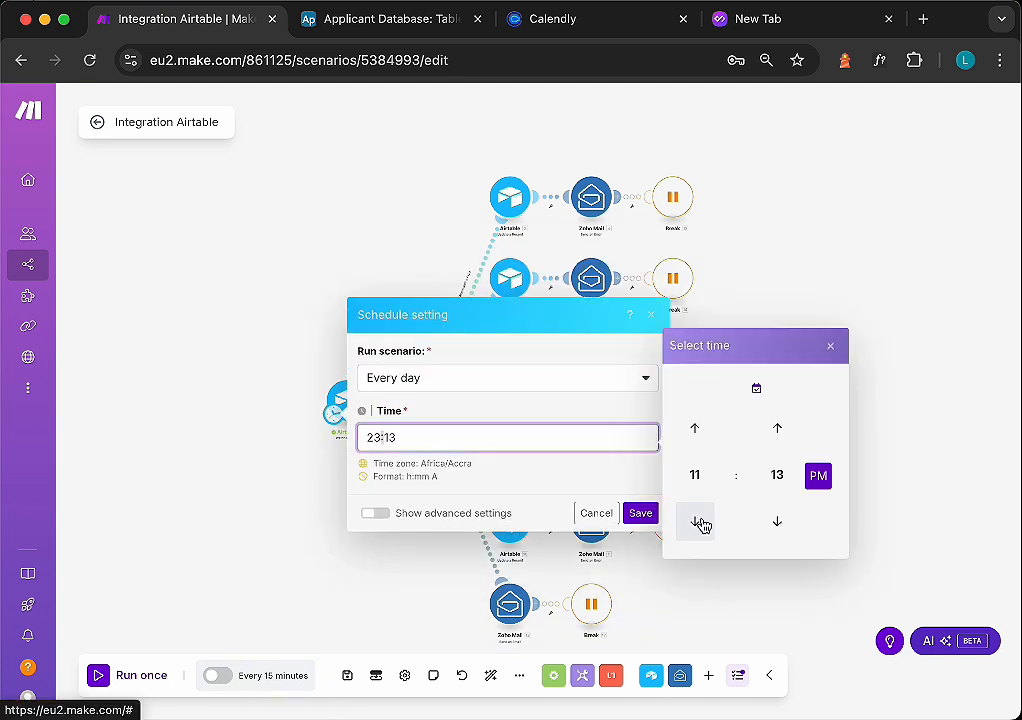
{"action": "triple_click", "coordinate": [701, 525]}
{"action": "triple_click", "coordinate": [779, 439]}
{"action": "triple_click", "coordinate": [779, 439]}
{"action": "triple_click", "coordinate": [780, 441]}
{"action": "triple_click", "coordinate": [780, 441]}
{"action": "triple_click", "coordinate": [780, 441]}
{"action": "left_click", "coordinate": [781, 441]}
{"action": "left_click", "coordinate": [779, 430]}
{"action": "left_click", "coordinate": [818, 475]}
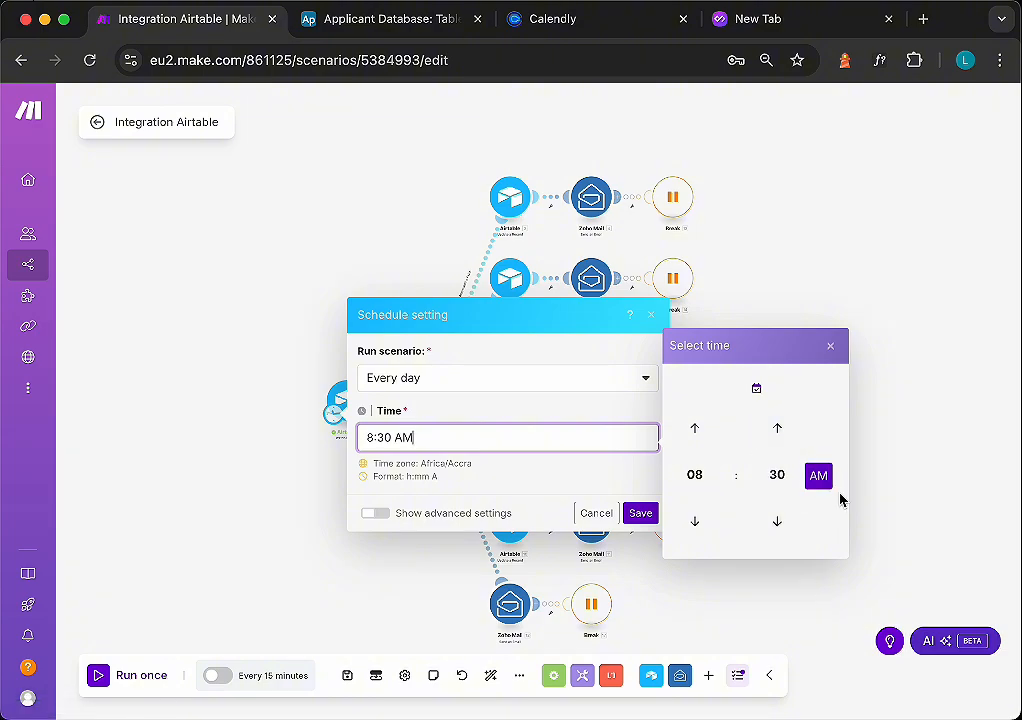
{"action": "left_click", "coordinate": [640, 512]}
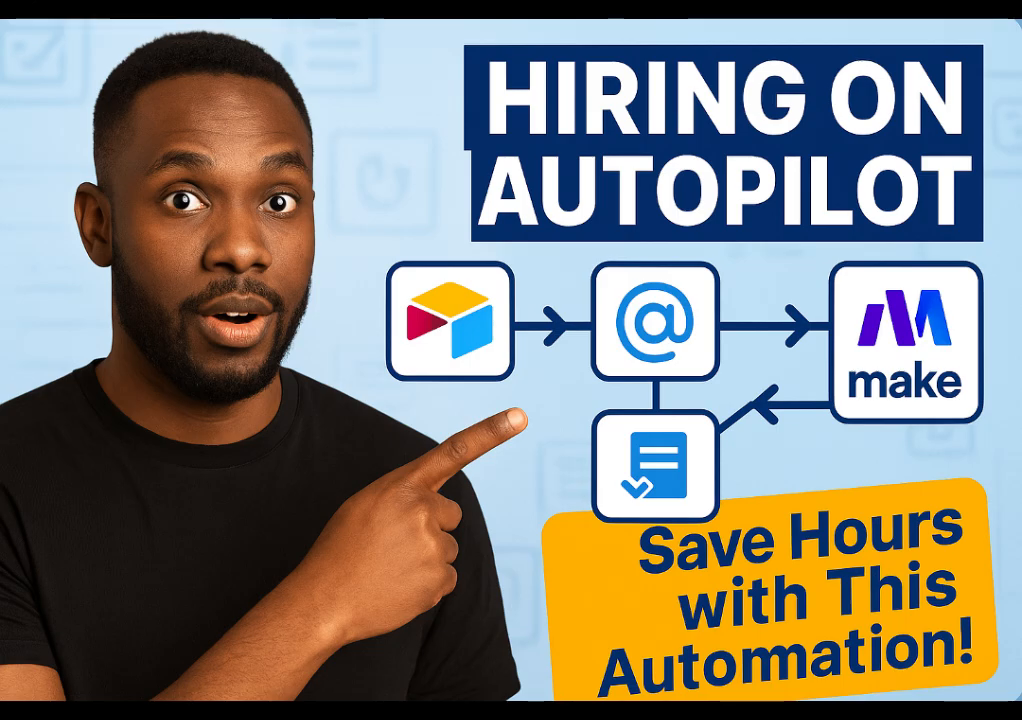